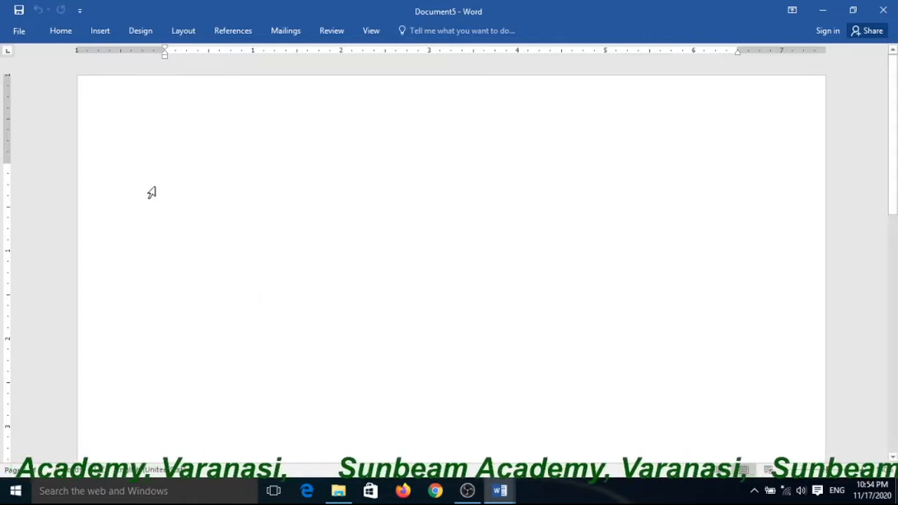
# Step: Insert a table with 5 columns and 2 rows at the start of the blank document
pyautogui.click(101, 33)
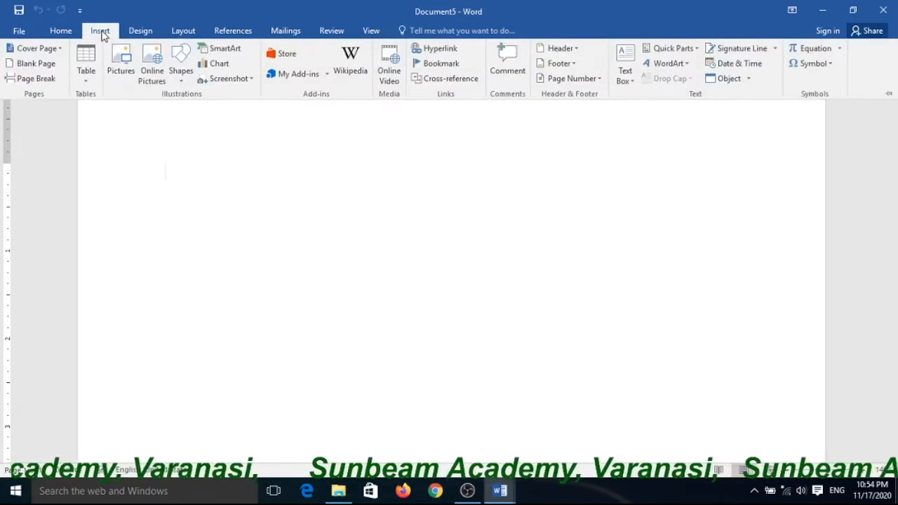
pyautogui.click(89, 74)
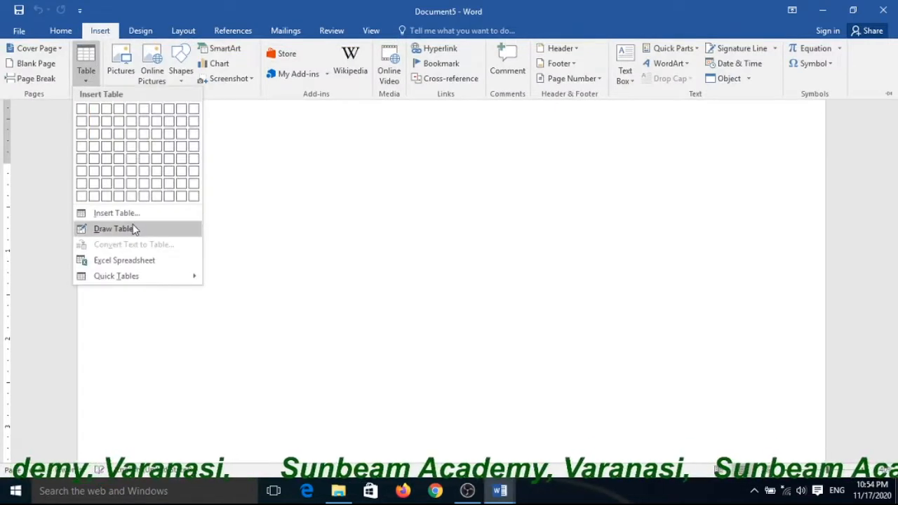
pyautogui.click(133, 215)
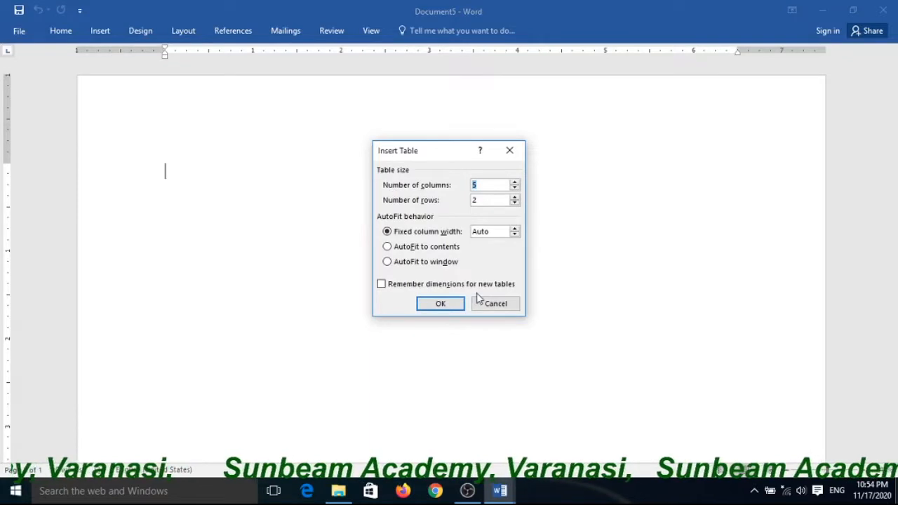
pyautogui.click(457, 304)
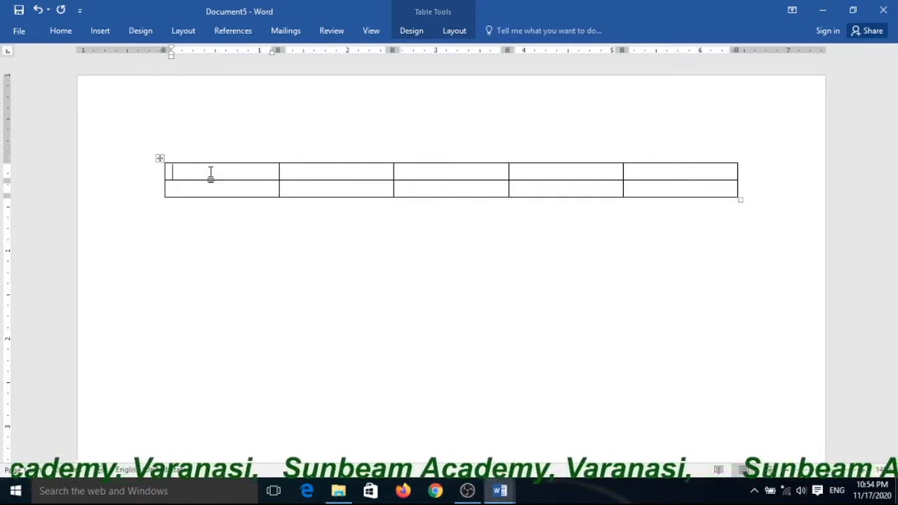
# Step: Split the second cell of the table's second row into 4 columns and 3 rows
pyautogui.click(298, 189)
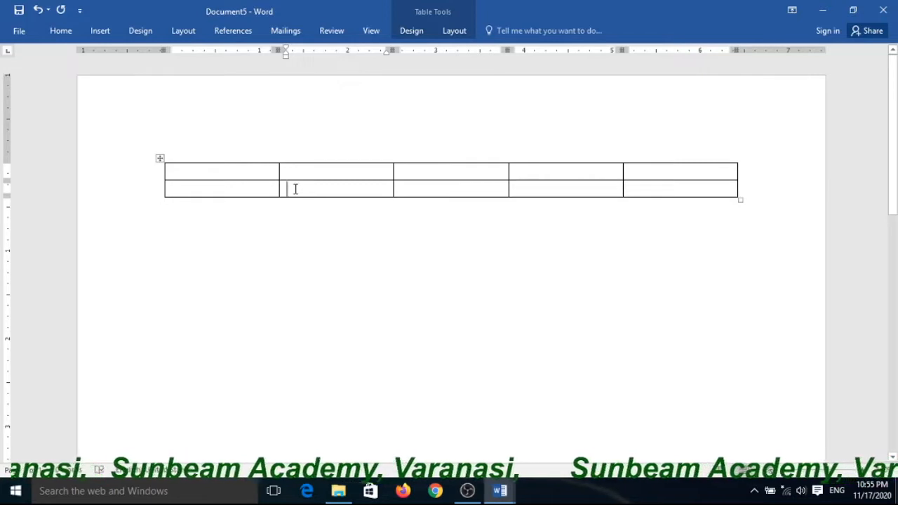
pyautogui.rightClick(296, 189)
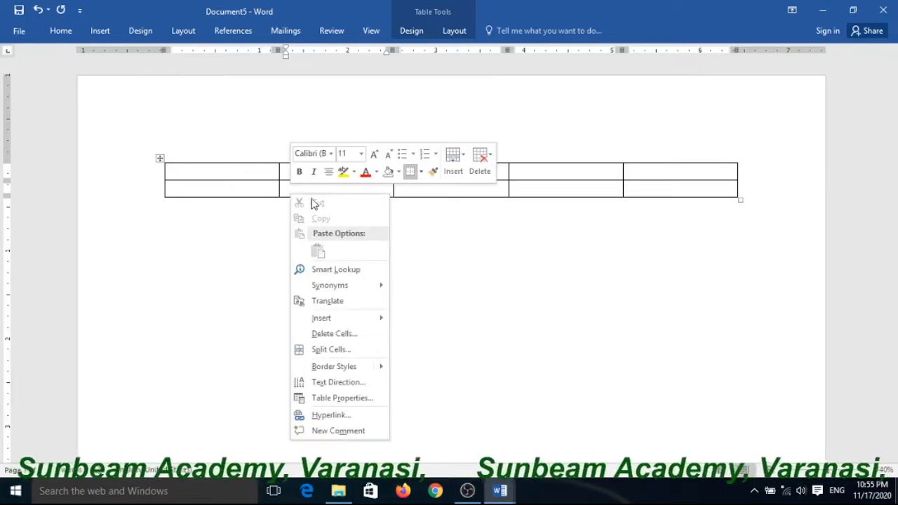
pyautogui.click(341, 354)
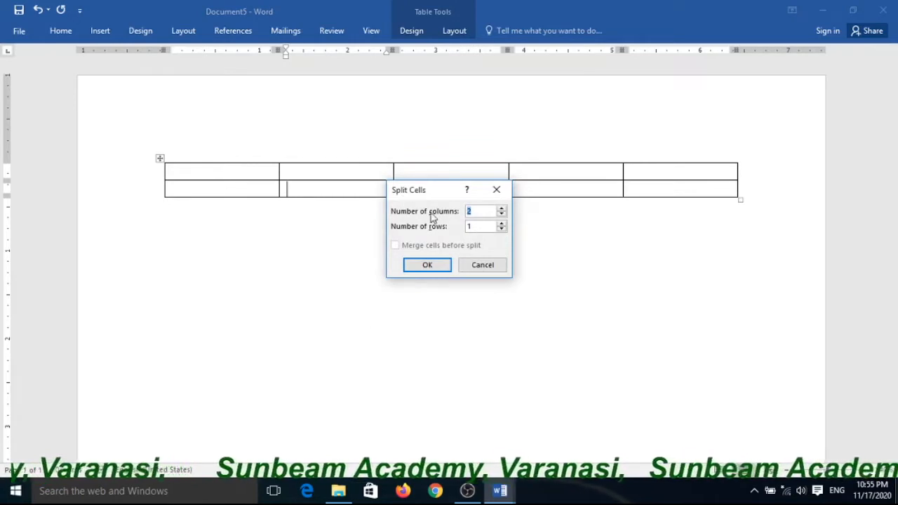
pyautogui.click(502, 209)
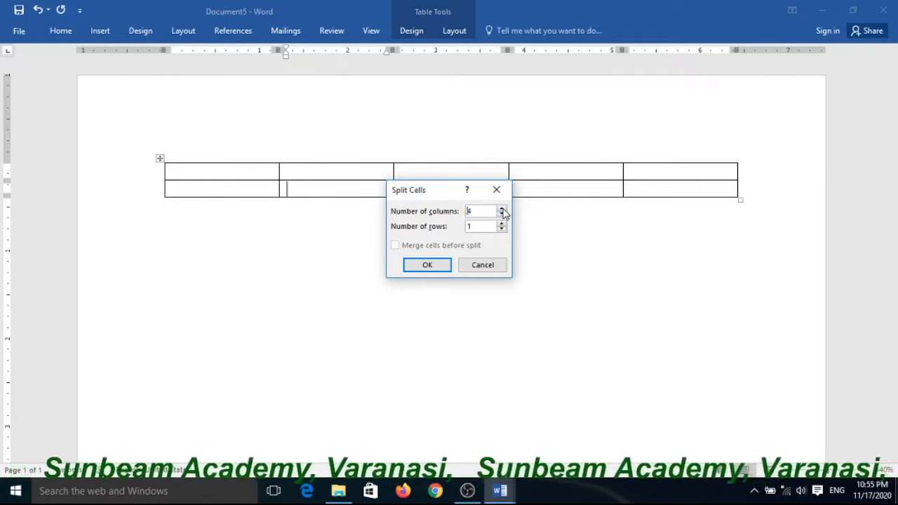
pyautogui.click(502, 223)
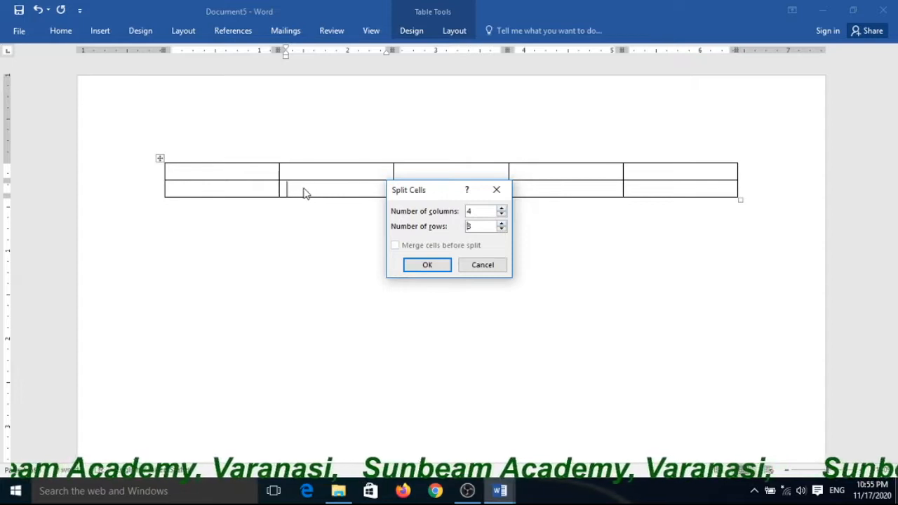
pyautogui.click(424, 265)
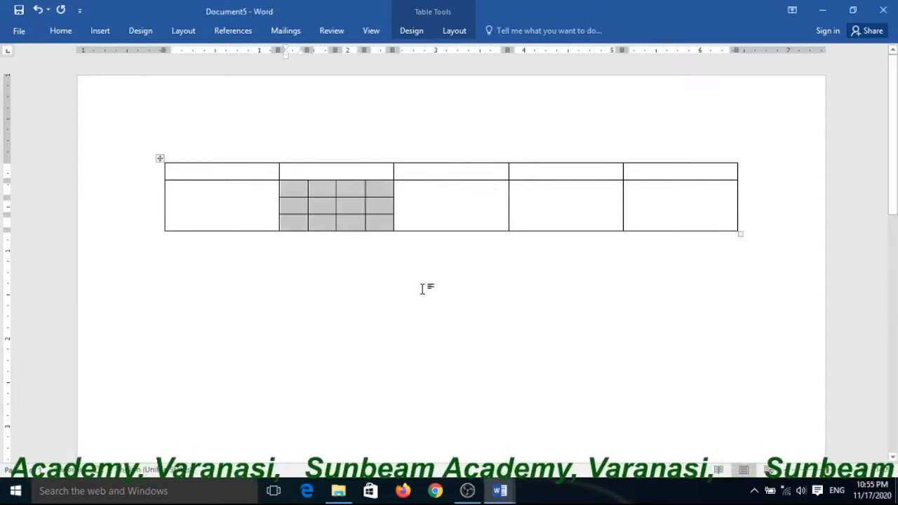
pyautogui.click(421, 264)
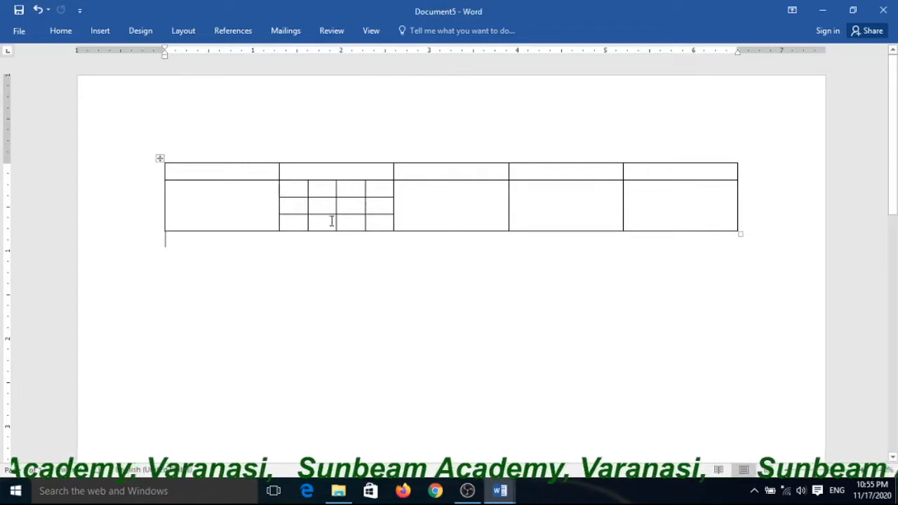
# Step: Examine the columns and rows of the newly split cell by selecting its small cells and each of its rows in turn
pyautogui.click(298, 187)
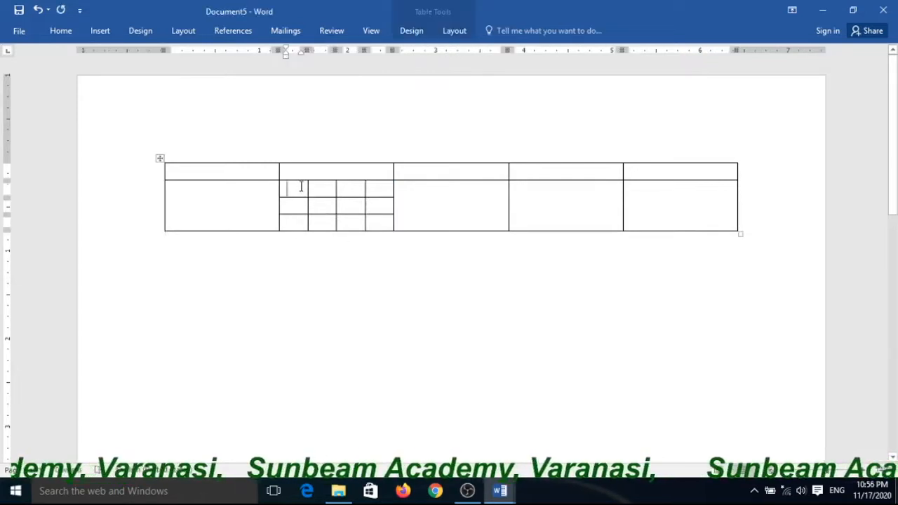
pyautogui.click(318, 187)
pyautogui.click(347, 188)
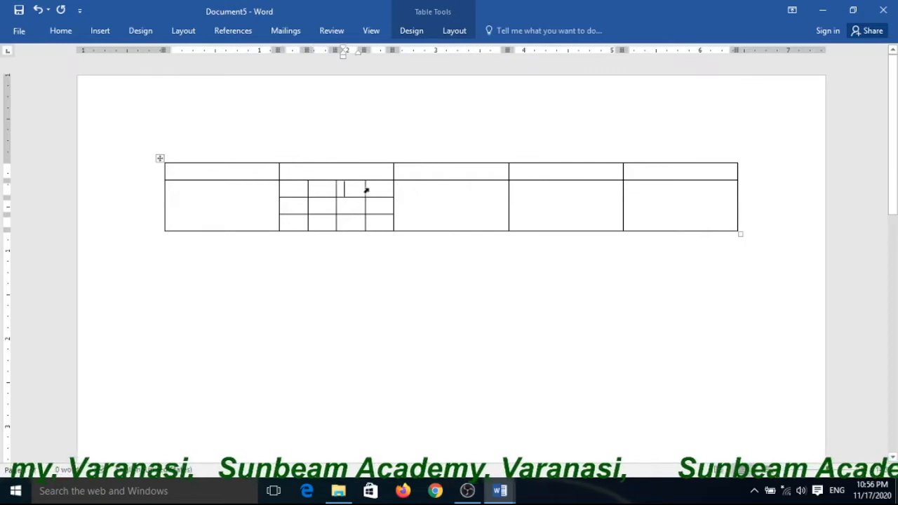
pyautogui.click(378, 189)
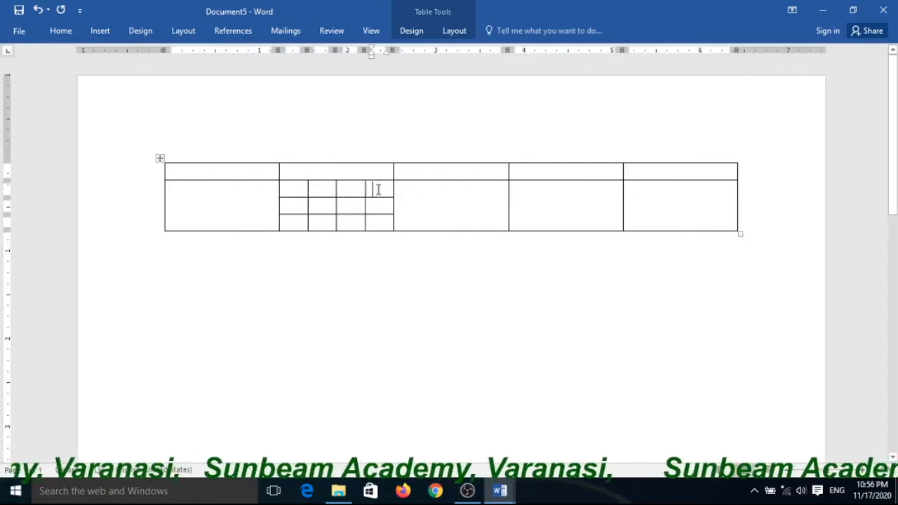
pyautogui.click(283, 189)
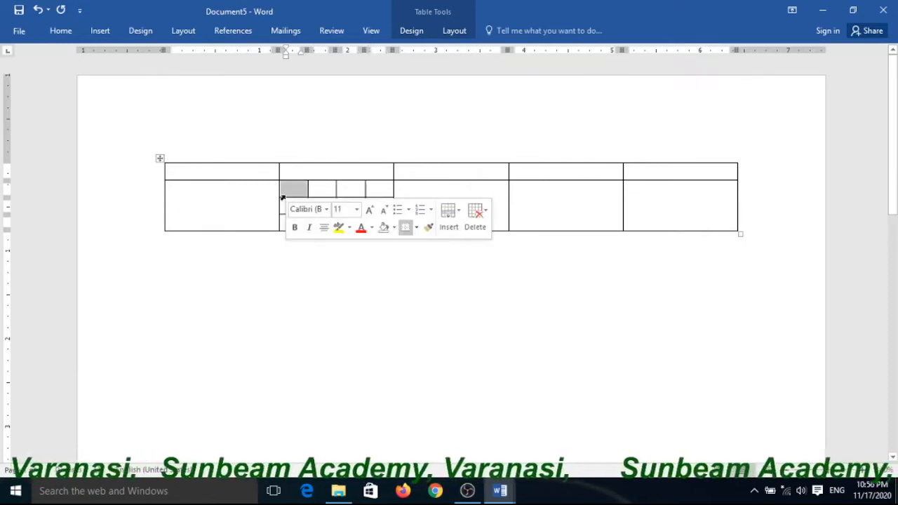
pyautogui.click(302, 188)
pyautogui.moveTo(303, 186); pyautogui.dragTo(383, 186)
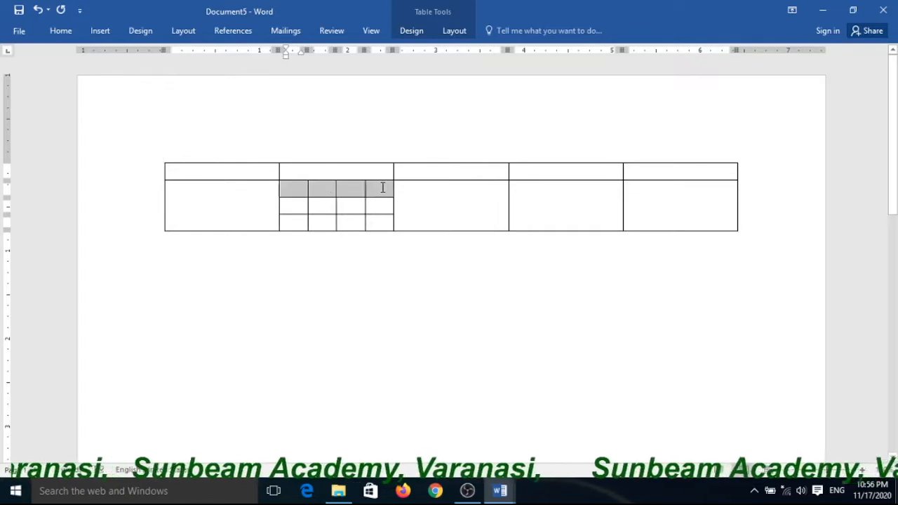
pyautogui.click(383, 187)
pyautogui.moveTo(295, 204); pyautogui.dragTo(379, 202)
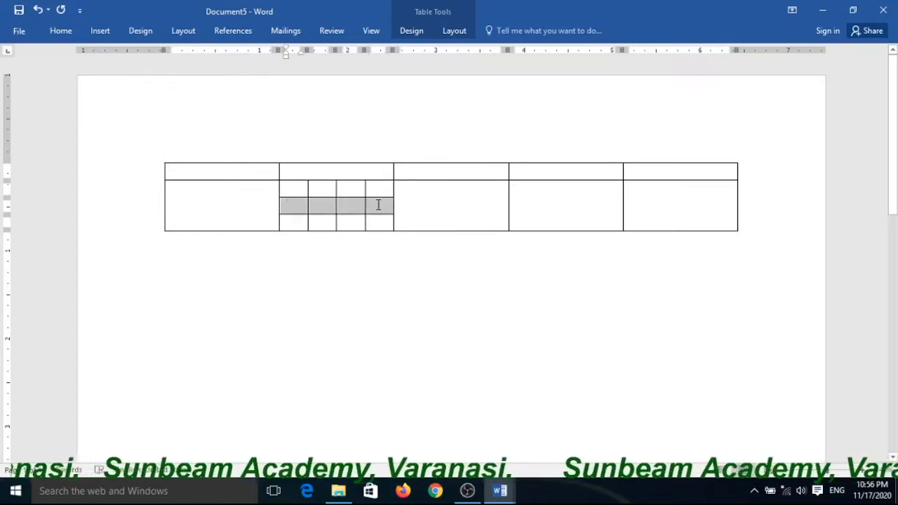
pyautogui.moveTo(296, 222); pyautogui.dragTo(377, 225)
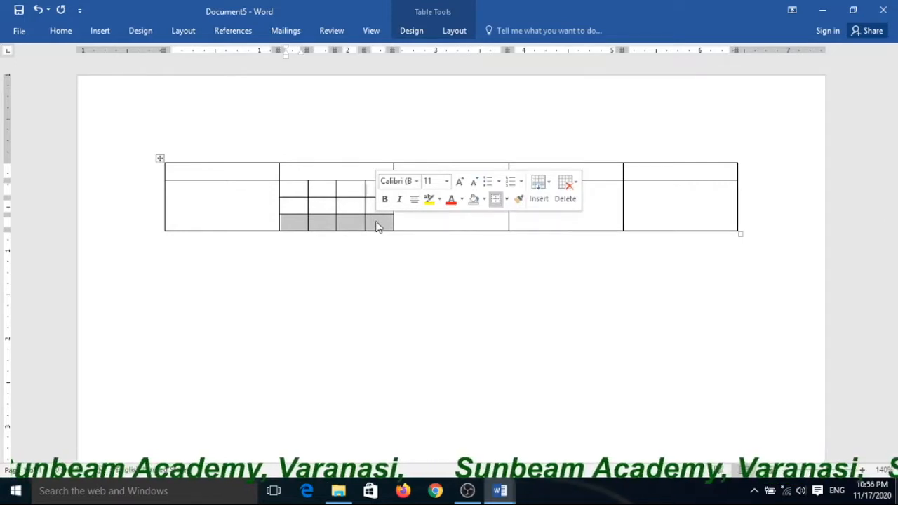
pyautogui.click(415, 260)
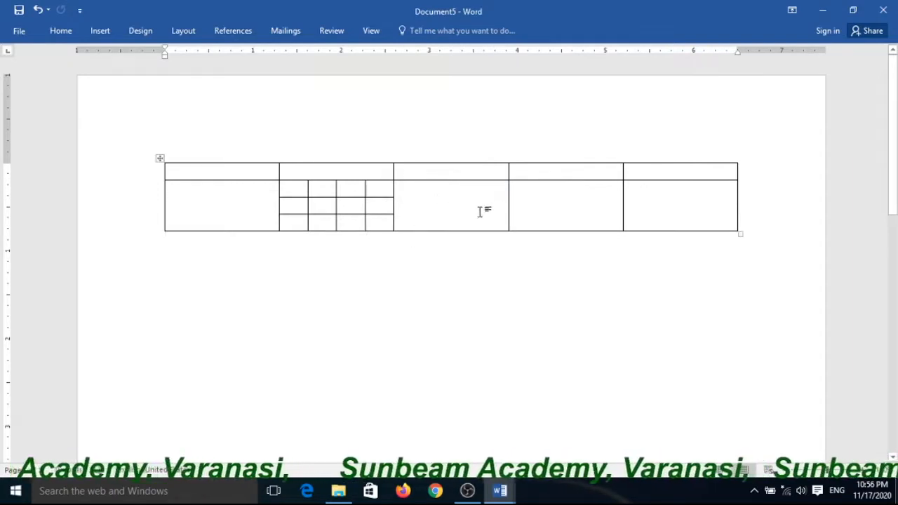
# Step: Split the fourth cell of the second row into 6 columns and 3 rows, without merging cells before the split
pyautogui.click(539, 199)
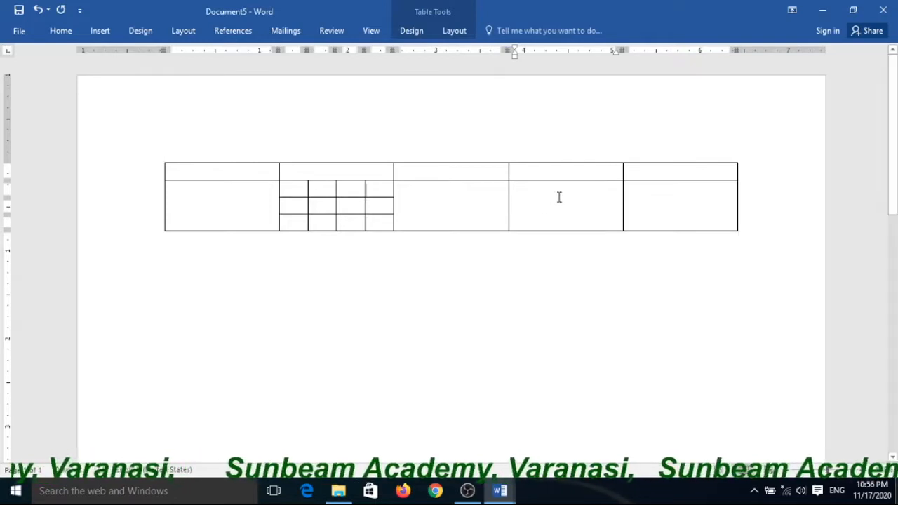
pyautogui.moveTo(535, 206); pyautogui.dragTo(617, 197)
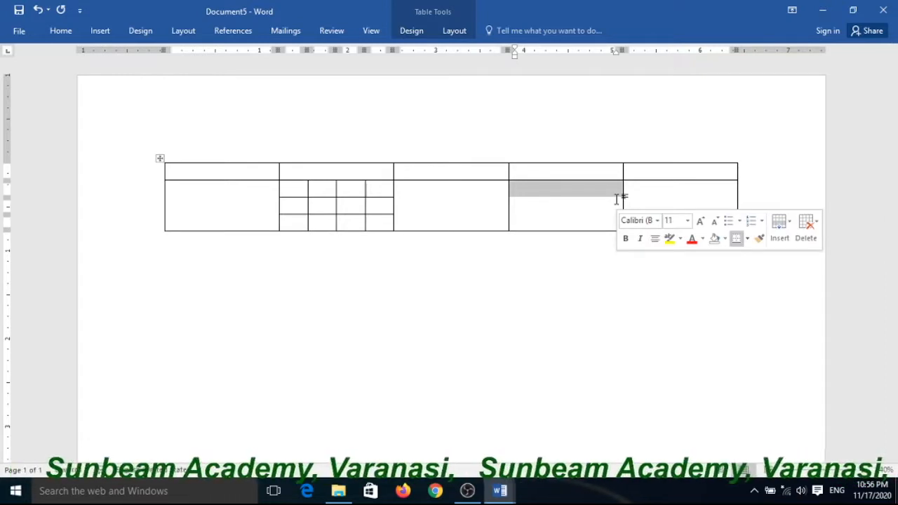
pyautogui.click(455, 33)
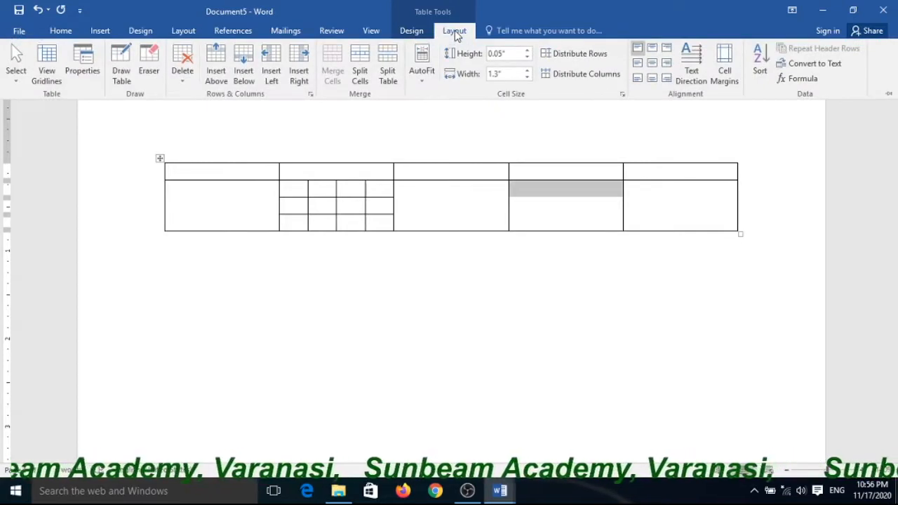
pyautogui.click(359, 76)
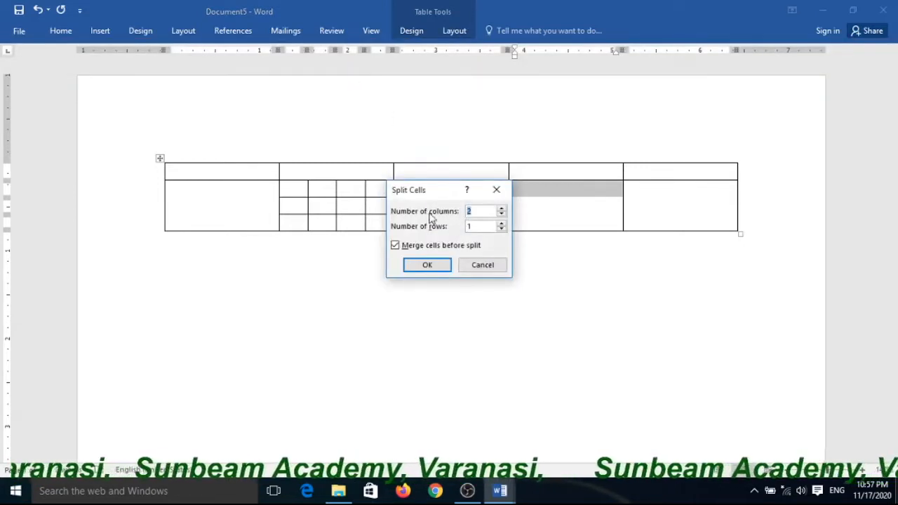
pyautogui.click(438, 247)
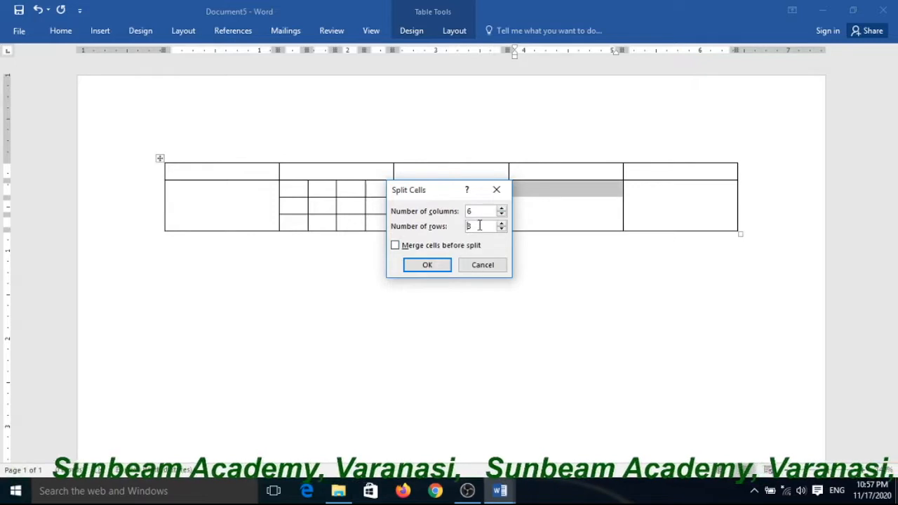
pyautogui.click(428, 269)
pyautogui.click(513, 273)
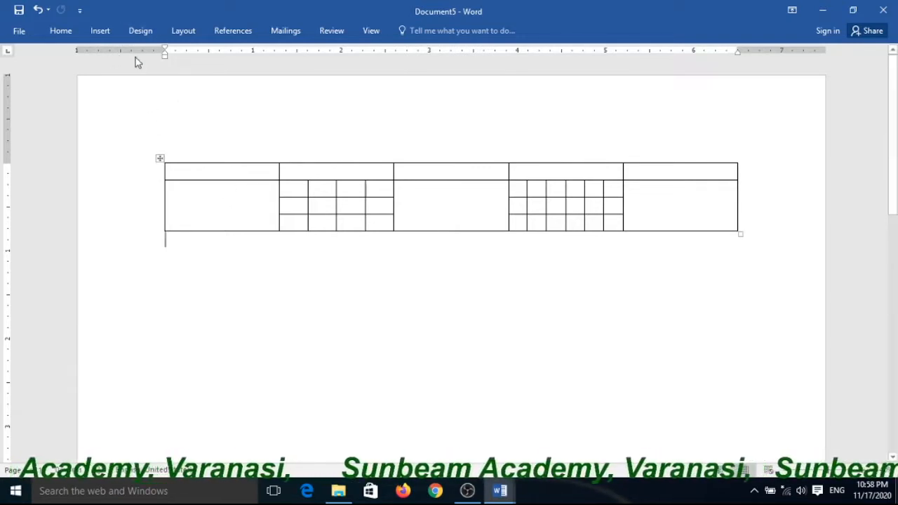
# Step: Use Draw Table to add four vertical and three horizontal dividing lines inside the first cell of the second row
pyautogui.click(101, 31)
pyautogui.click(90, 82)
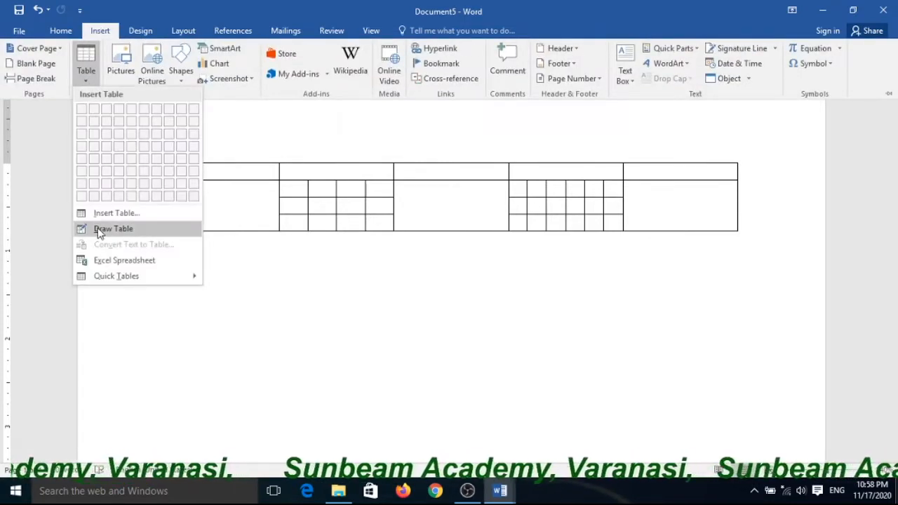
pyautogui.click(101, 232)
pyautogui.moveTo(206, 180); pyautogui.dragTo(206, 230)
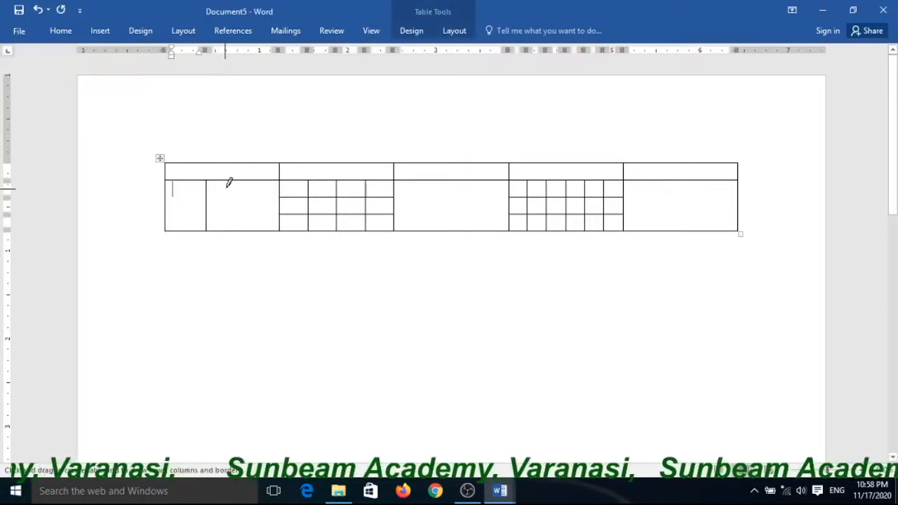
pyautogui.moveTo(234, 180); pyautogui.dragTo(234, 228)
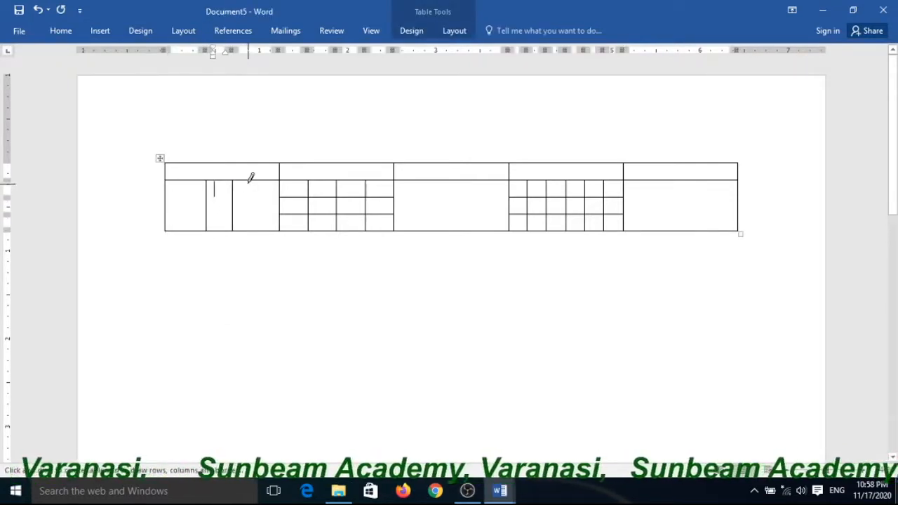
pyautogui.moveTo(255, 180); pyautogui.dragTo(256, 230)
pyautogui.moveTo(185, 181)
pyautogui.mouseDown()
pyautogui.moveTo(185, 230)
pyautogui.moveTo(248, 202)
pyautogui.moveTo(278, 203)
pyautogui.mouseUp()
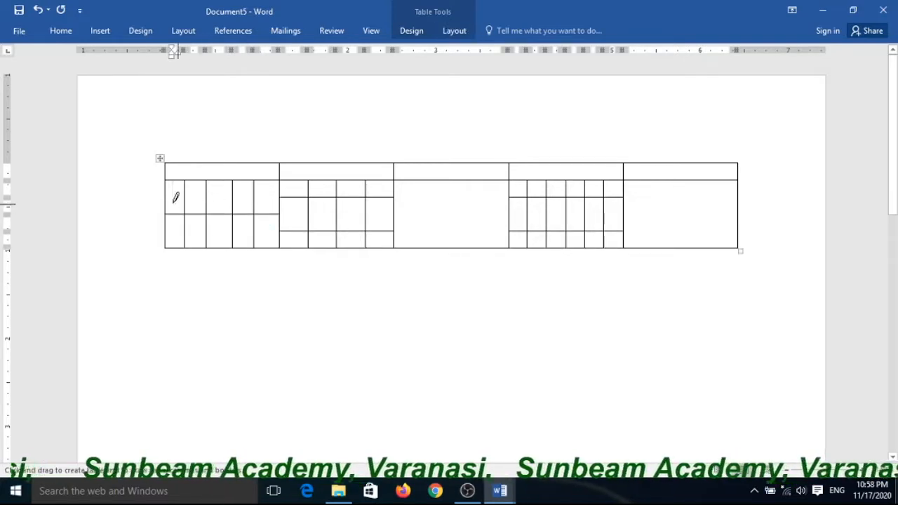
pyautogui.moveTo(171, 192); pyautogui.dragTo(277, 194)
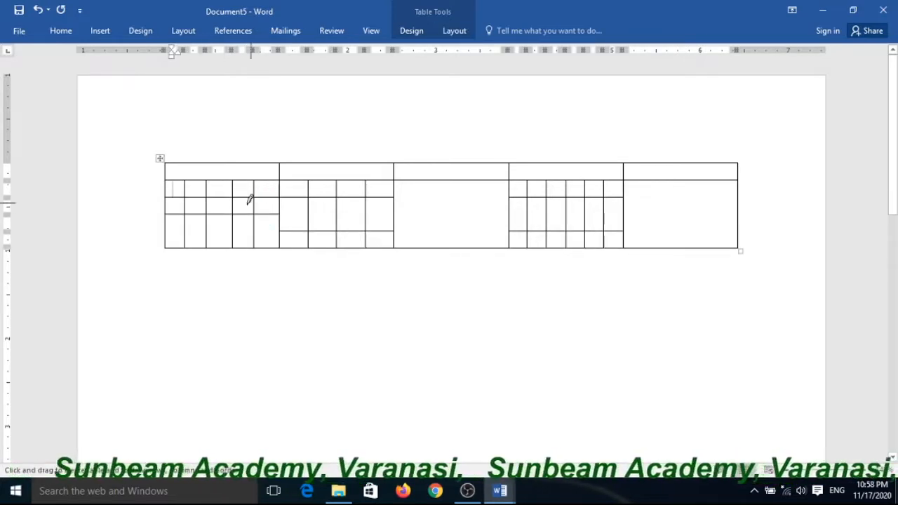
pyautogui.moveTo(169, 230); pyautogui.dragTo(281, 229)
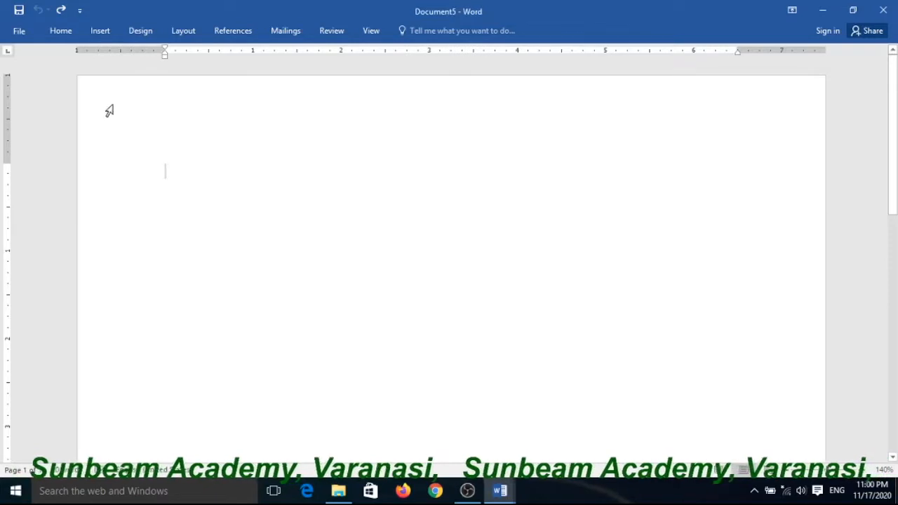
# Step: Insert a table with 8 columns and 5 rows into the blank document
pyautogui.click(103, 31)
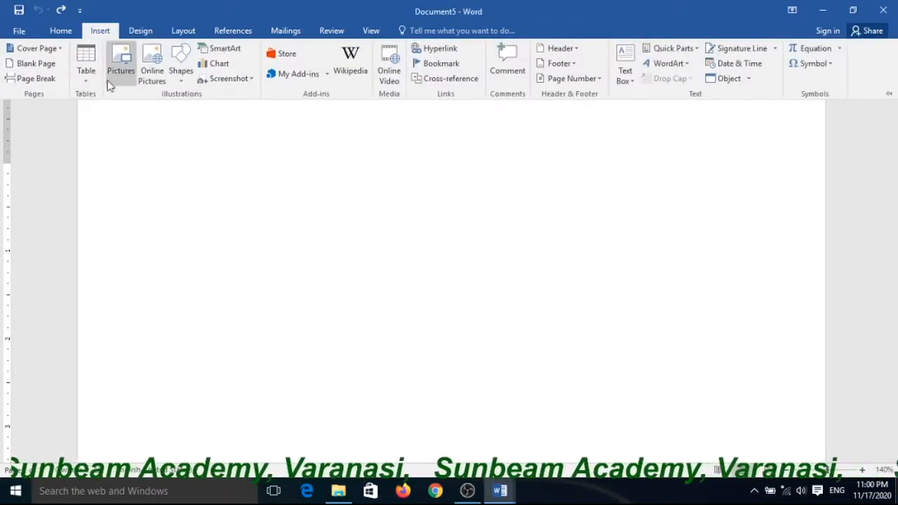
pyautogui.click(86, 62)
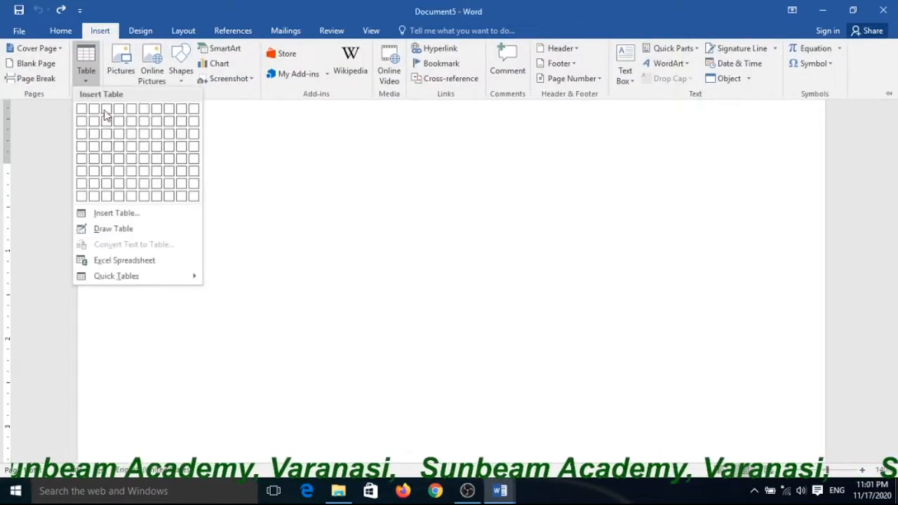
pyautogui.click(106, 213)
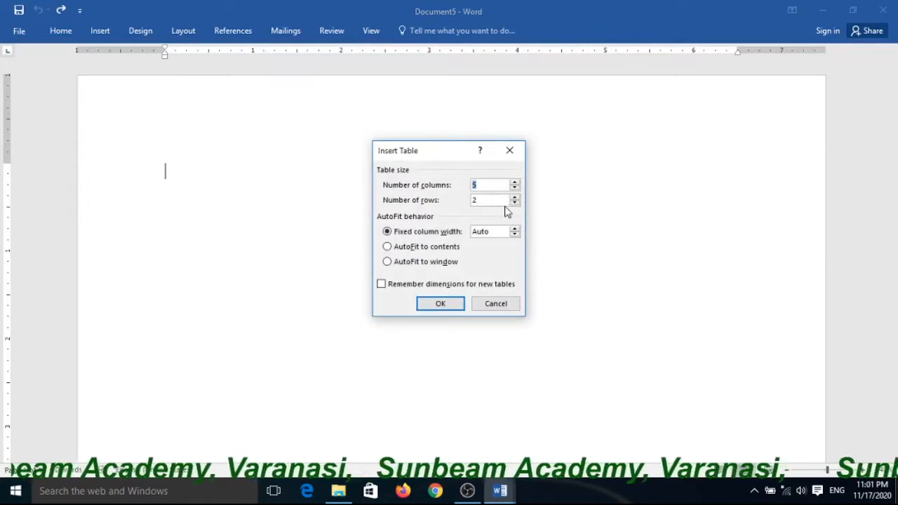
pyautogui.click(514, 197)
pyautogui.click(514, 197)
pyautogui.click(514, 197)
pyautogui.click(514, 183)
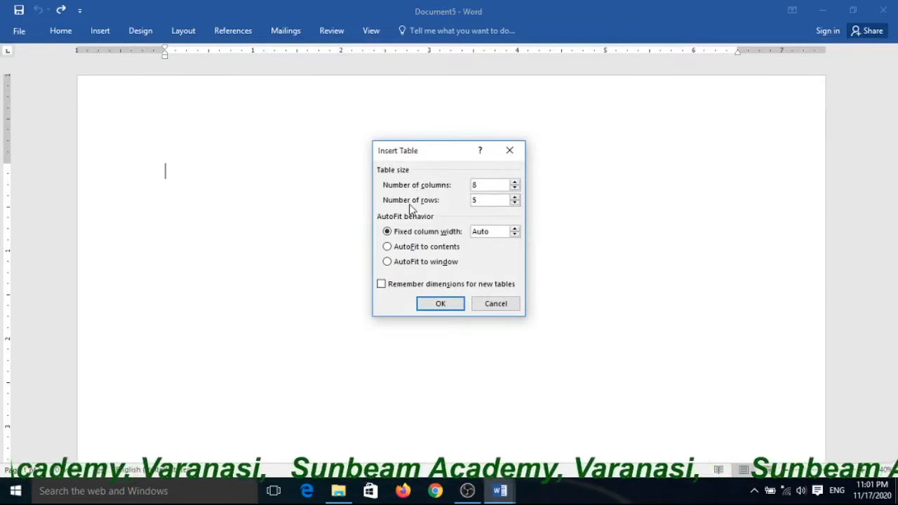
pyautogui.click(440, 303)
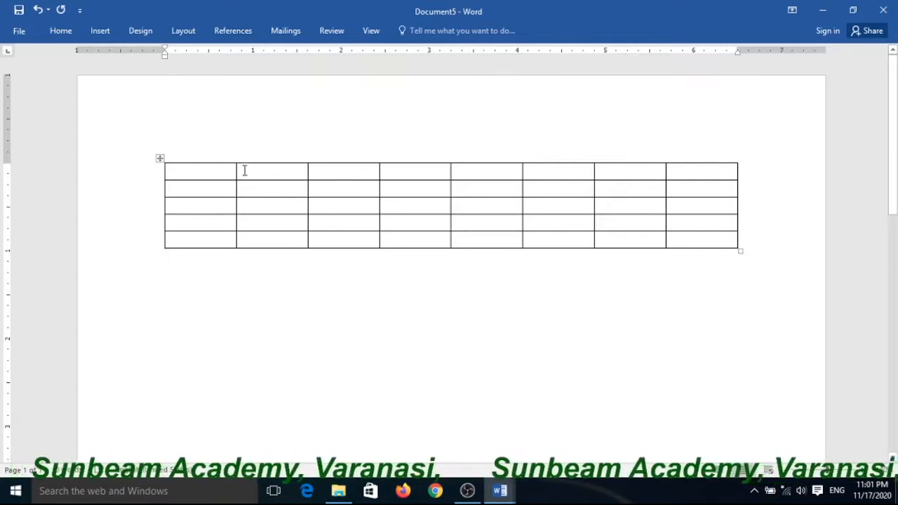
# Step: Merge the first two cells of the table's first row into one cell
pyautogui.moveTo(244, 171); pyautogui.dragTo(230, 175)
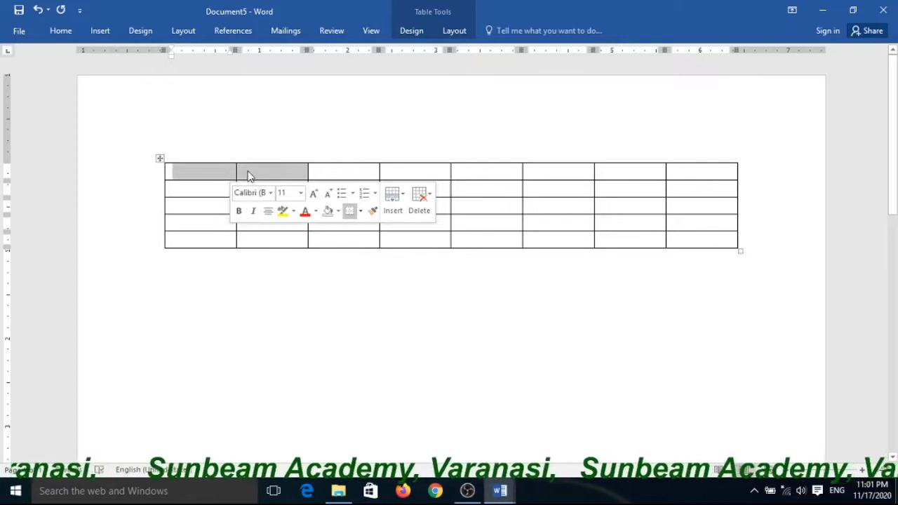
pyautogui.rightClick(249, 177)
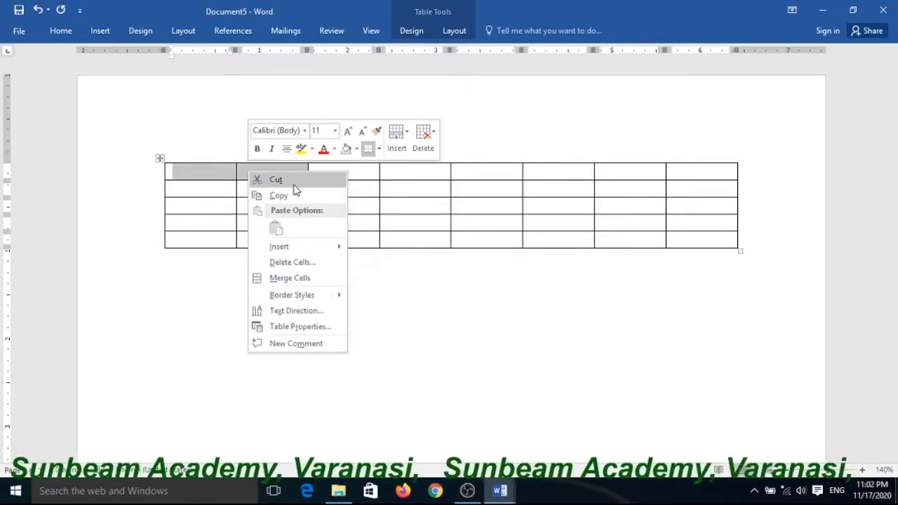
pyautogui.click(303, 279)
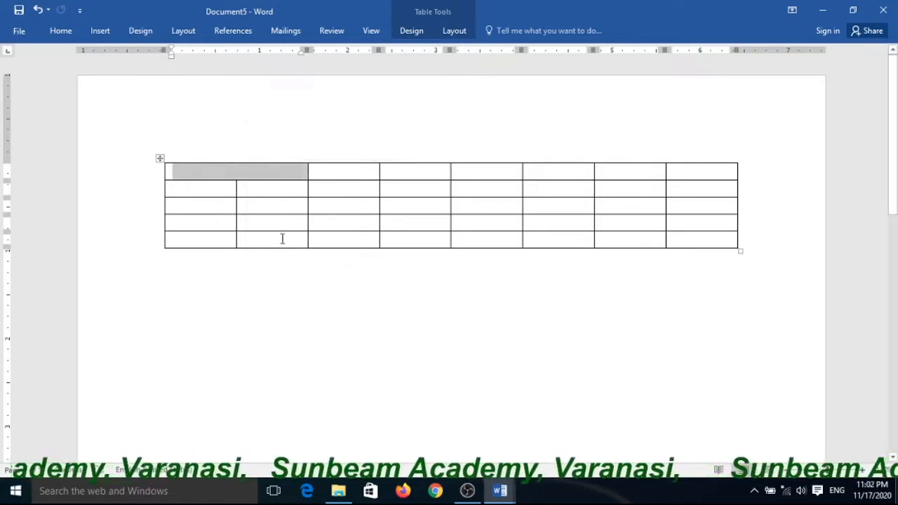
pyautogui.click(260, 190)
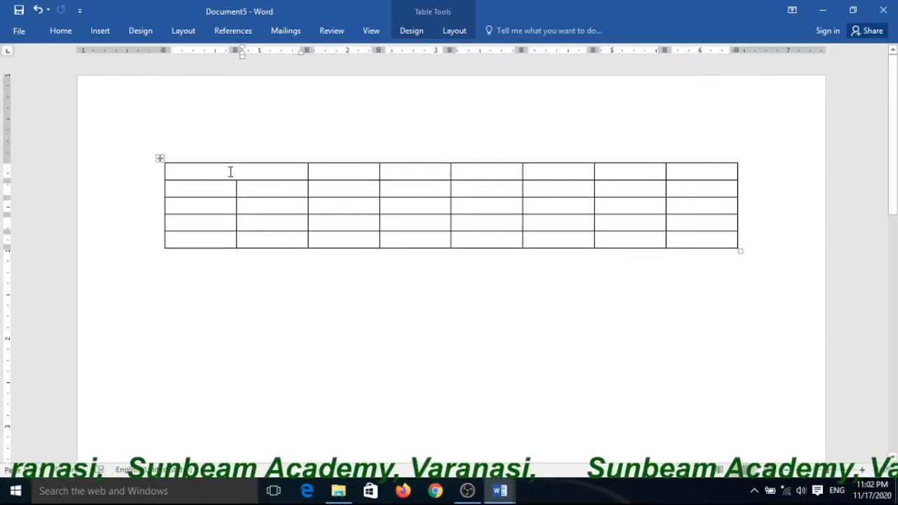
pyautogui.click(239, 175)
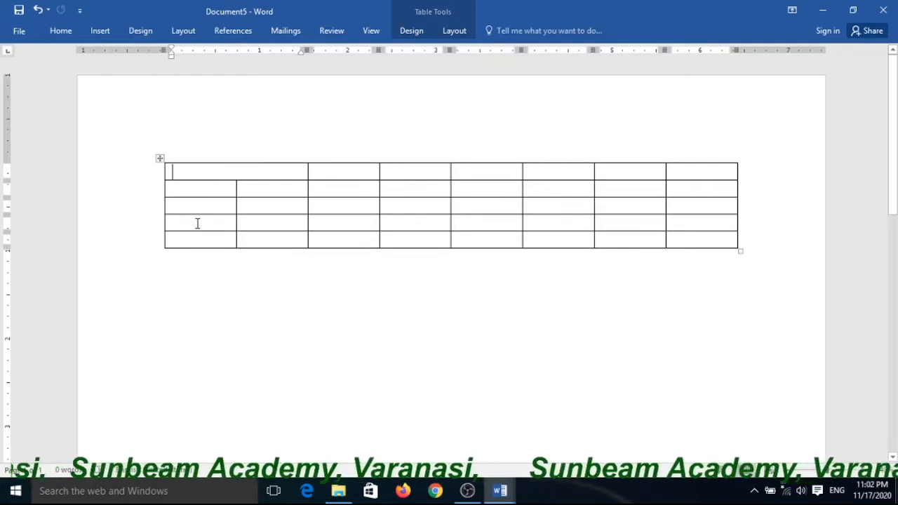
# Step: Merge the fourth and fifth row cells of the table's first column
pyautogui.moveTo(197, 223); pyautogui.dragTo(197, 236)
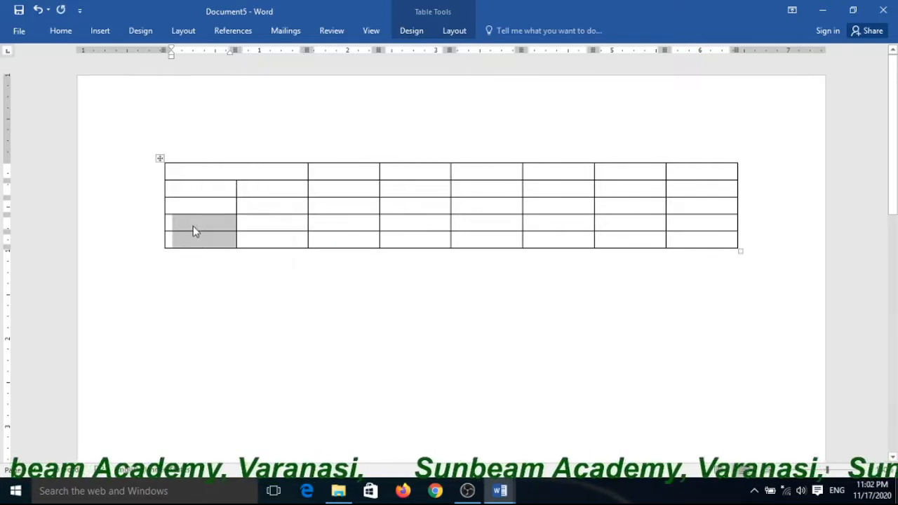
pyautogui.rightClick(194, 227)
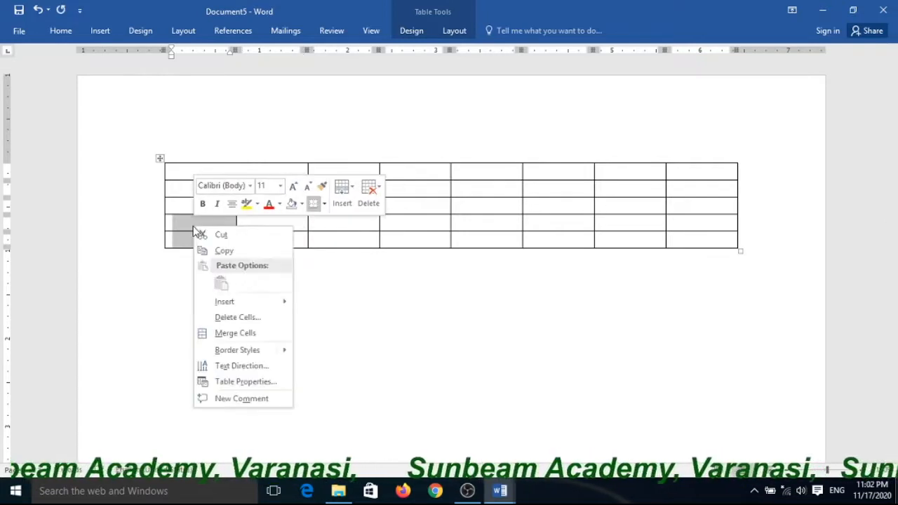
pyautogui.click(237, 333)
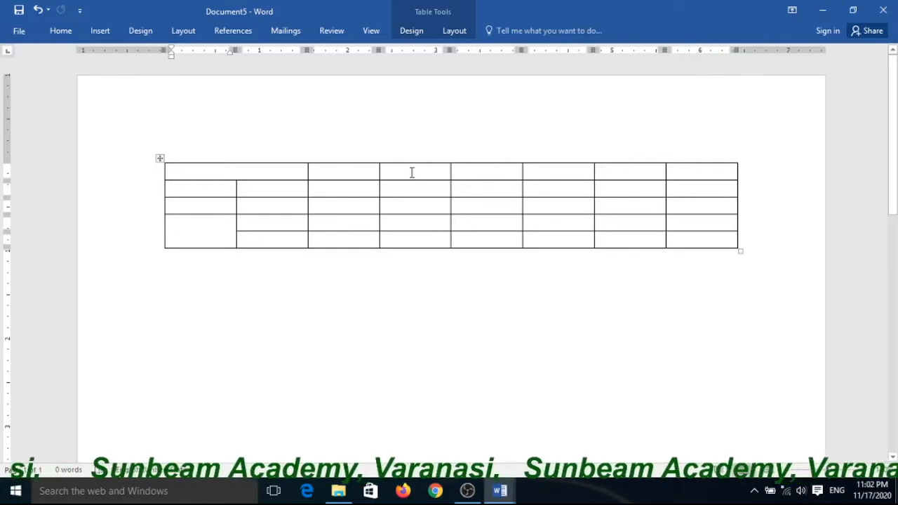
pyautogui.moveTo(418, 170); pyautogui.dragTo(373, 180)
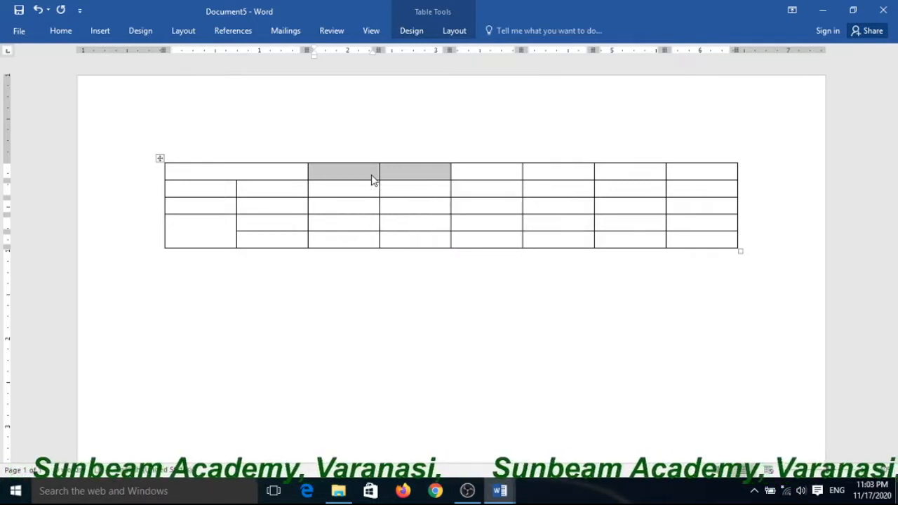
pyautogui.doubleClick(372, 174)
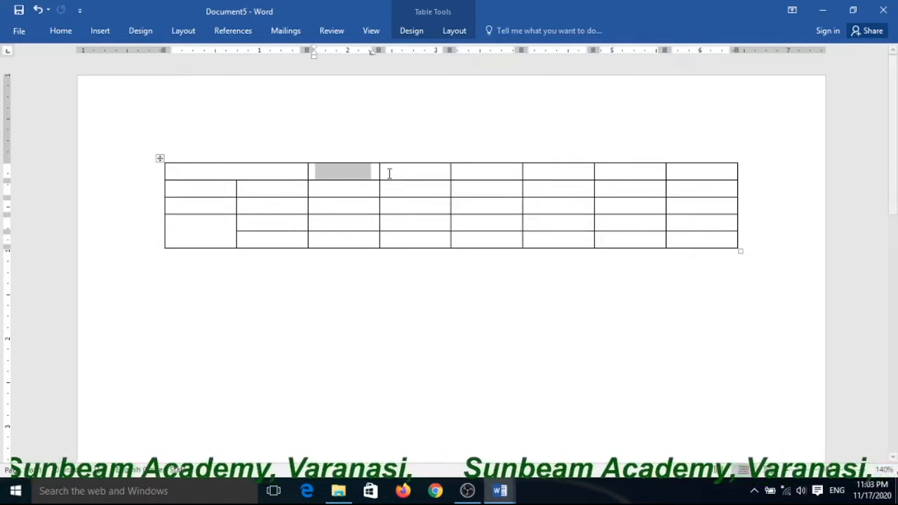
pyautogui.moveTo(379, 175)
pyautogui.mouseDown()
pyautogui.moveTo(373, 180)
pyautogui.moveTo(419, 187)
pyautogui.moveTo(394, 172)
pyautogui.moveTo(364, 173)
pyautogui.mouseUp()
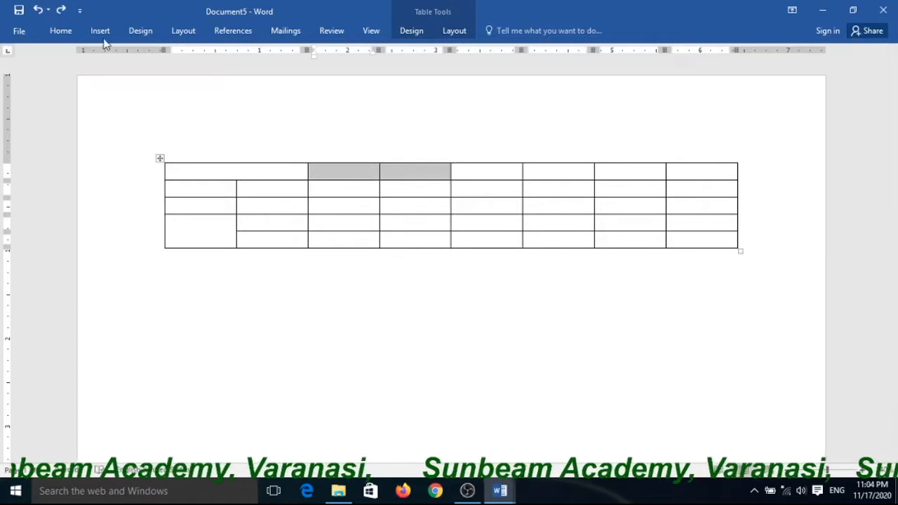
pyautogui.click(63, 33)
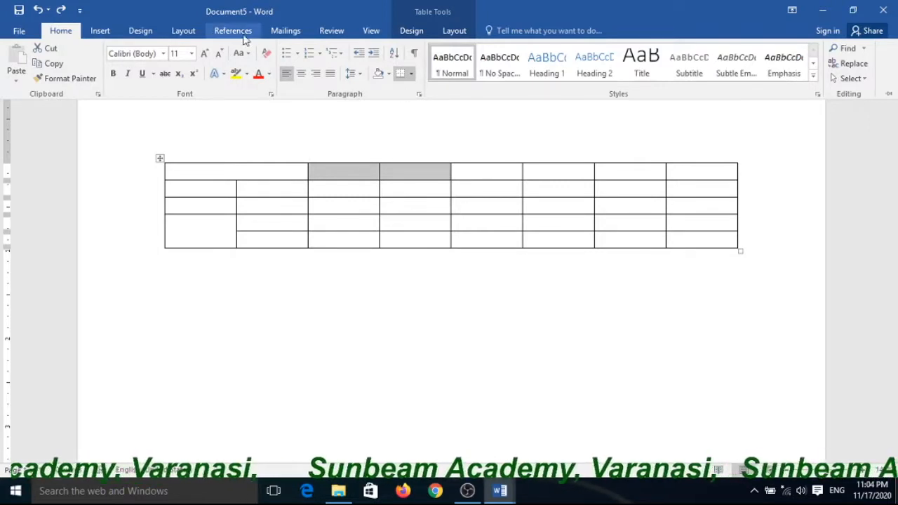
pyautogui.click(183, 31)
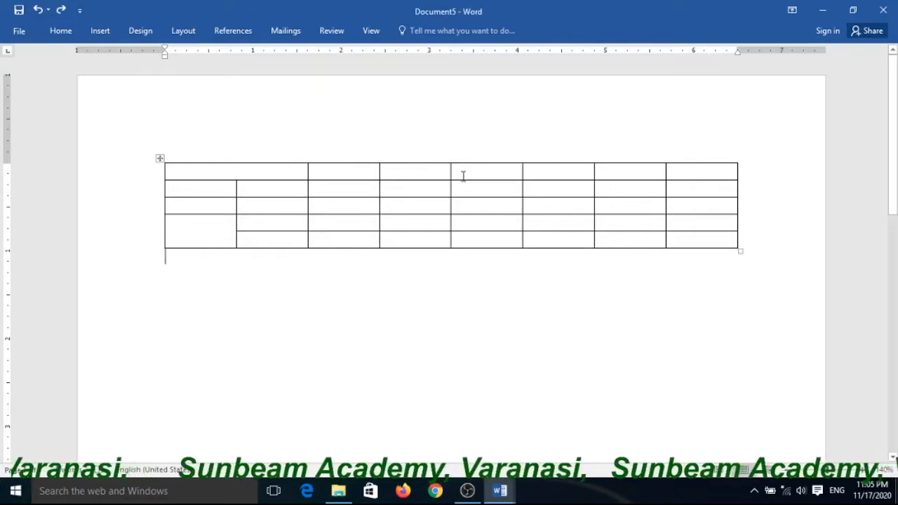
# Step: Merge the first-row cells above the table's fourth and fifth columns using Merge Cells
pyautogui.moveTo(466, 174); pyautogui.dragTo(439, 176)
pyautogui.click(441, 174)
pyautogui.click(458, 170)
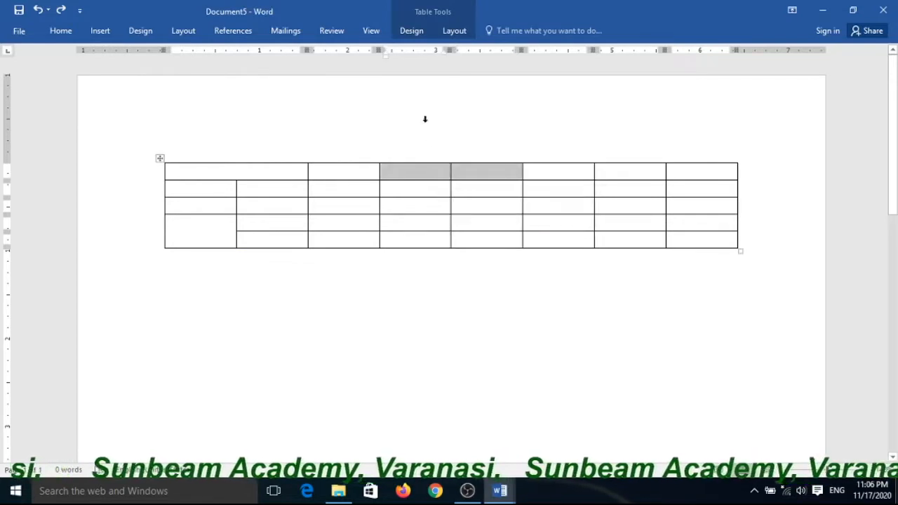
pyautogui.click(451, 34)
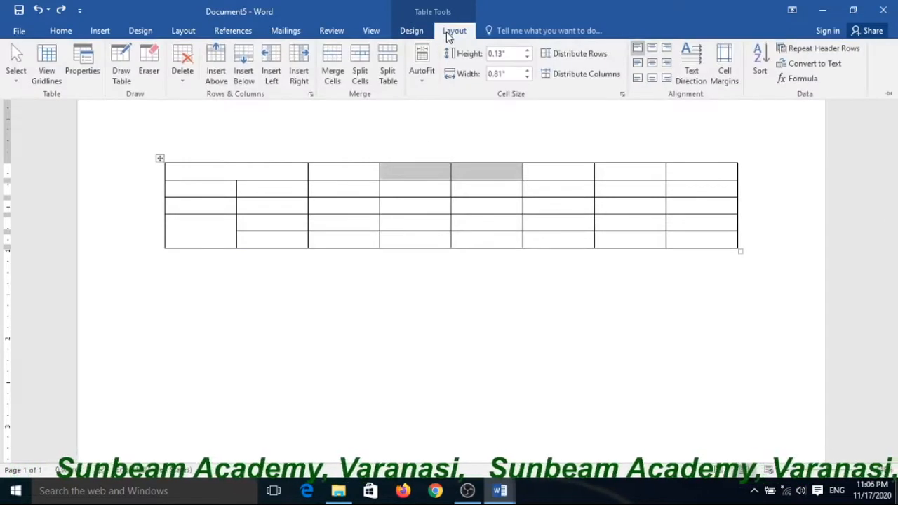
pyautogui.click(333, 66)
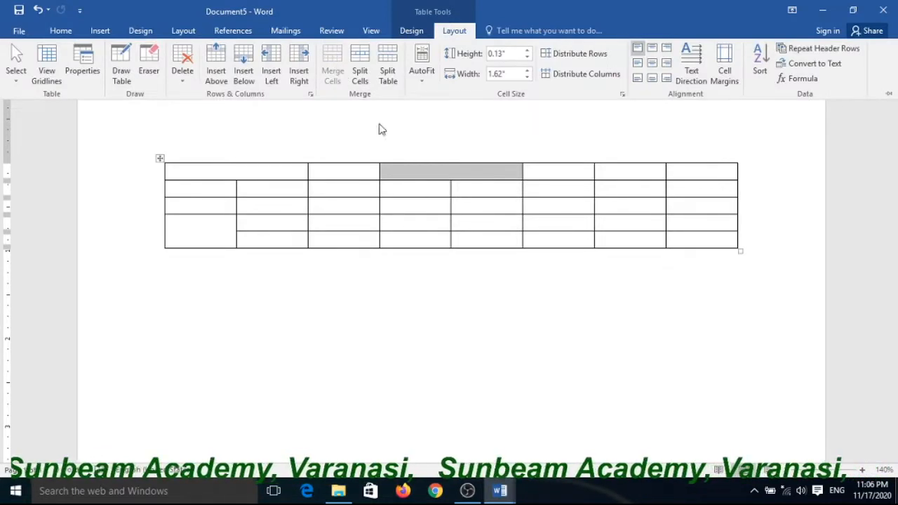
# Step: Merge the block of four cells where the fourth and fifth rows meet the fourth and fifth columns
pyautogui.click(435, 225)
pyautogui.click(435, 224)
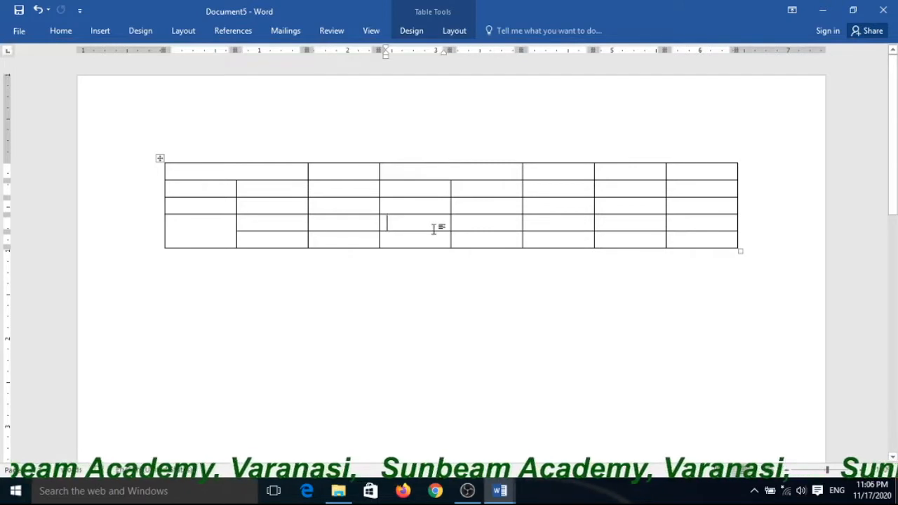
pyautogui.moveTo(438, 222); pyautogui.dragTo(454, 237)
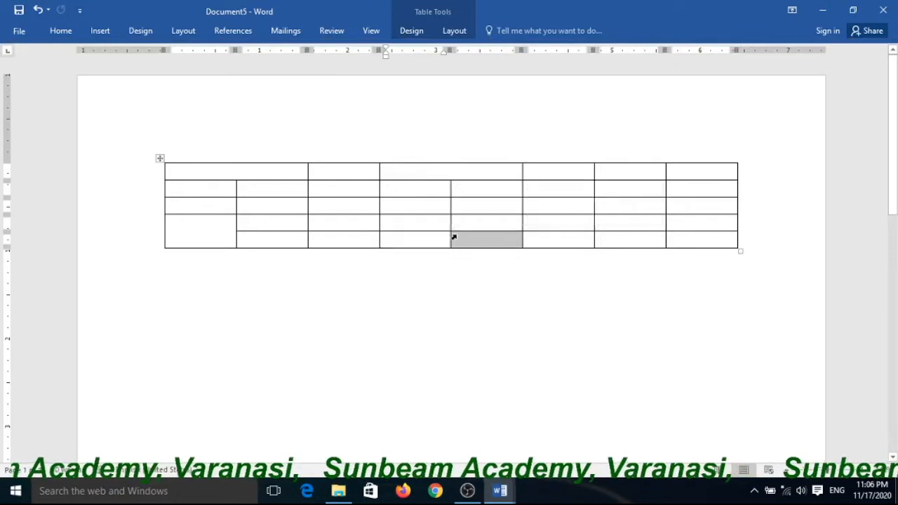
pyautogui.doubleClick(454, 237)
pyautogui.click(453, 237)
pyautogui.moveTo(446, 220); pyautogui.dragTo(455, 238)
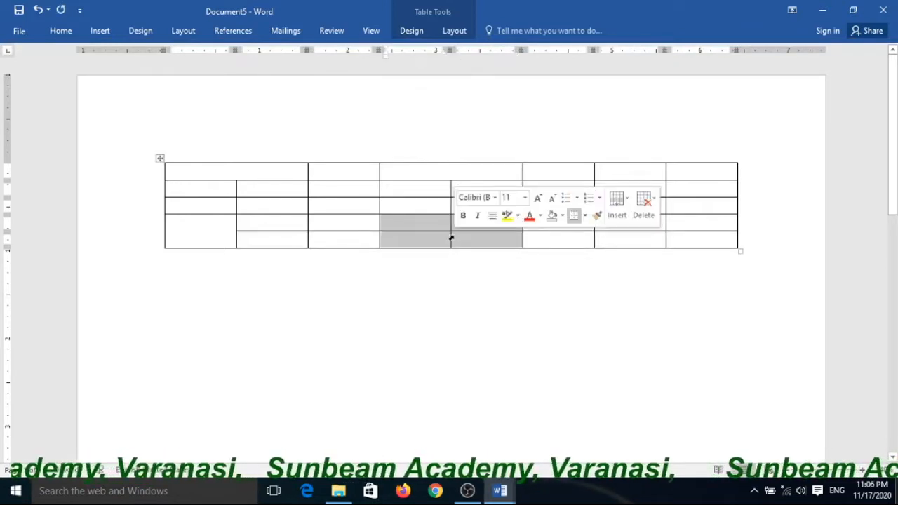
pyautogui.click(461, 32)
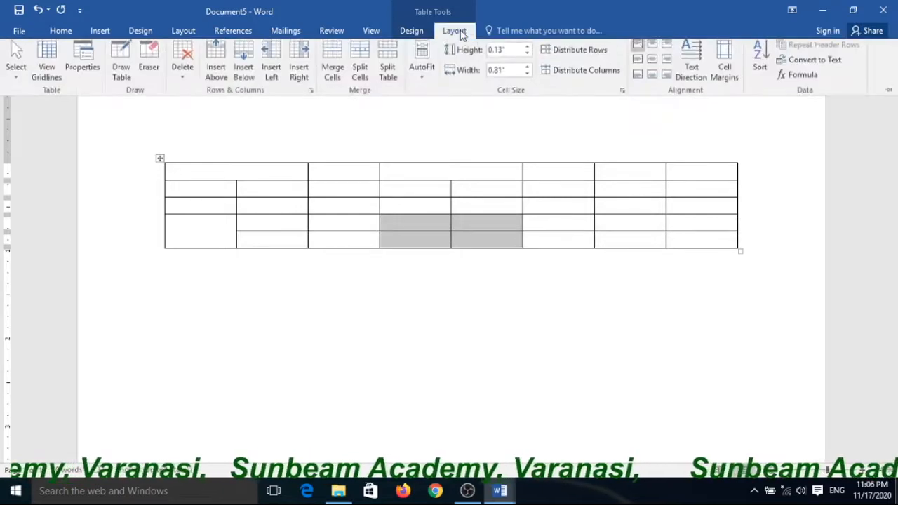
pyautogui.click(329, 67)
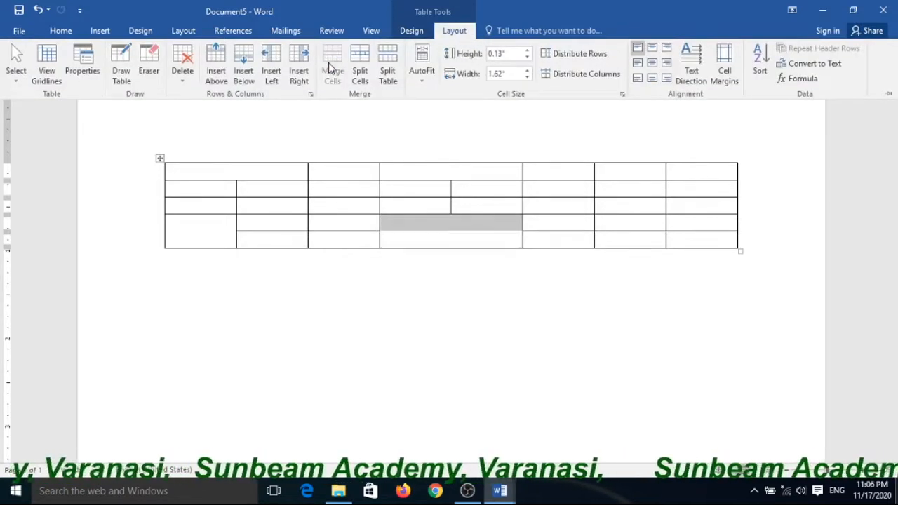
pyautogui.click(436, 237)
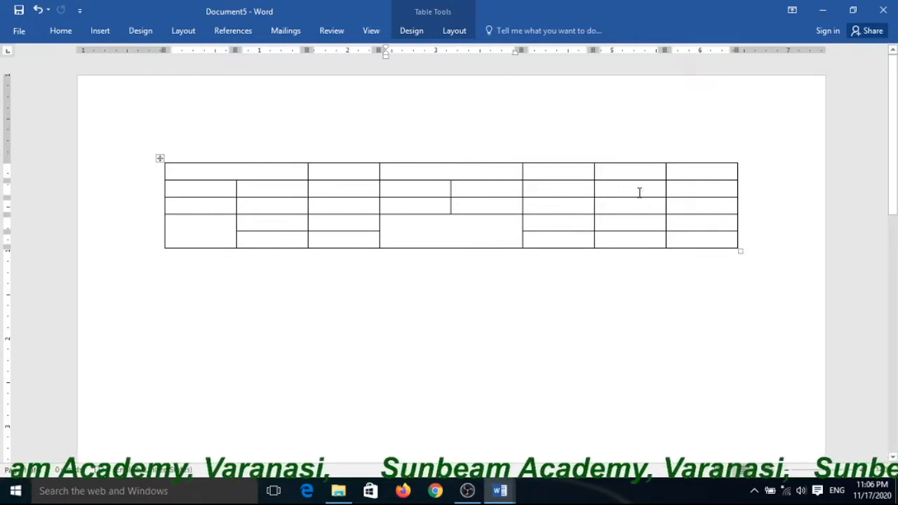
# Step: Merge all five cells of the table's seventh column into a single tall cell
pyautogui.moveTo(644, 173); pyautogui.dragTo(638, 238)
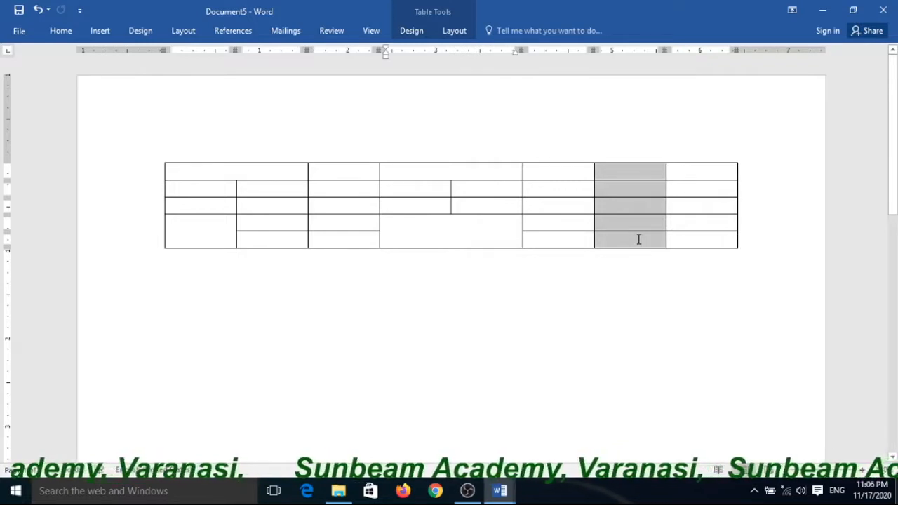
pyautogui.moveTo(638, 238); pyautogui.dragTo(636, 240)
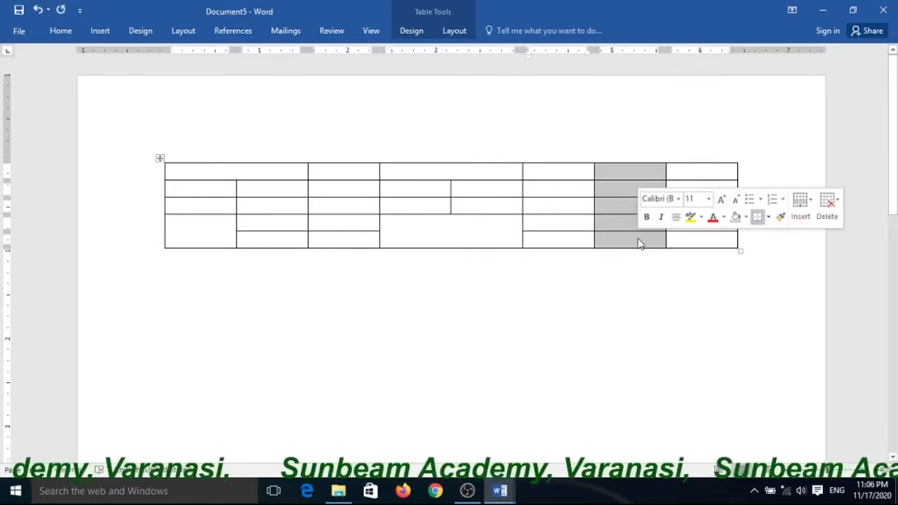
pyautogui.rightClick(629, 192)
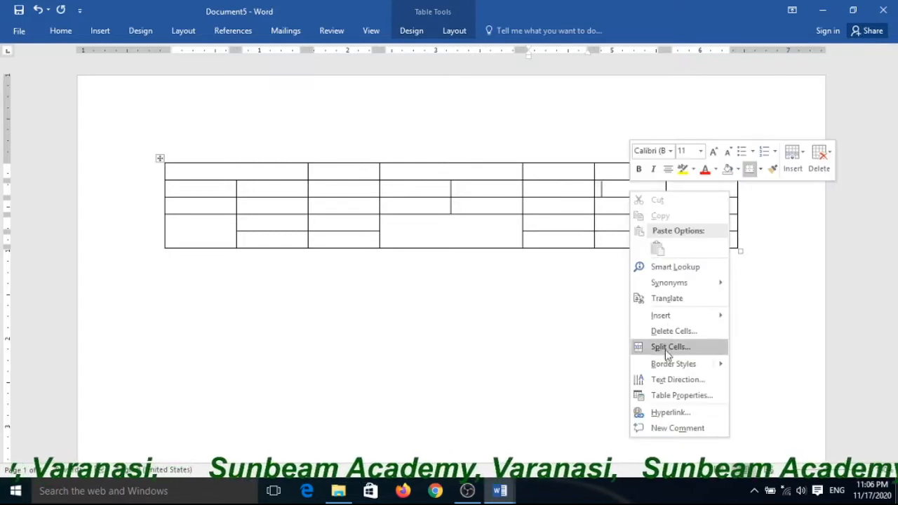
pyautogui.click(603, 170)
pyautogui.rightClick(603, 170)
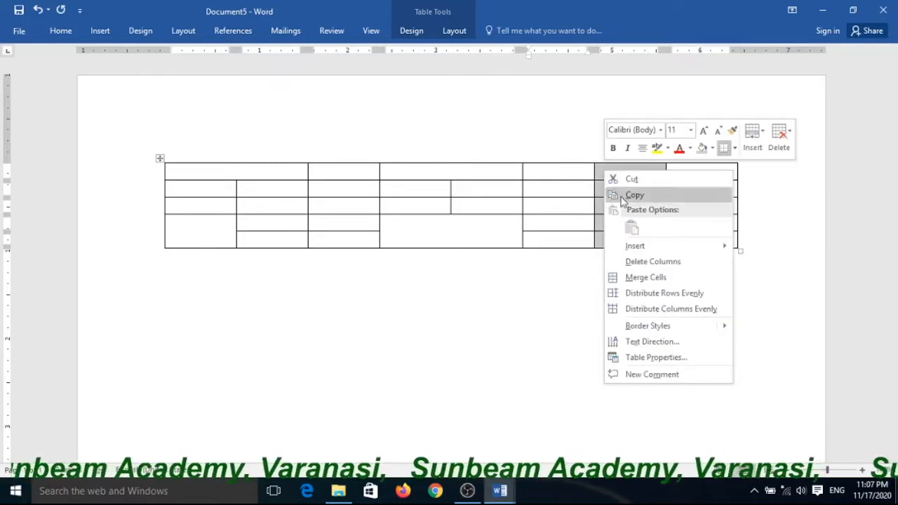
pyautogui.click(643, 277)
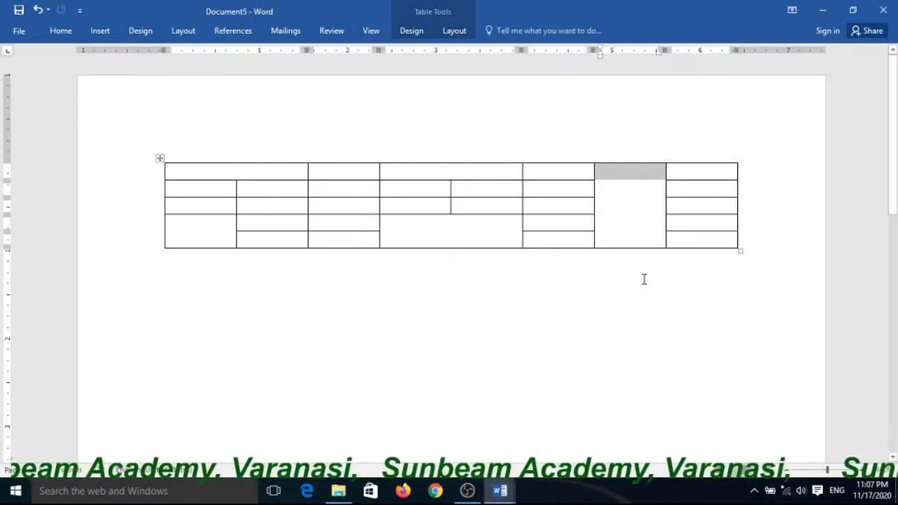
pyautogui.click(623, 189)
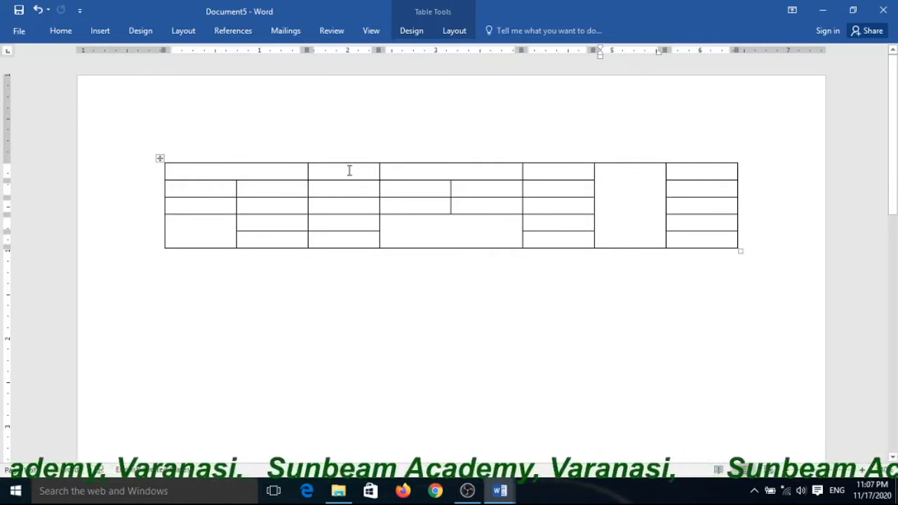
# Step: Merge all five cells of the table's third column into a single tall cell
pyautogui.moveTo(348, 170); pyautogui.dragTo(350, 236)
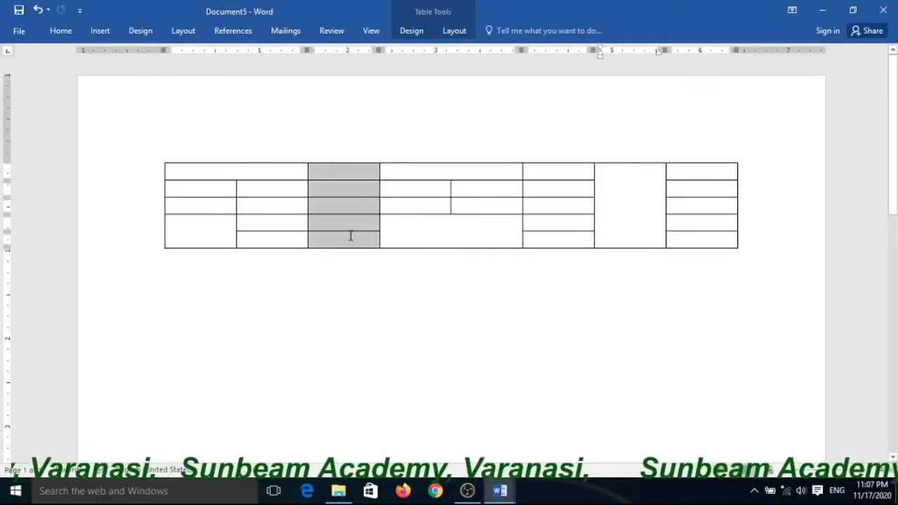
pyautogui.moveTo(350, 235); pyautogui.dragTo(351, 235)
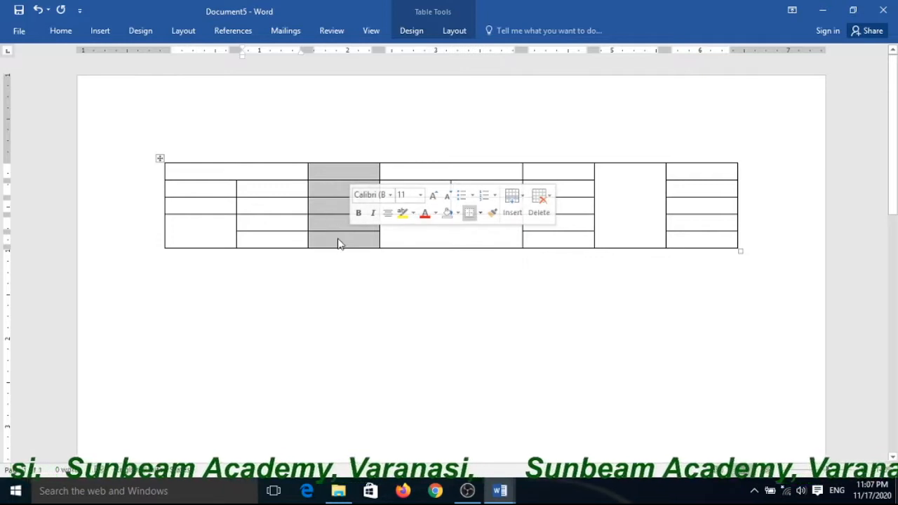
pyautogui.click(455, 31)
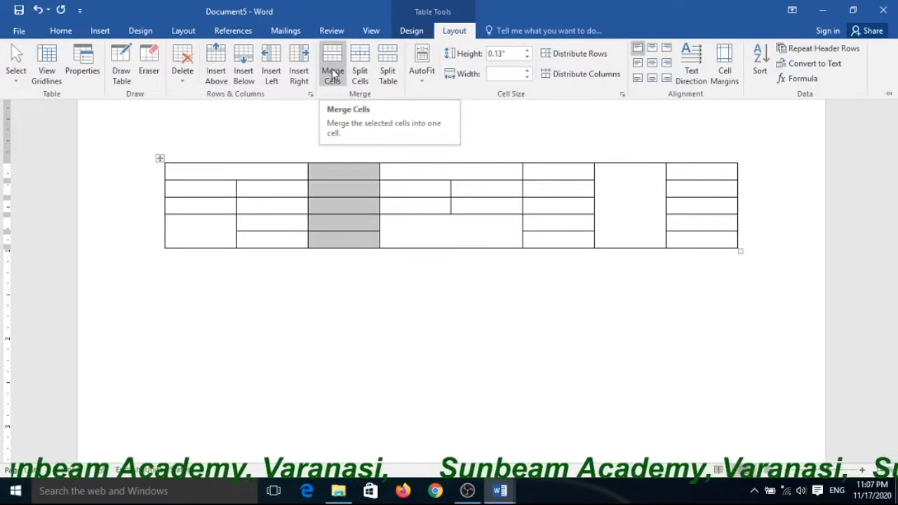
pyautogui.click(333, 73)
pyautogui.click(340, 202)
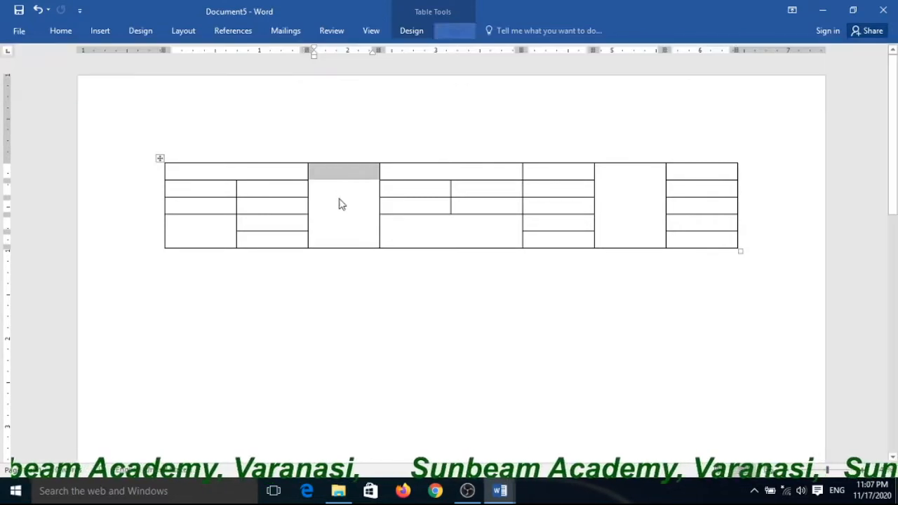
pyautogui.click(340, 201)
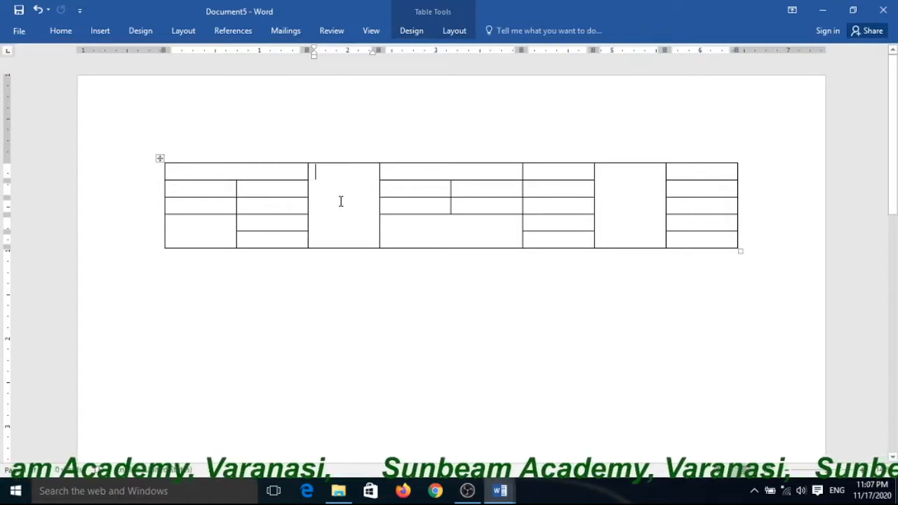
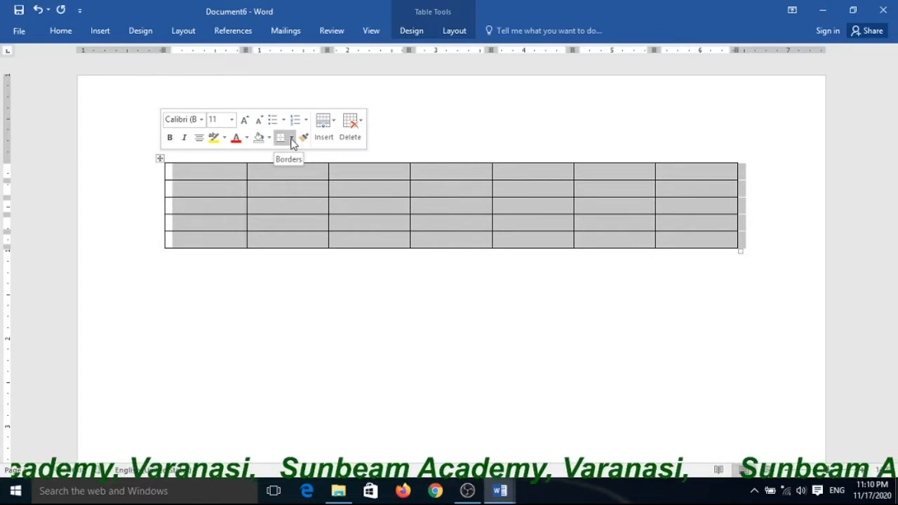
# Step: Insert a new table with 5 columns and 2 rows, using automatic fixed column width, in the blank document
pyautogui.click(292, 138)
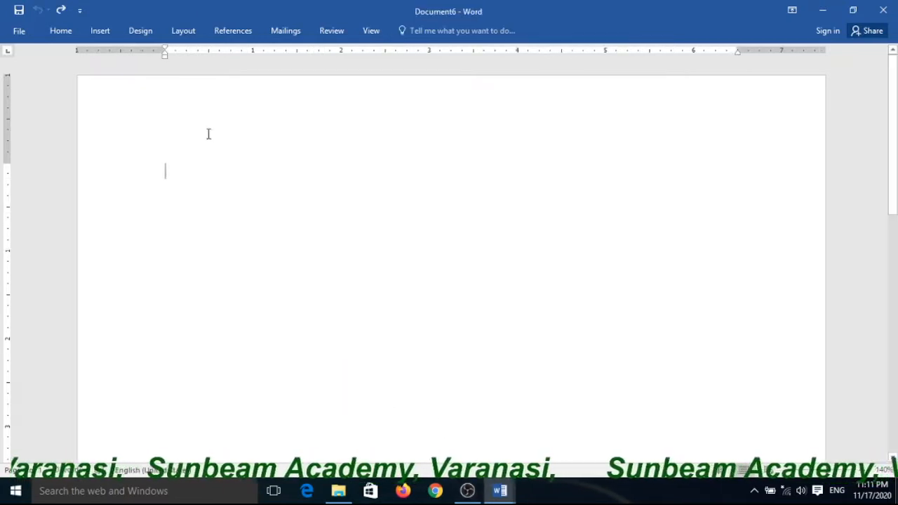
pyautogui.click(98, 32)
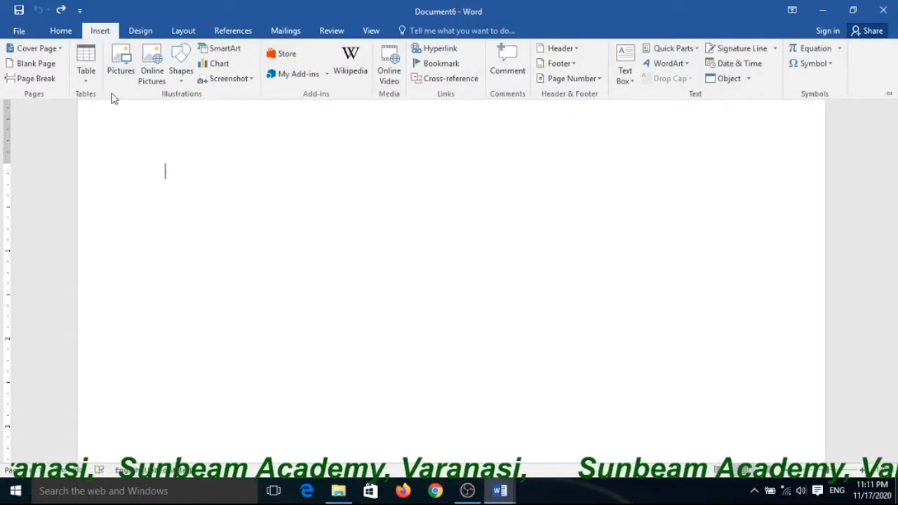
pyautogui.click(86, 67)
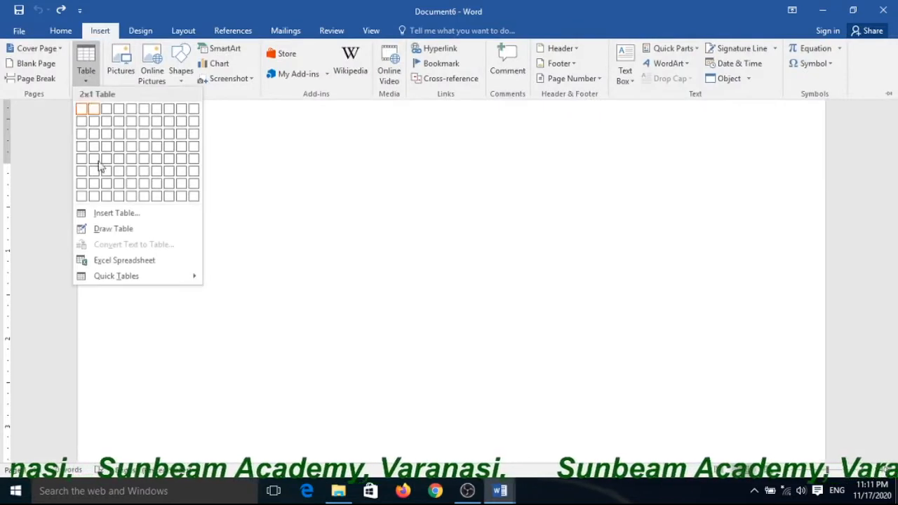
pyautogui.click(117, 213)
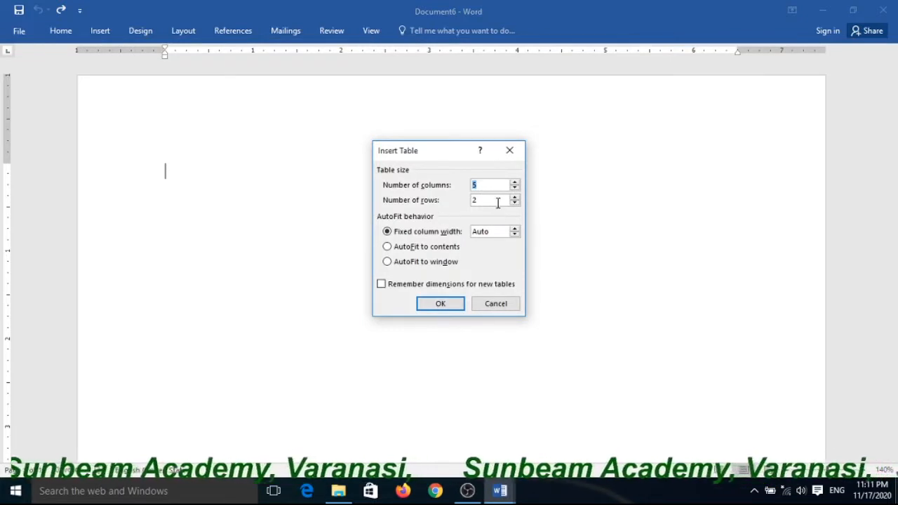
pyautogui.click(441, 304)
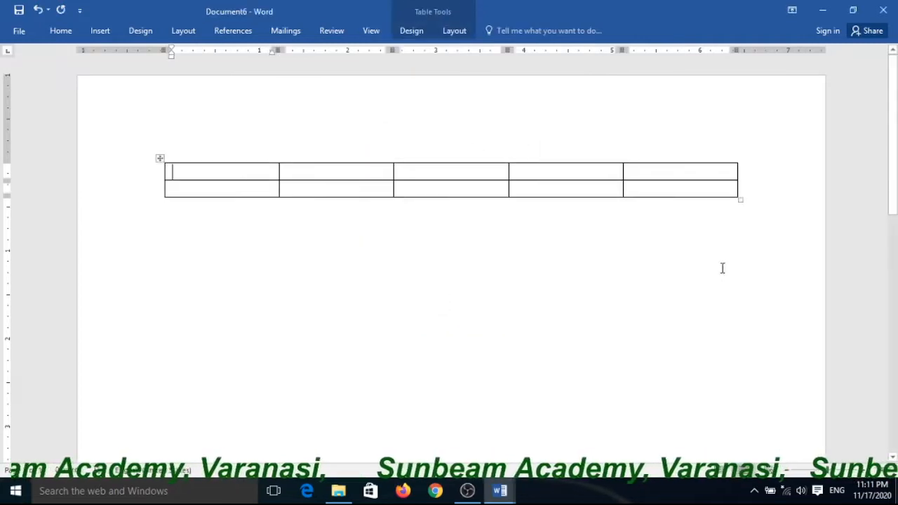
# Step: Resize the table proportionally across its cells to about 5.4 inches wide and 1.25 inches tall
pyautogui.click(741, 201)
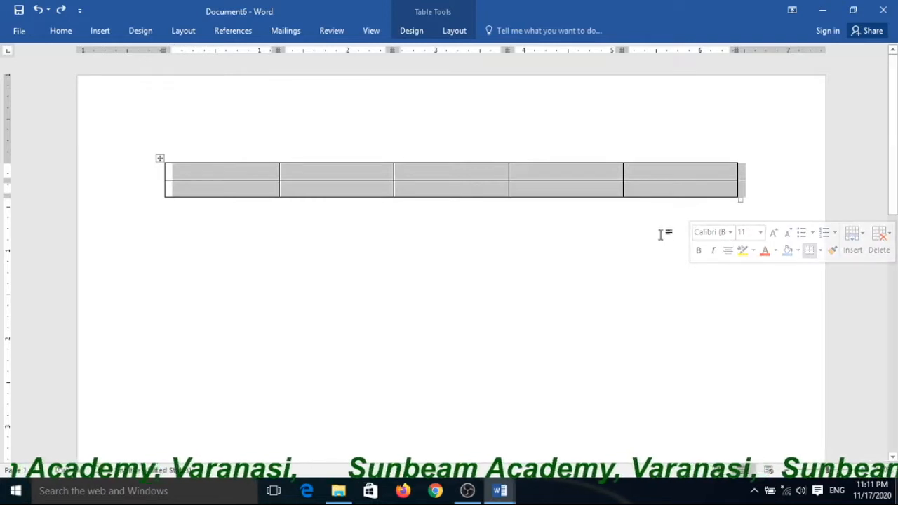
pyautogui.moveTo(740, 201); pyautogui.dragTo(576, 268)
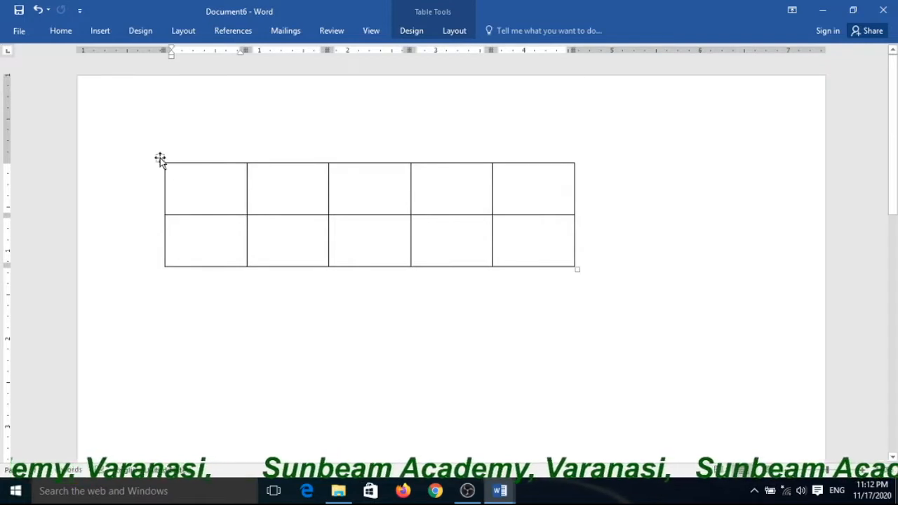
pyautogui.click(596, 337)
pyautogui.click(573, 265)
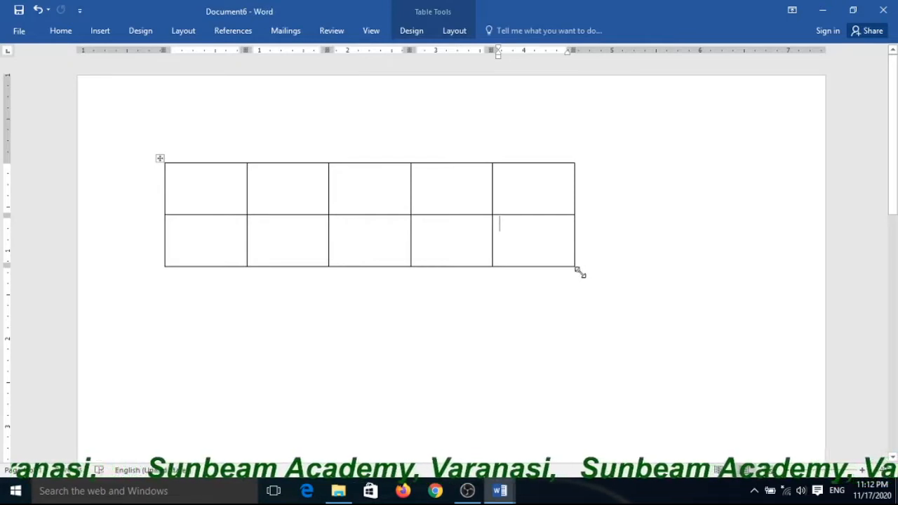
pyautogui.moveTo(580, 273); pyautogui.dragTo(640, 272)
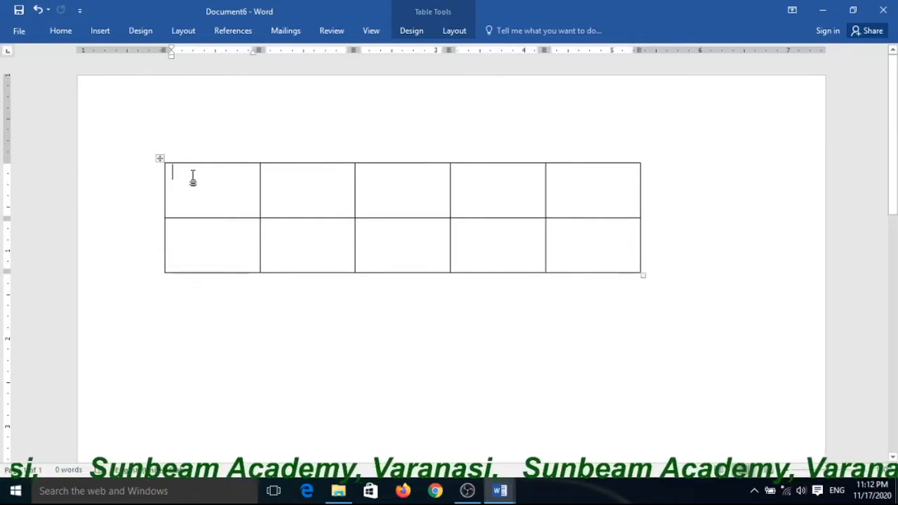
# Step: Select the whole table and choose the green double-line theme border style at ½ pt
pyautogui.click(160, 158)
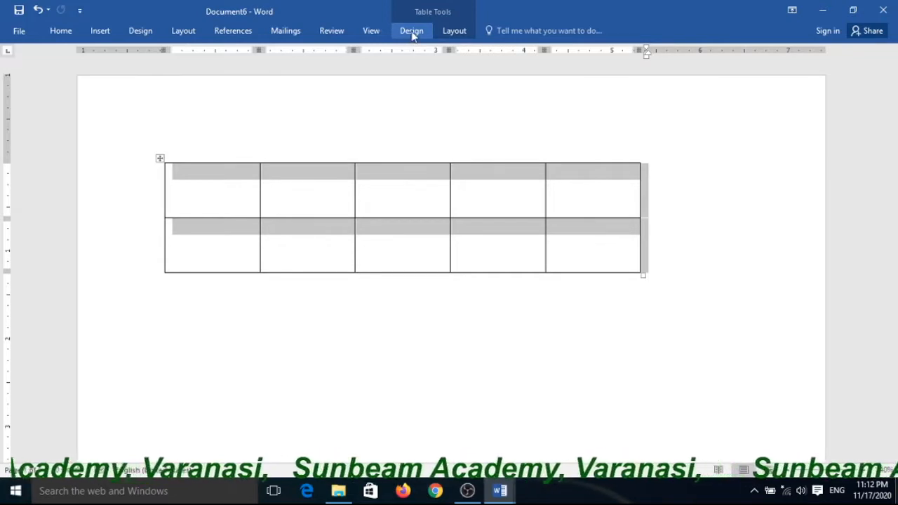
pyautogui.click(412, 32)
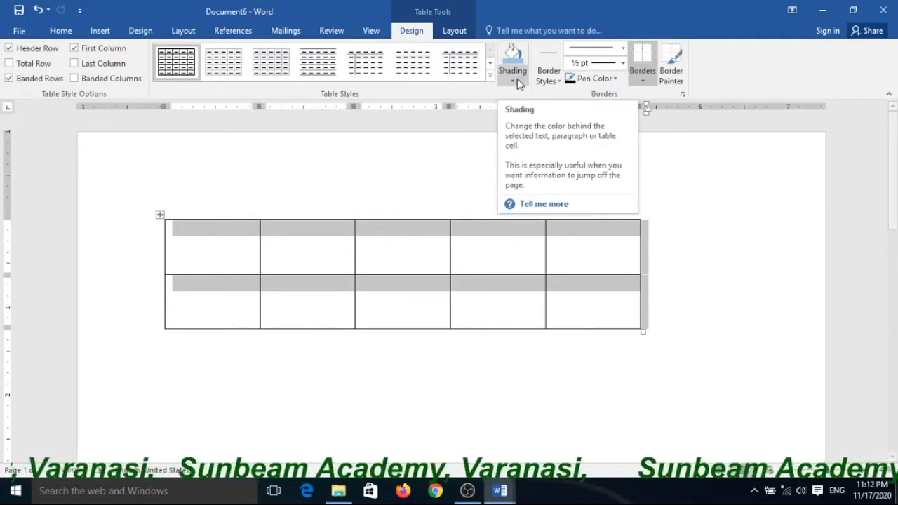
pyautogui.click(645, 82)
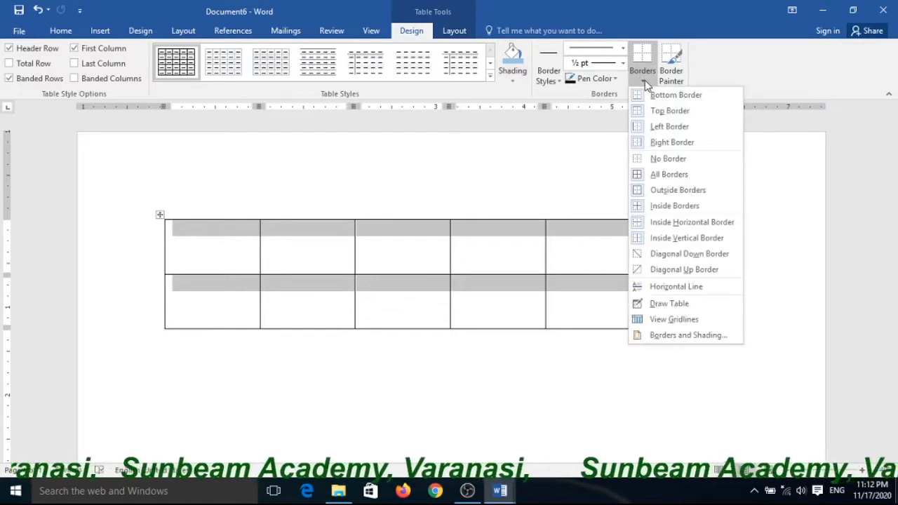
pyautogui.click(513, 78)
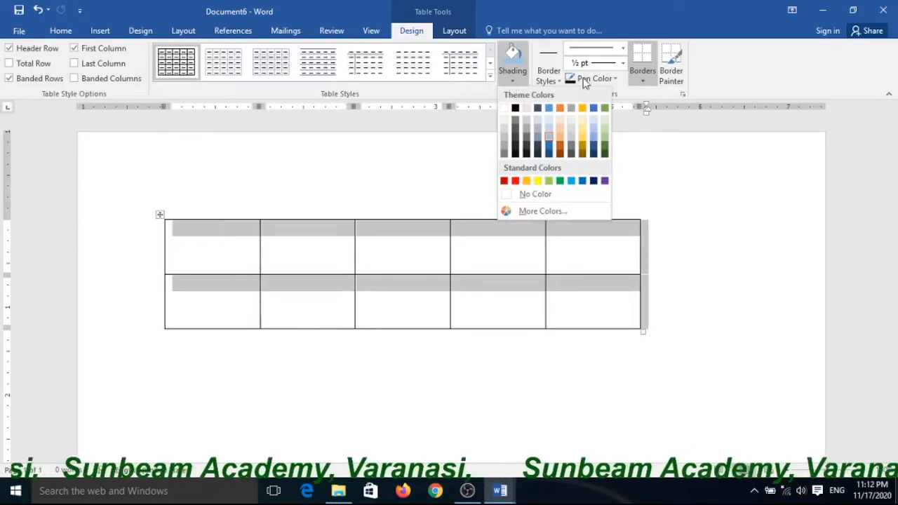
pyautogui.click(557, 77)
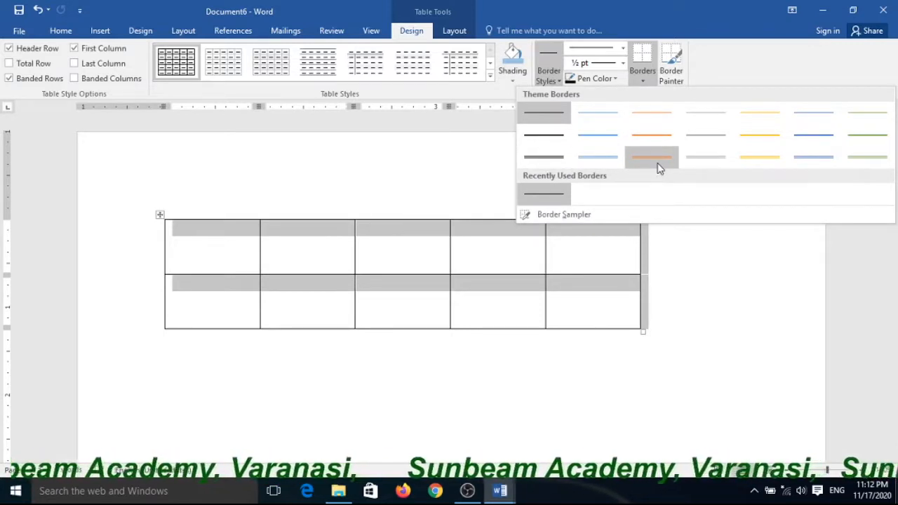
pyautogui.click(850, 162)
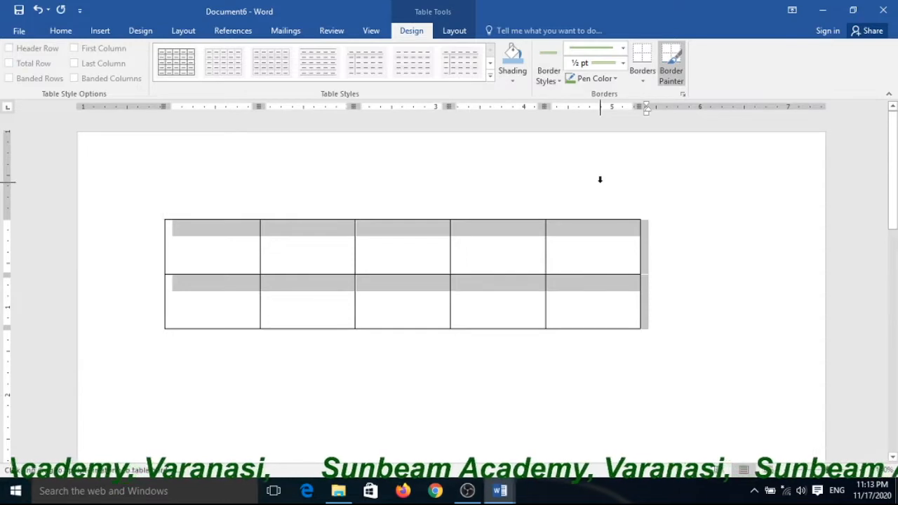
# Step: Try the green double-line style on the table's outside borders
pyautogui.press('Escape')
pyautogui.click(552, 63)
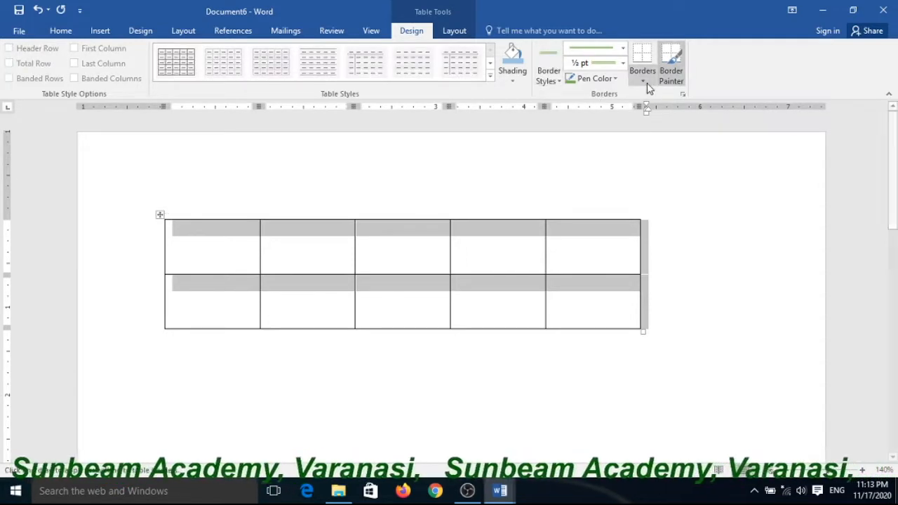
pyautogui.click(646, 84)
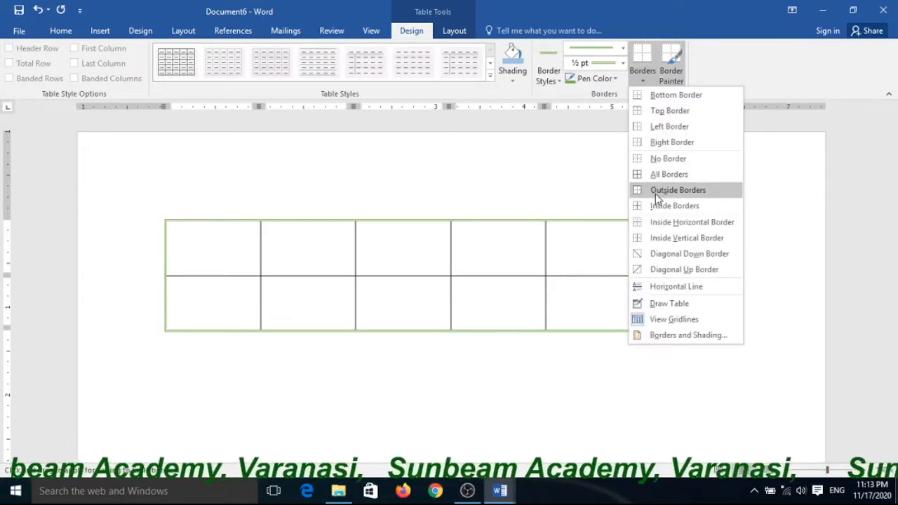
pyautogui.click(670, 98)
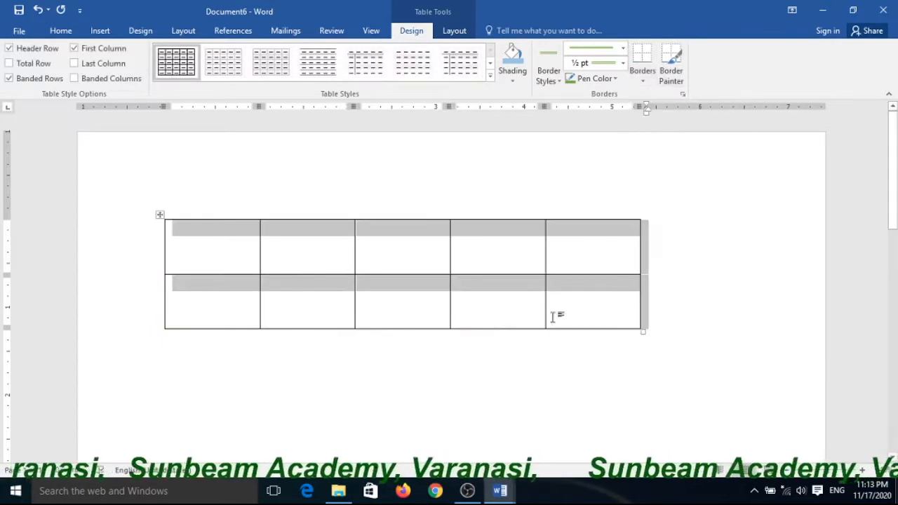
# Step: Shrink the table to about 3.4 inches wide and 0.9 inches tall, and set the border pen color to red
pyautogui.moveTo(640, 330)
pyautogui.mouseDown()
pyautogui.moveTo(446, 305)
pyautogui.moveTo(464, 298)
pyautogui.mouseUp()
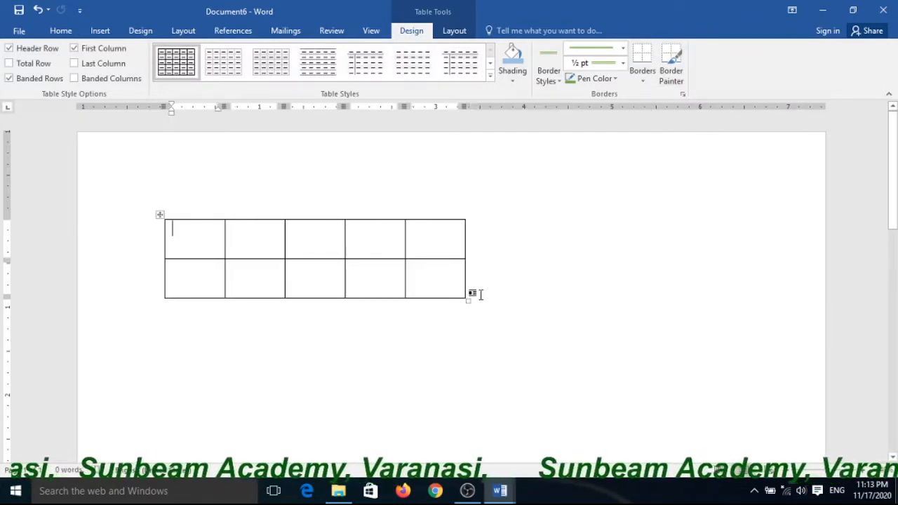
pyautogui.click(606, 80)
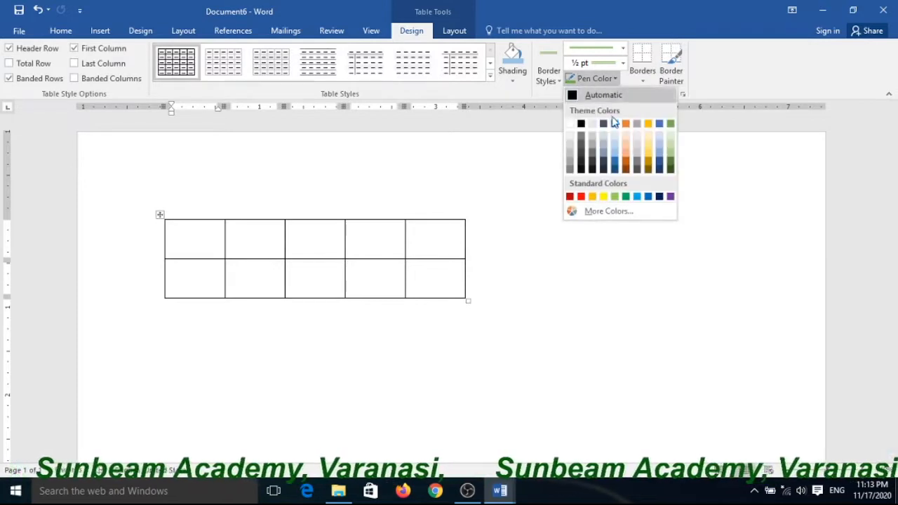
pyautogui.click(581, 198)
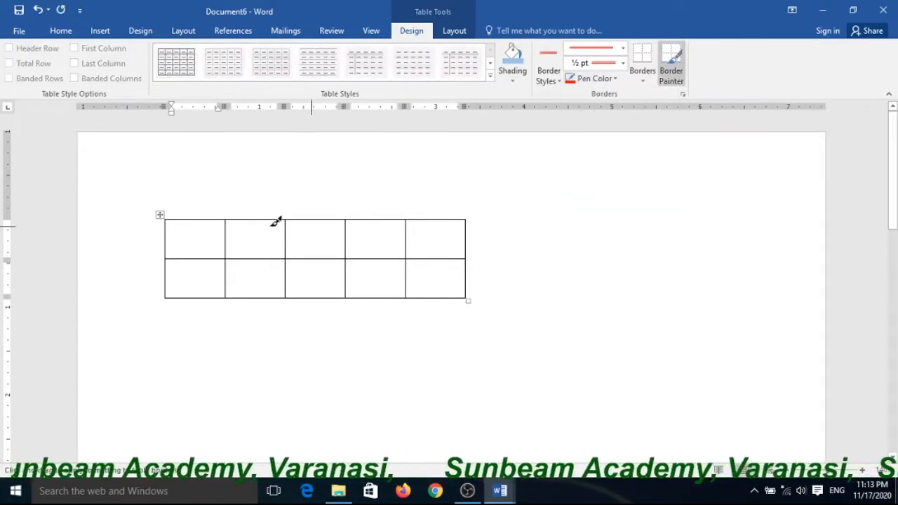
# Step: Select the whole table and apply the red ½ pt double line as its outside borders
pyautogui.click(642, 79)
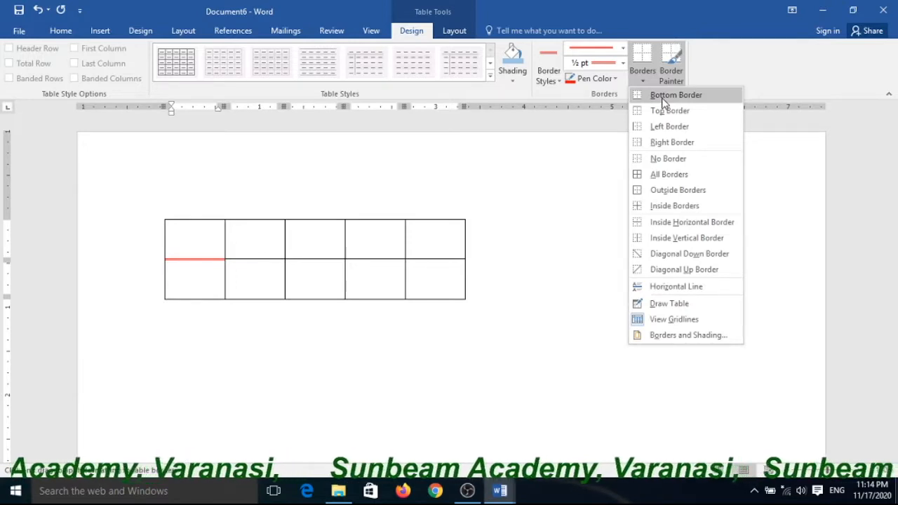
pyautogui.click(160, 219)
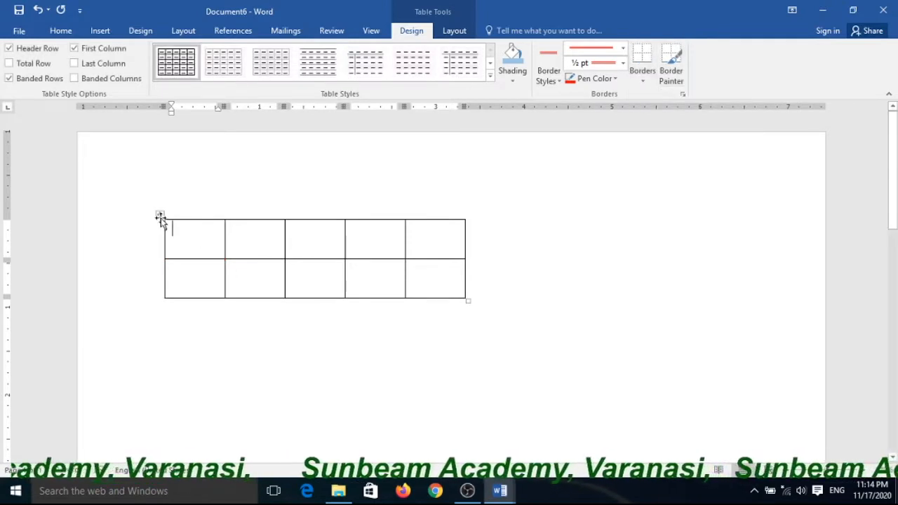
pyautogui.click(160, 215)
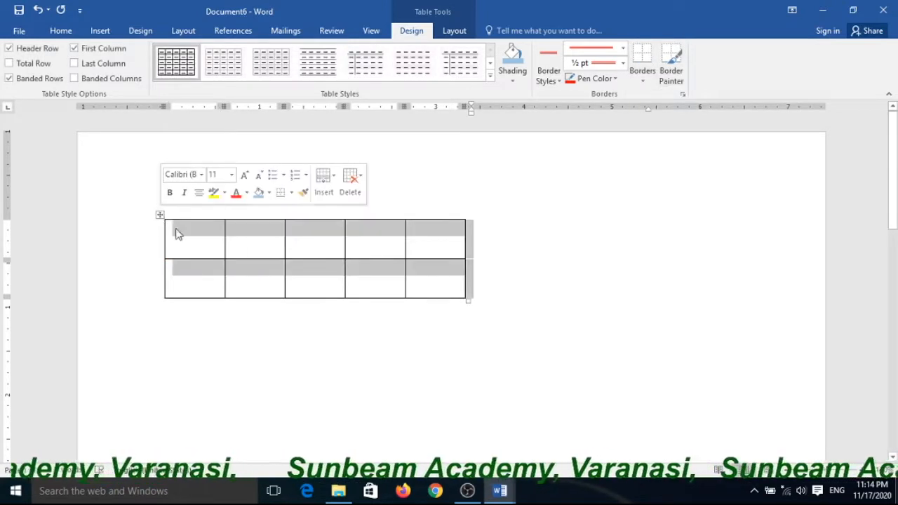
pyautogui.click(643, 83)
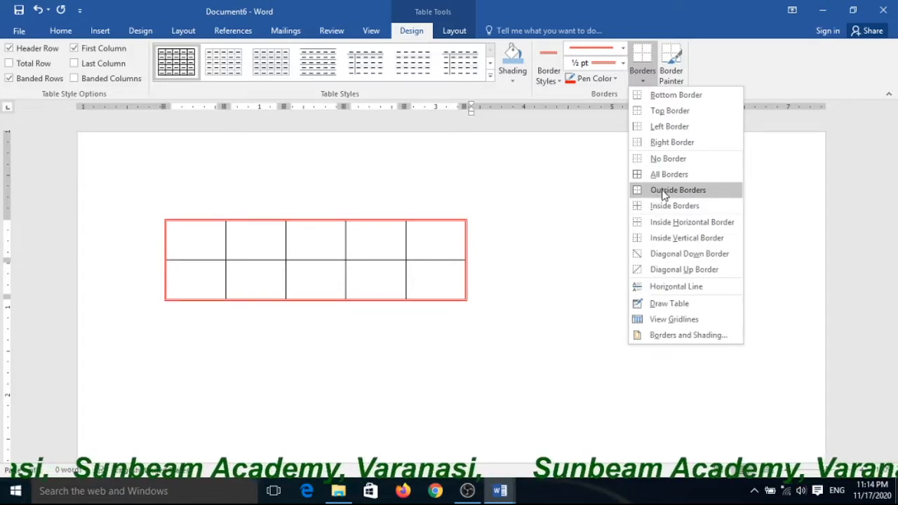
pyautogui.click(664, 195)
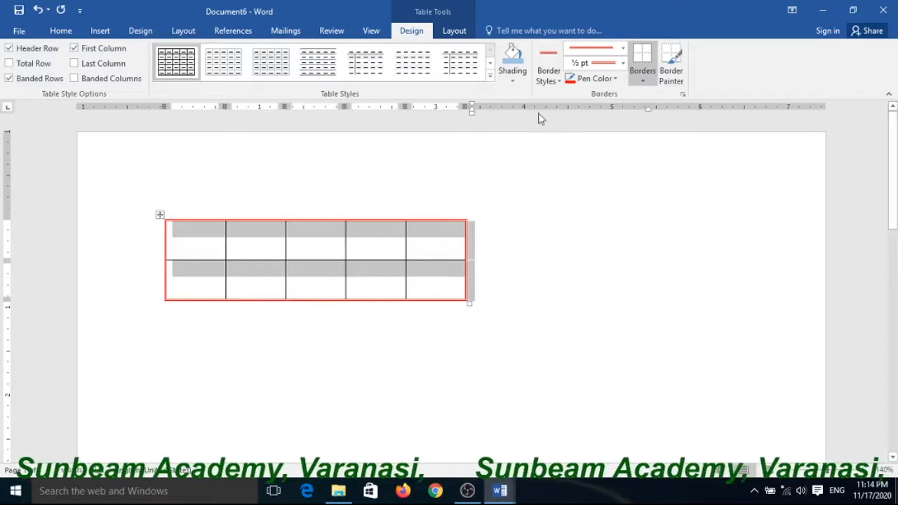
# Step: Reselect the whole table and set the border line weight to 3 pt
pyautogui.click(622, 63)
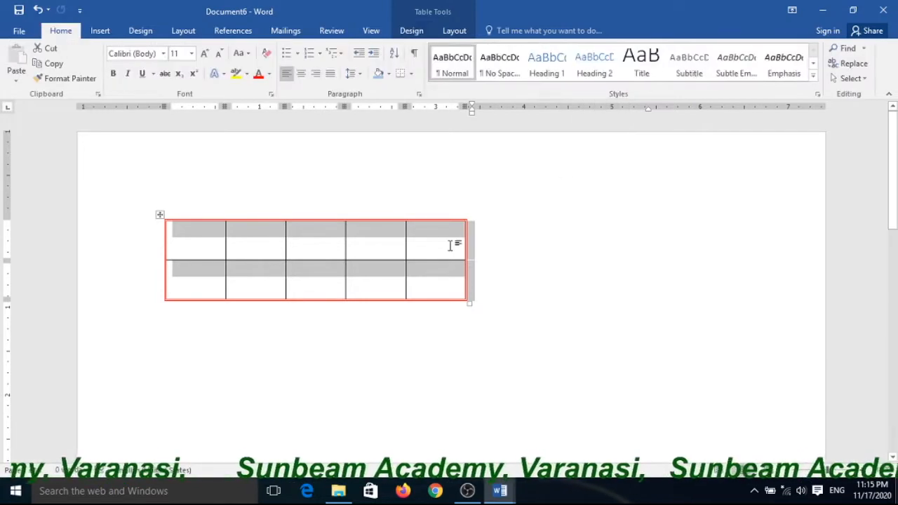
pyautogui.click(456, 242)
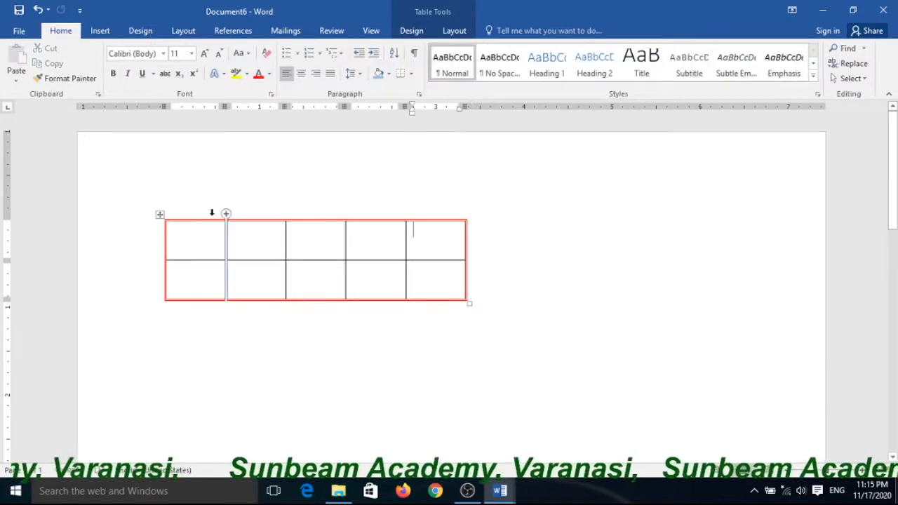
pyautogui.click(160, 215)
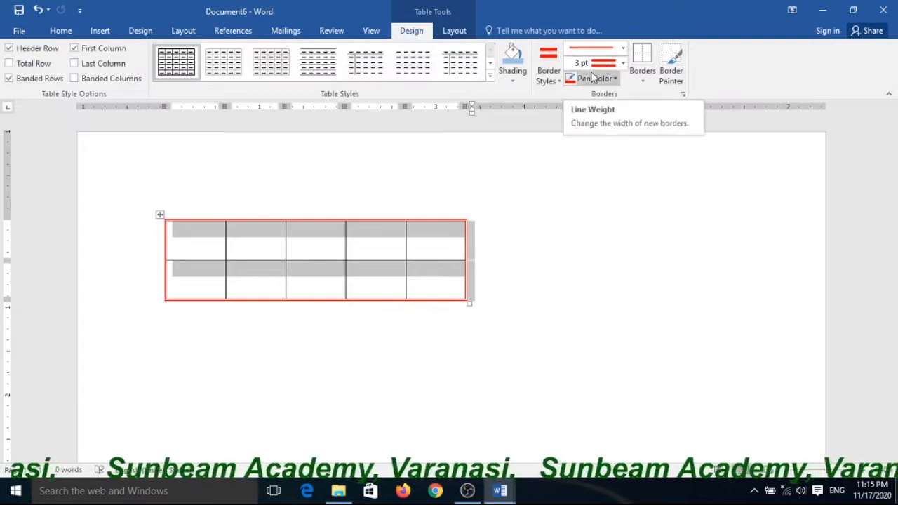
# Step: Apply the red 3 pt double line to all borders of the selected table
pyautogui.click(642, 79)
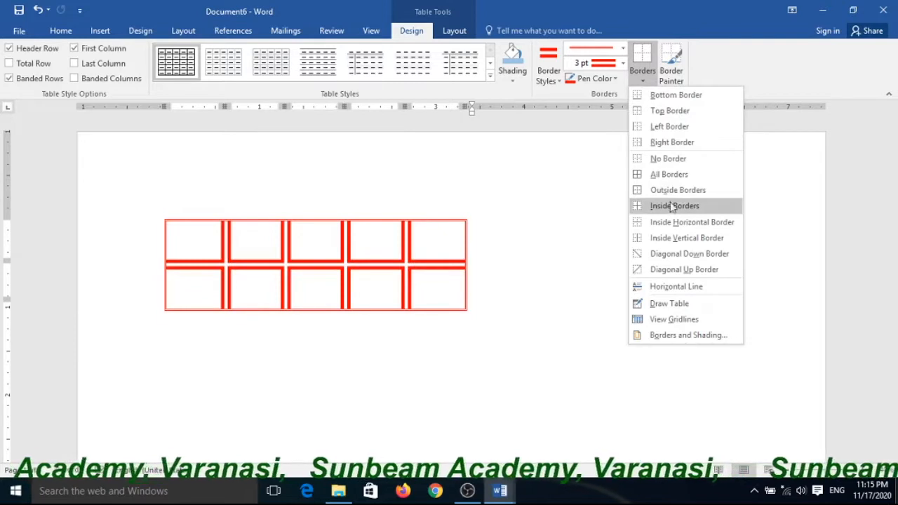
pyautogui.click(671, 176)
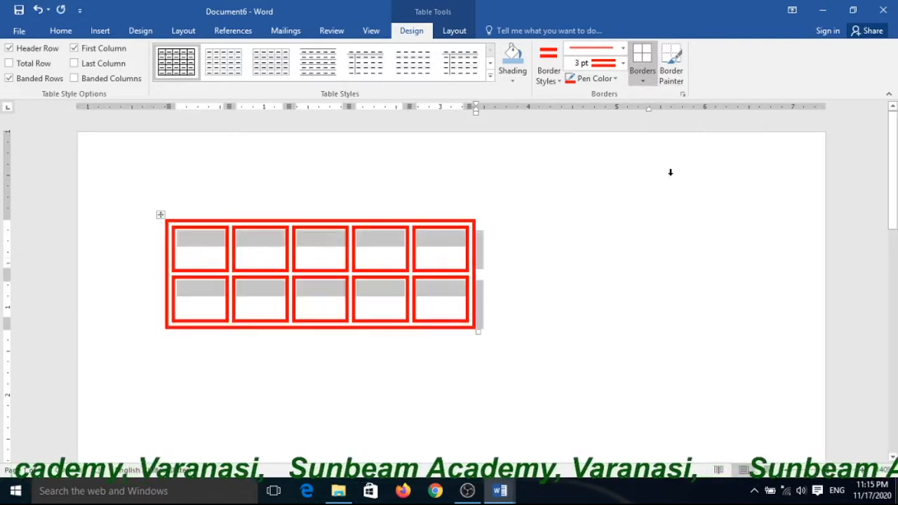
pyautogui.click(551, 239)
pyautogui.click(392, 256)
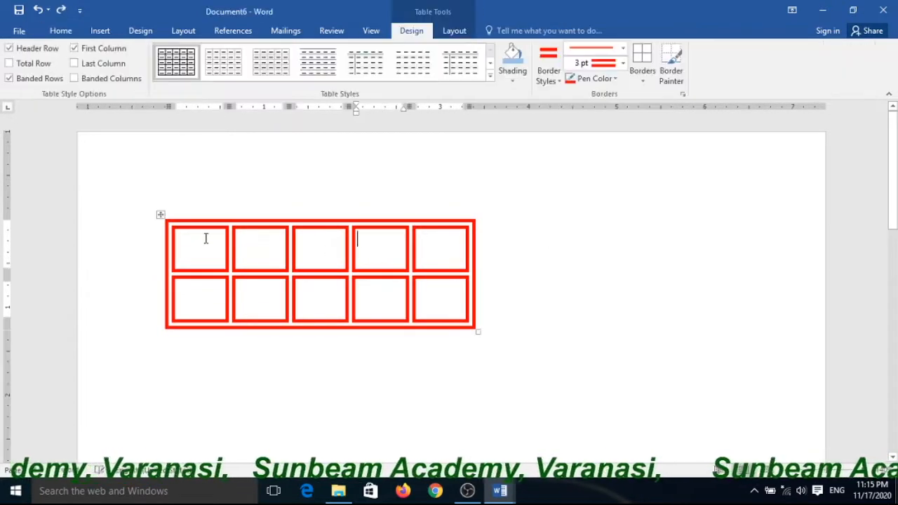
# Step: Select the whole table and shade its cells light blue, leaving the header area if it gets opened
pyautogui.click(159, 215)
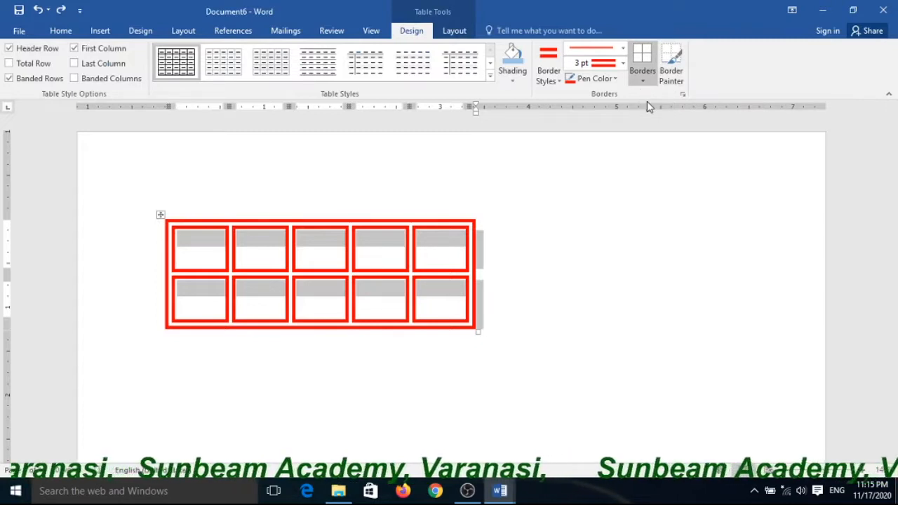
pyautogui.click(516, 85)
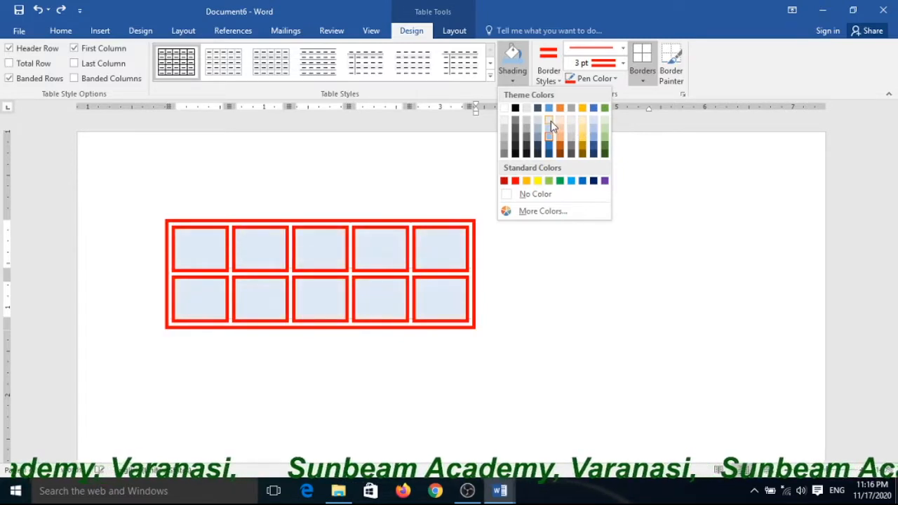
pyautogui.click(555, 176)
pyautogui.doubleClick(570, 211)
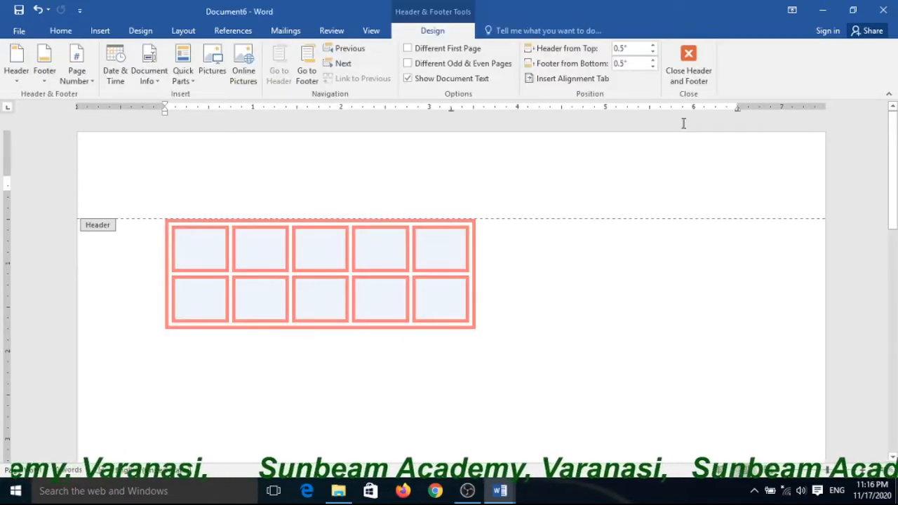
pyautogui.click(690, 75)
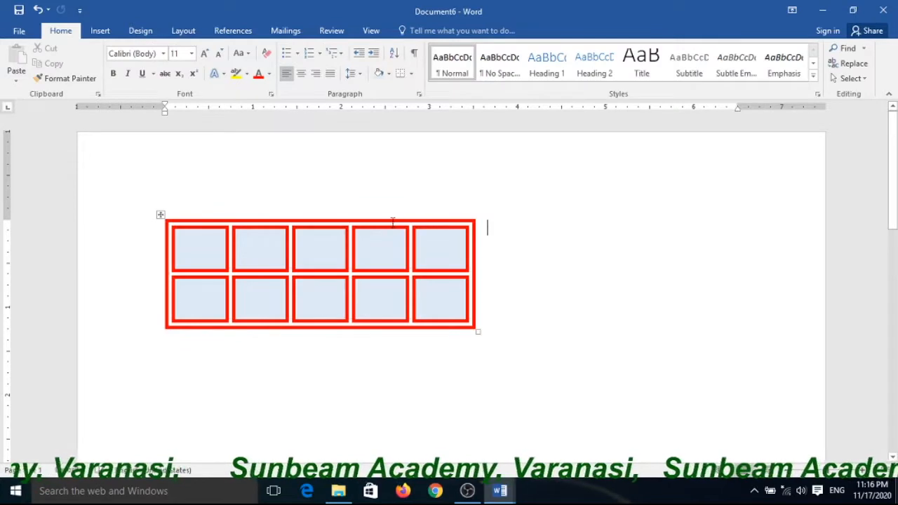
# Step: Widen the table to about 6.5 inches so that it spans the page between the margins
pyautogui.click(477, 332)
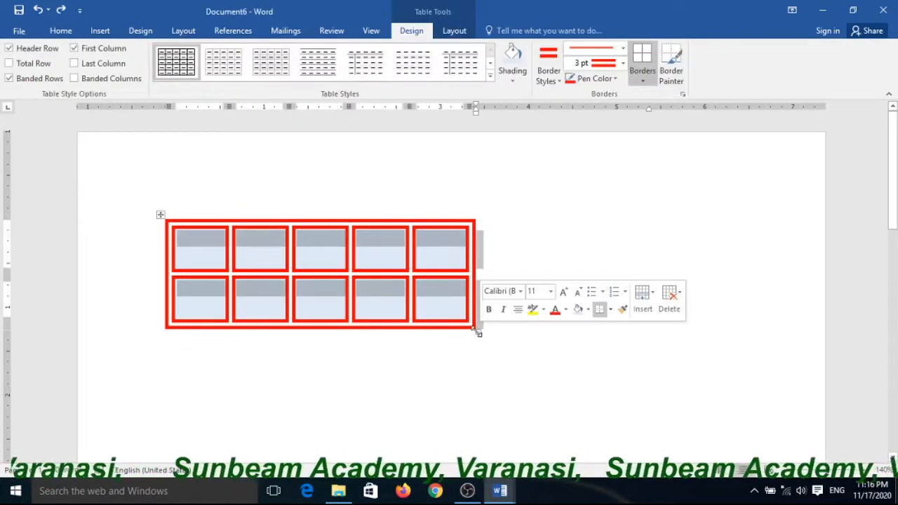
pyautogui.moveTo(477, 331); pyautogui.dragTo(748, 325)
pyautogui.doubleClick(575, 379)
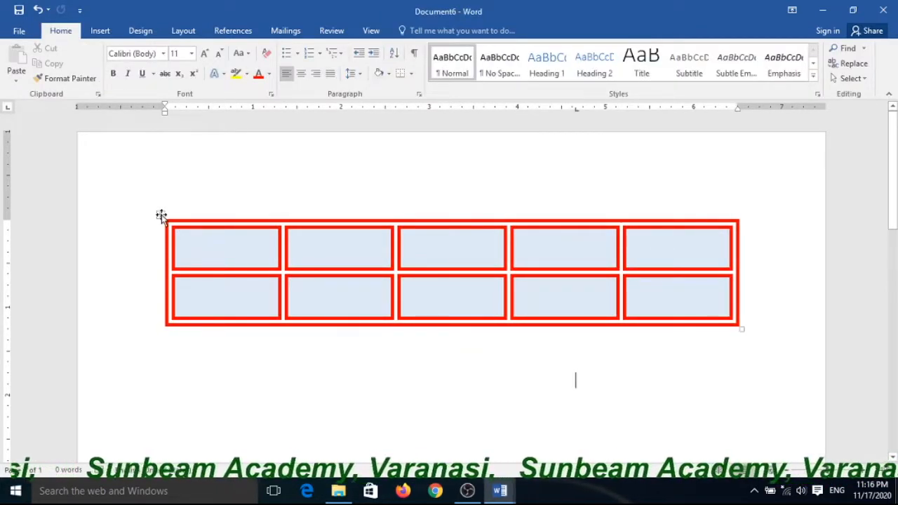
# Step: Select the whole table and apply a red 1 ½ pt double line to all its borders
pyautogui.click(184, 241)
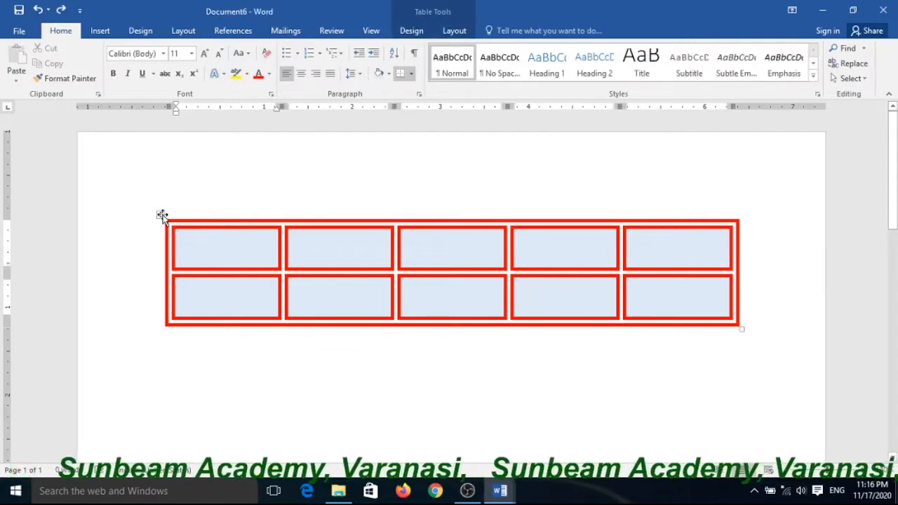
pyautogui.click(161, 214)
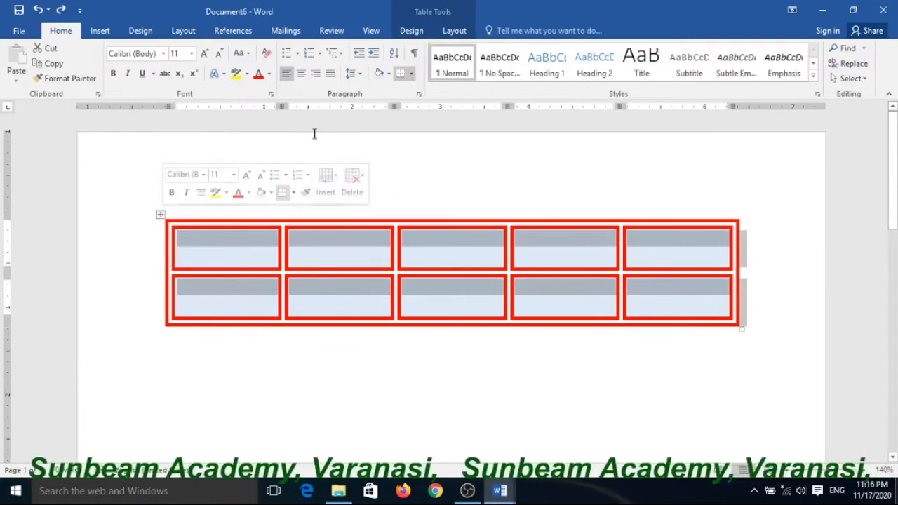
pyautogui.click(446, 32)
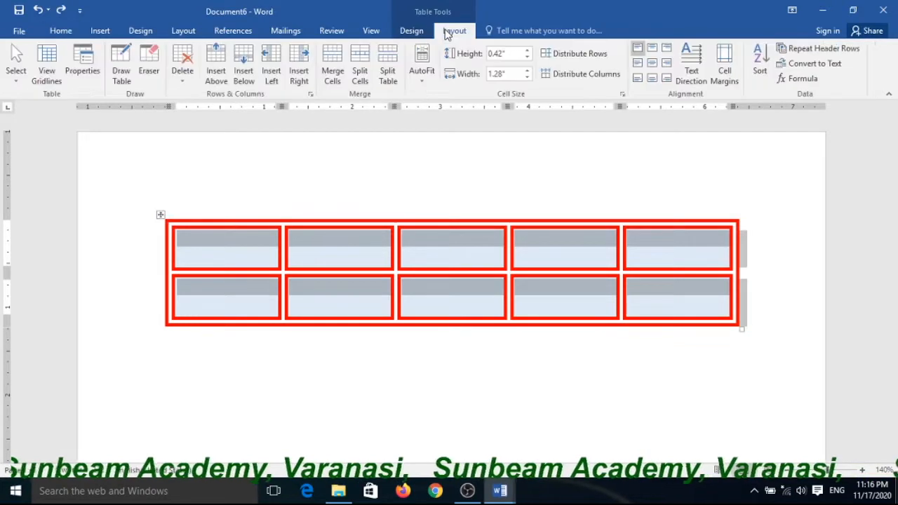
pyautogui.click(411, 31)
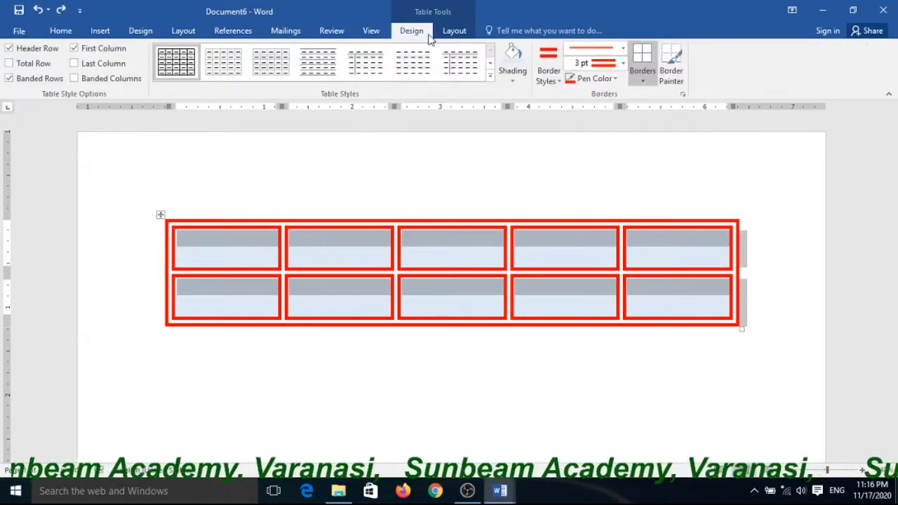
pyautogui.click(622, 63)
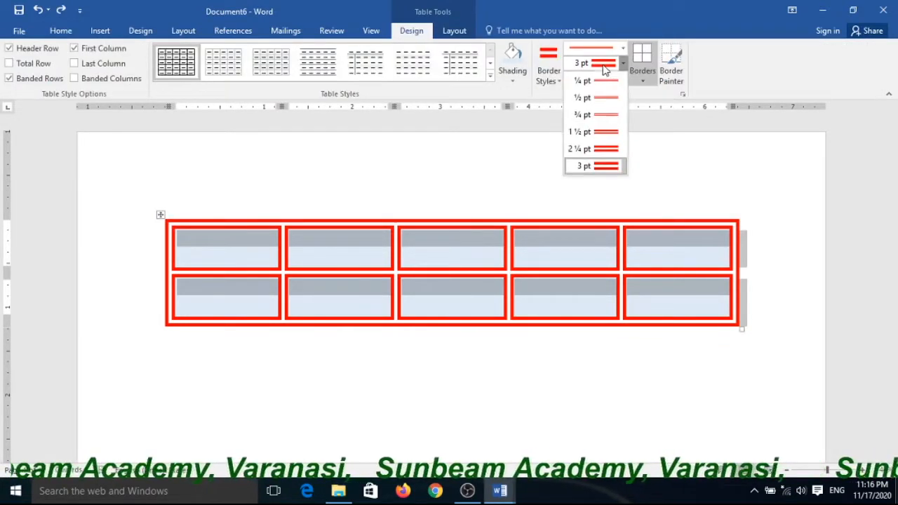
pyautogui.click(580, 132)
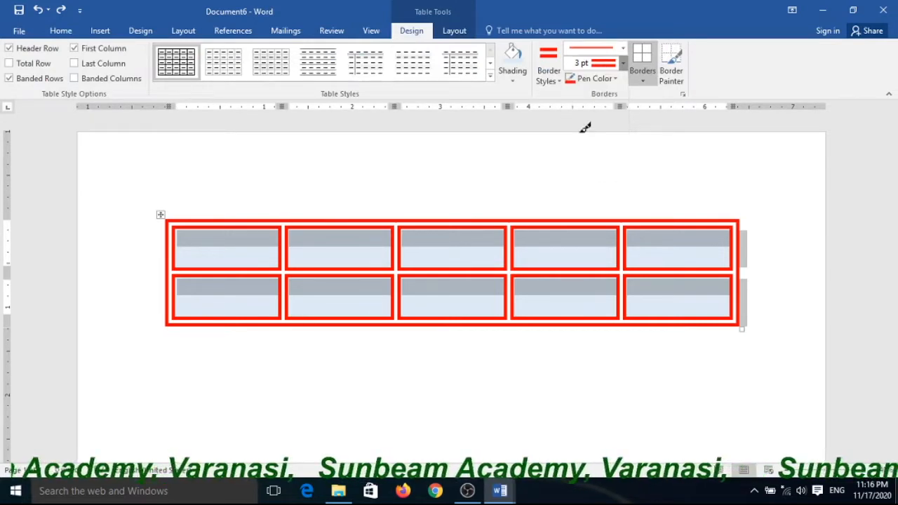
pyautogui.click(641, 75)
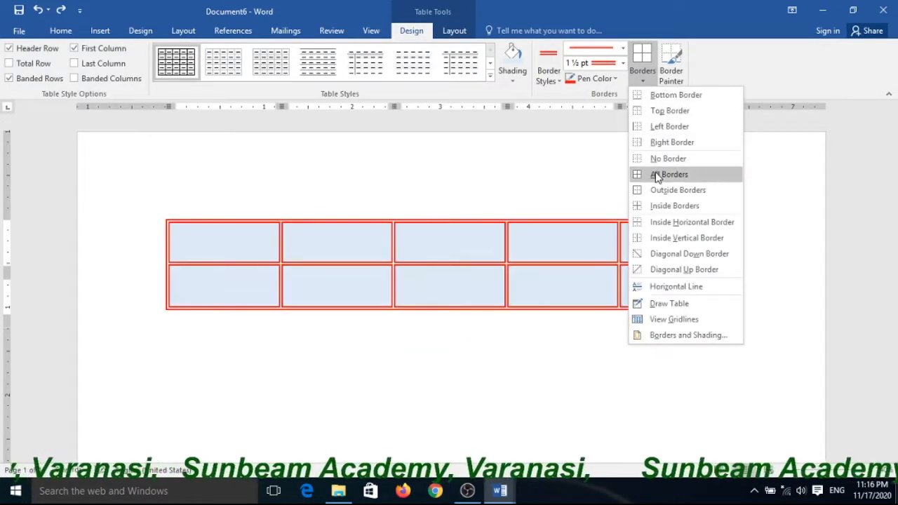
pyautogui.click(657, 178)
pyautogui.click(652, 186)
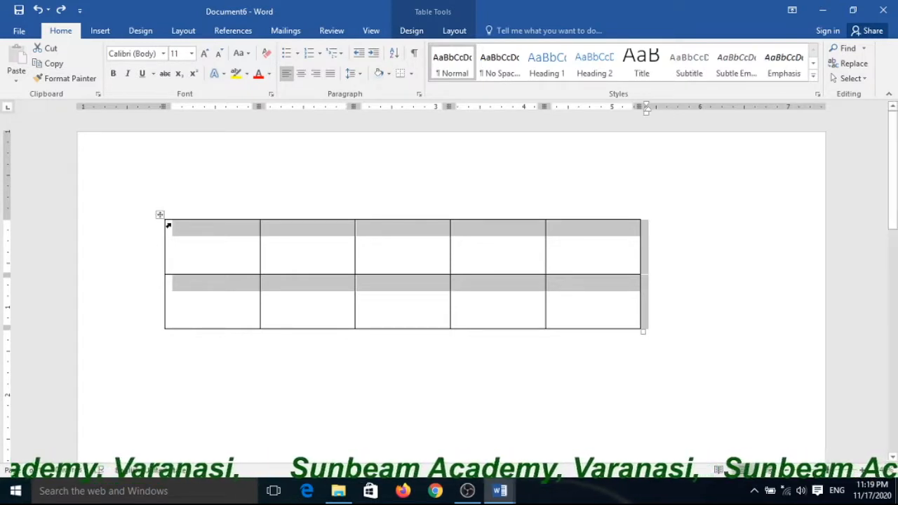
# Step: Try Blue, Accent 5, Lighter 40% shading on the whole plain black-bordered table
pyautogui.click(160, 215)
pyautogui.click(178, 229)
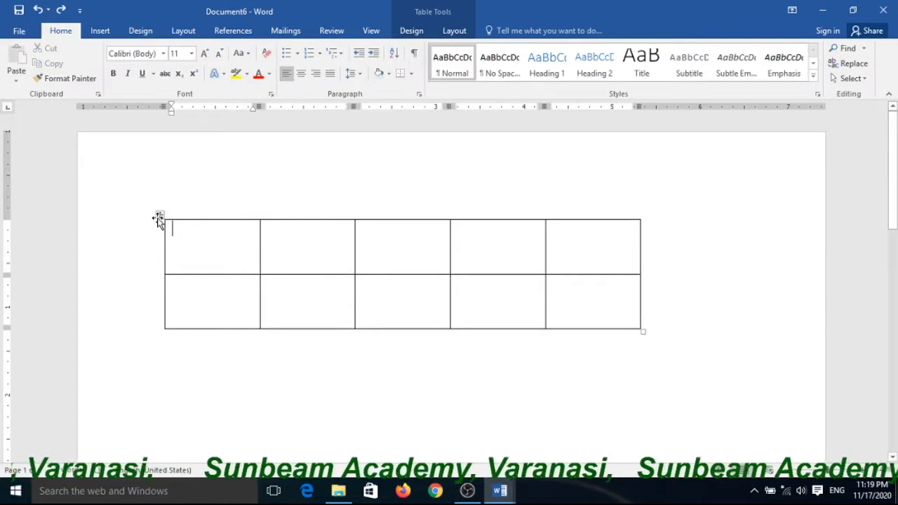
pyautogui.click(160, 215)
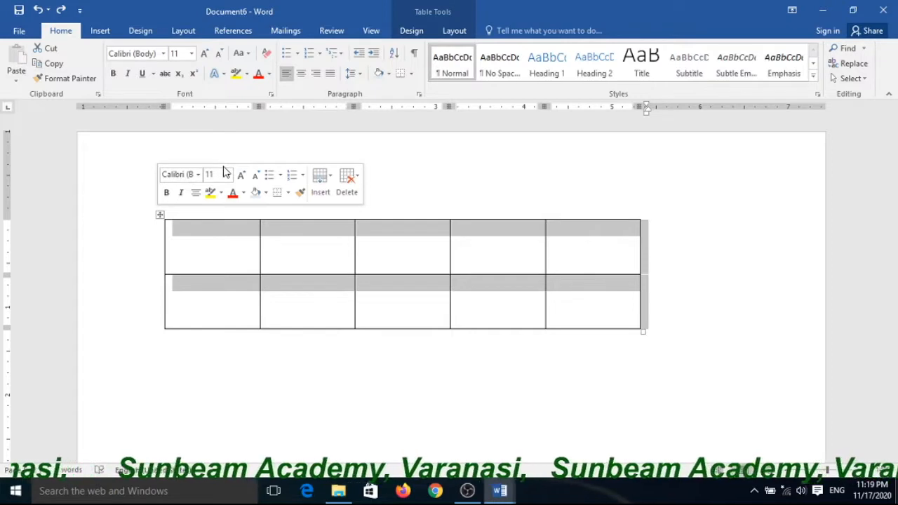
pyautogui.rightClick(211, 232)
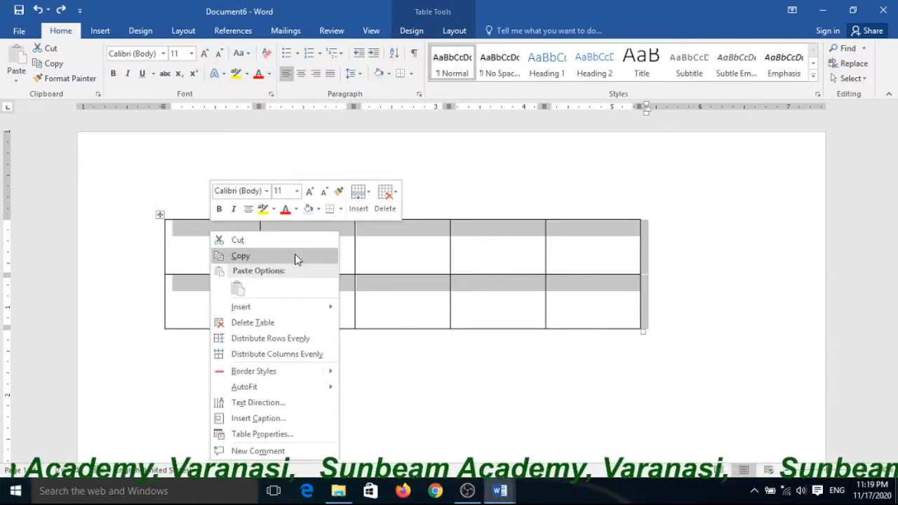
pyautogui.click(318, 209)
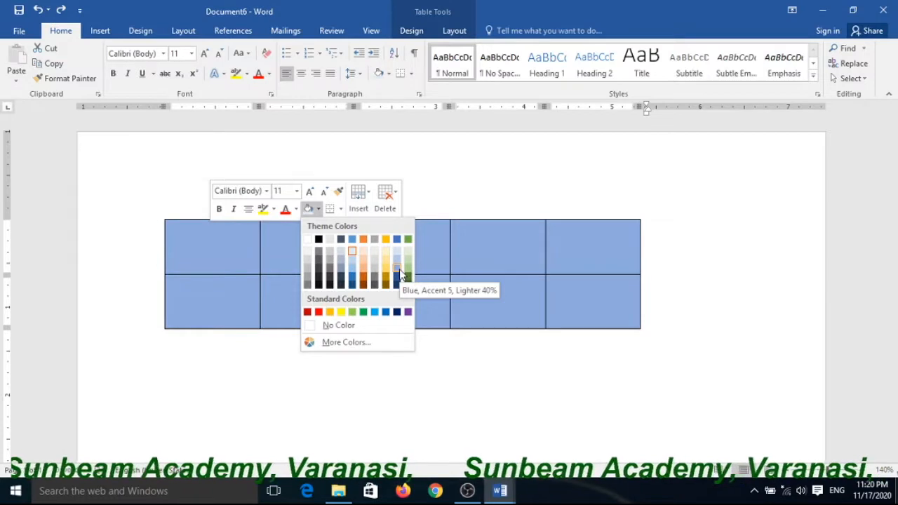
pyautogui.click(400, 273)
pyautogui.click(447, 236)
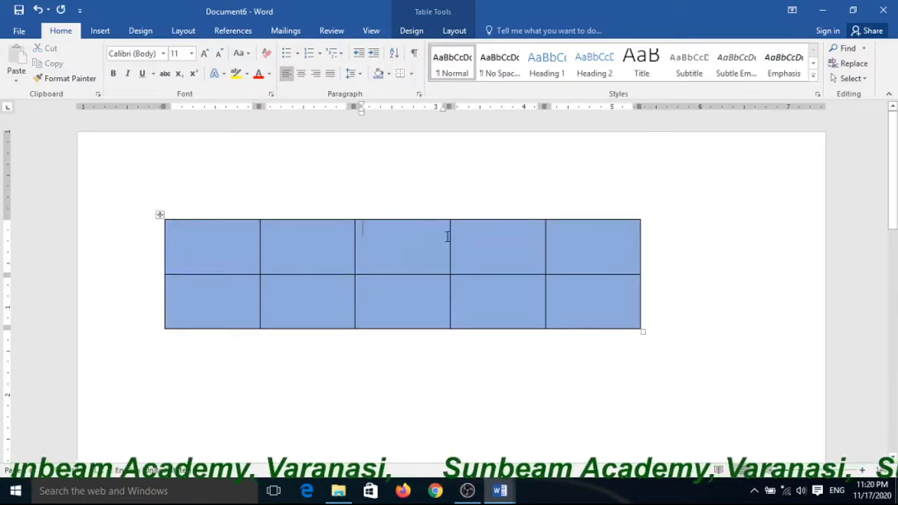
pyautogui.click(475, 180)
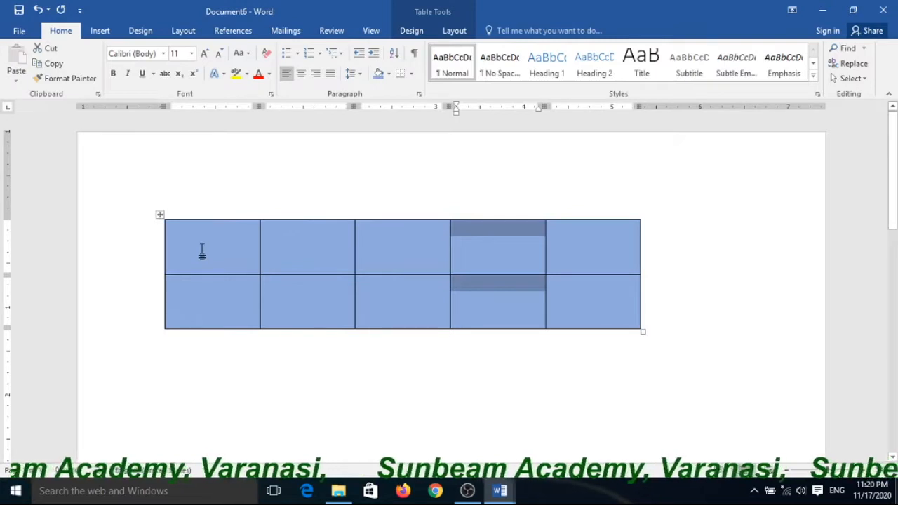
pyautogui.hotkey('ctrl', 'z')
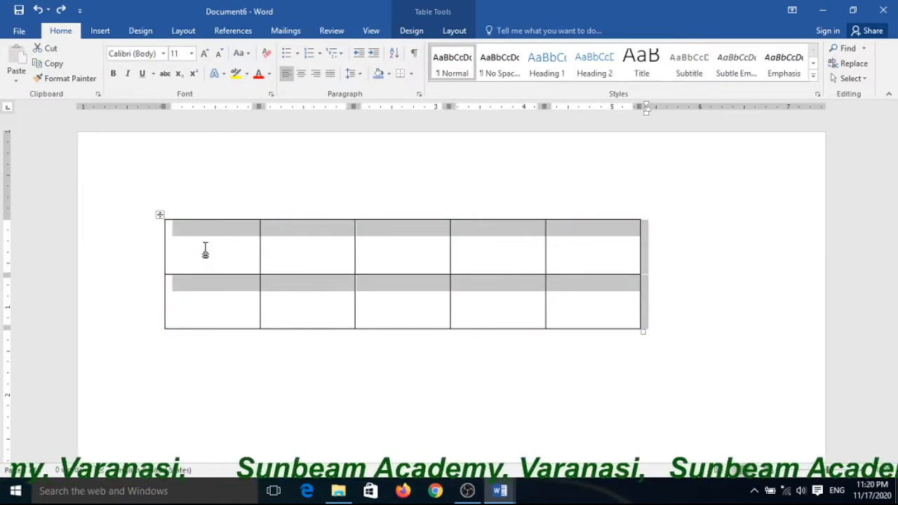
# Step: Shade all cells of the table with Blue, Accent 1, Darker 25%, and deselect the table
pyautogui.click(411, 31)
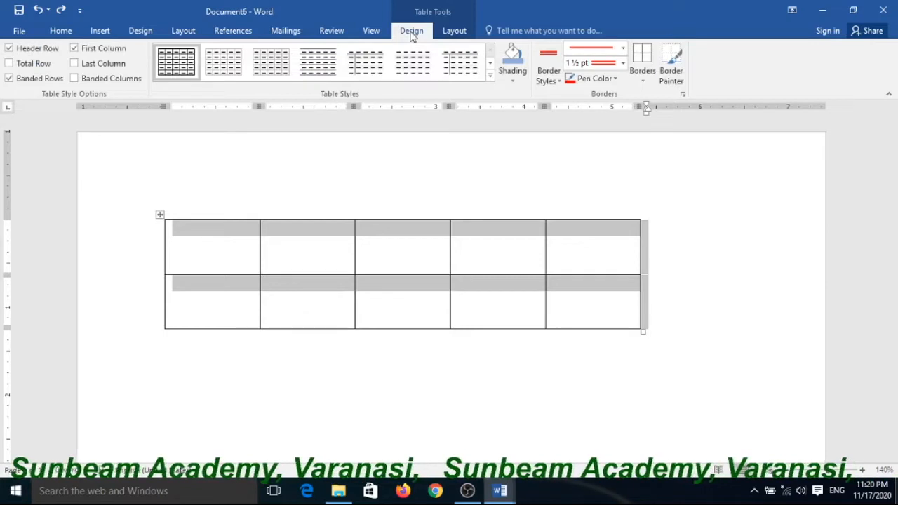
pyautogui.click(512, 82)
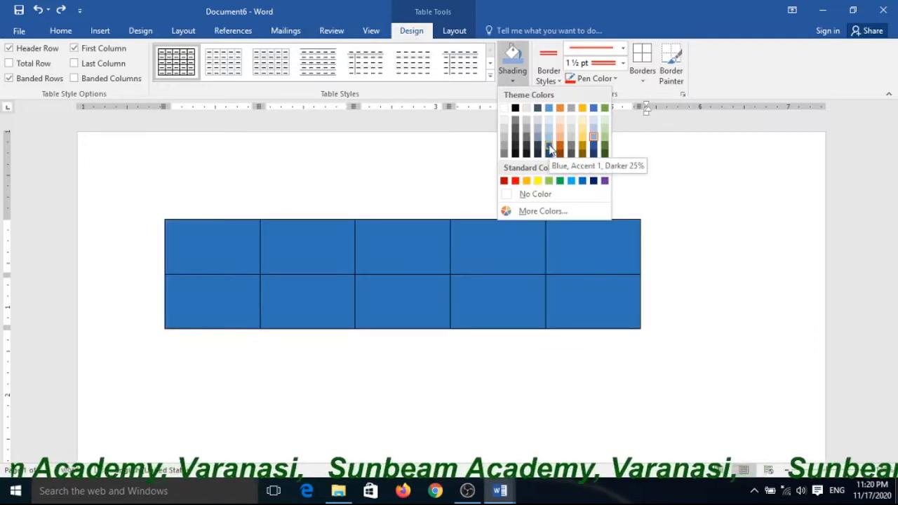
pyautogui.click(549, 146)
pyautogui.click(549, 143)
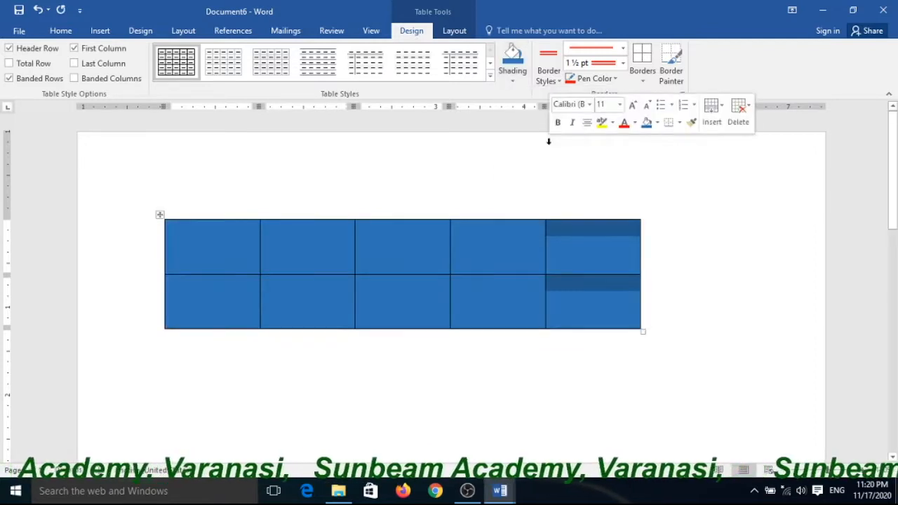
pyautogui.click(471, 172)
pyautogui.click(324, 186)
pyautogui.click(233, 266)
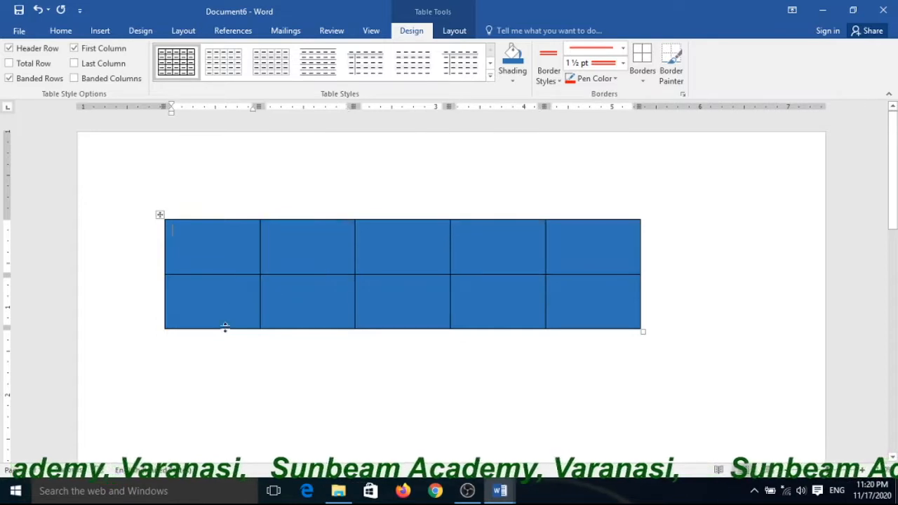
pyautogui.click(225, 361)
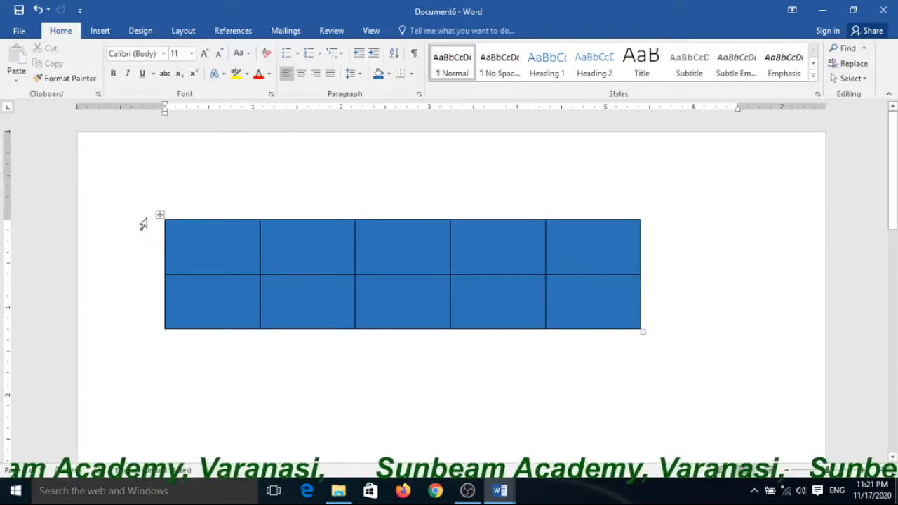
# Step: Shade the whole table with a custom golden yellow, RGB 236, 206, 78
pyautogui.click(159, 214)
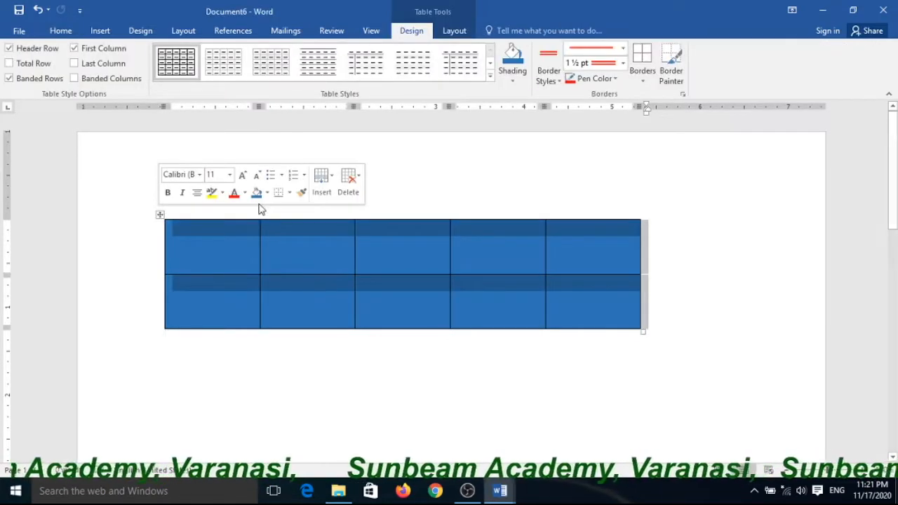
pyautogui.click(266, 193)
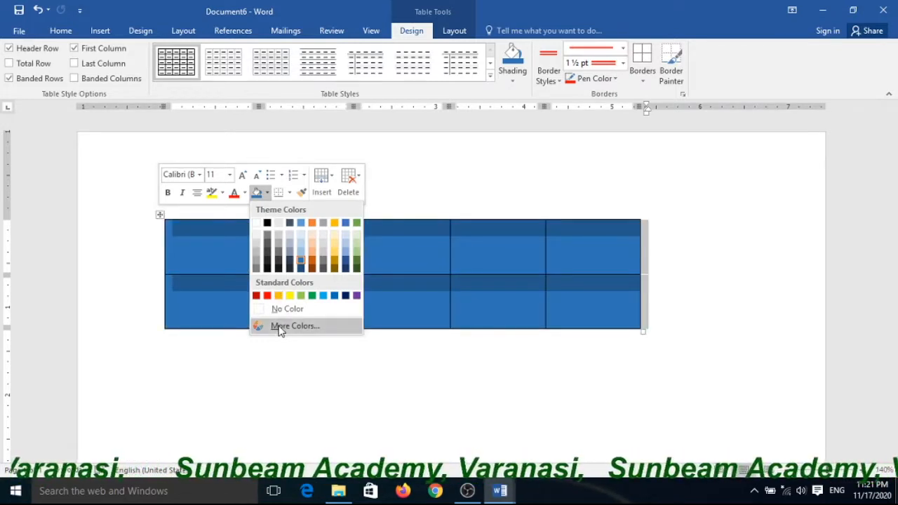
pyautogui.click(295, 326)
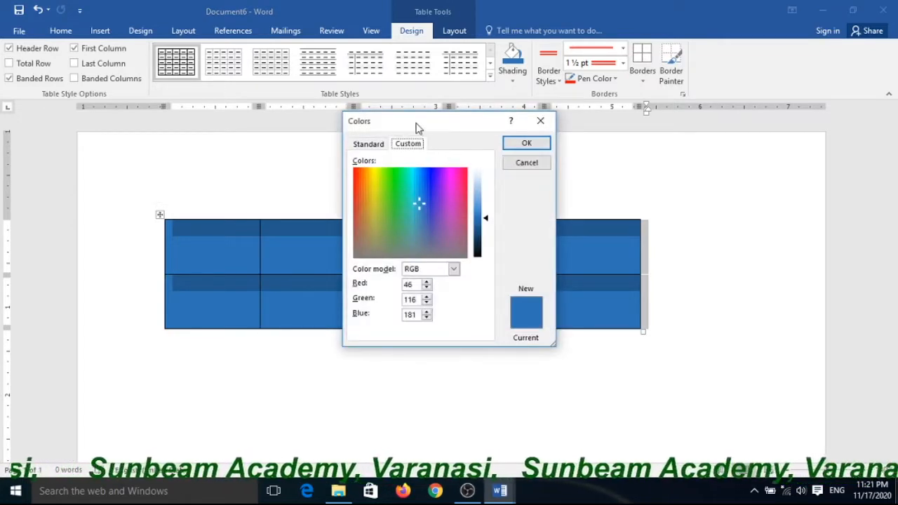
pyautogui.click(369, 144)
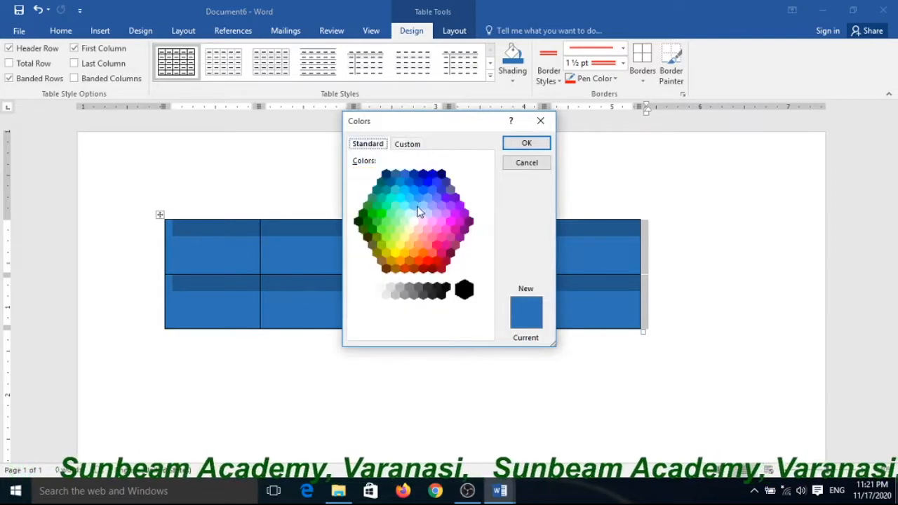
pyautogui.click(405, 146)
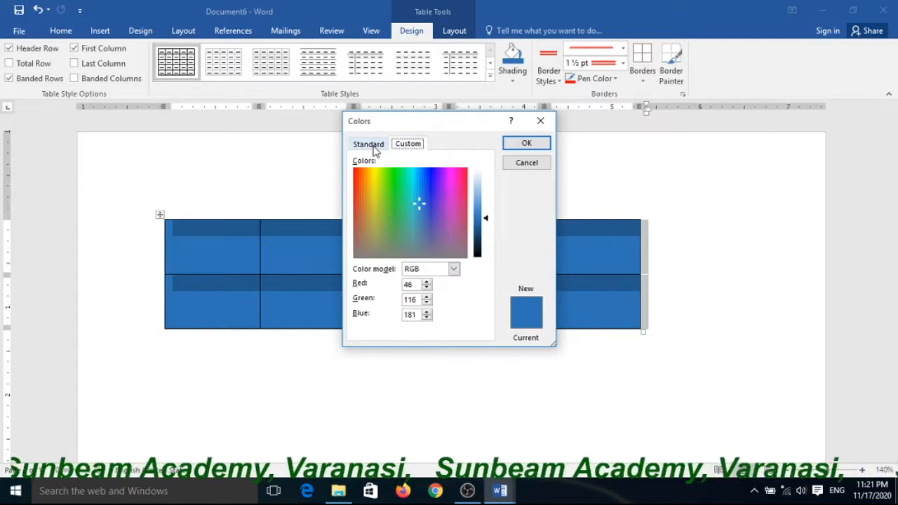
pyautogui.moveTo(416, 202); pyautogui.dragTo(383, 186)
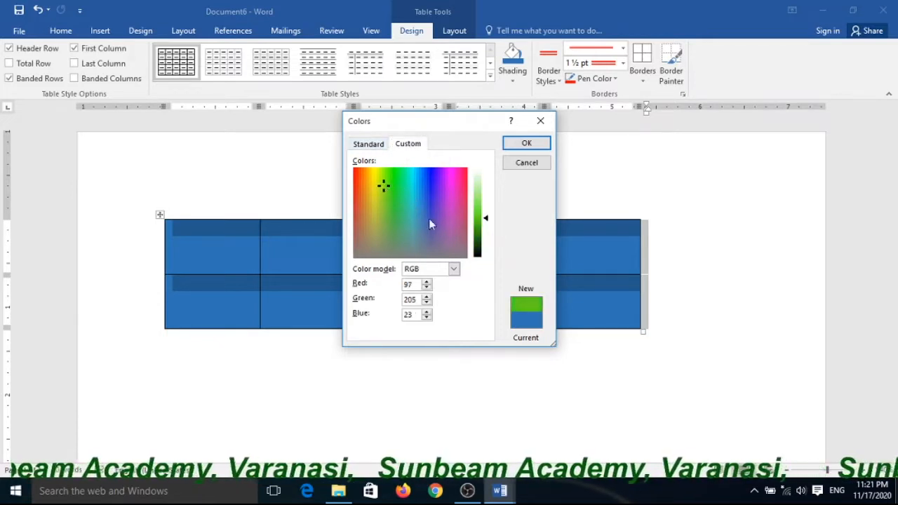
pyautogui.moveTo(488, 223); pyautogui.dragTo(481, 201)
pyautogui.click(369, 190)
pyautogui.press('Return')
# Step: Shade the table's third column with a bright green from the standard color palette
pyautogui.click(368, 217)
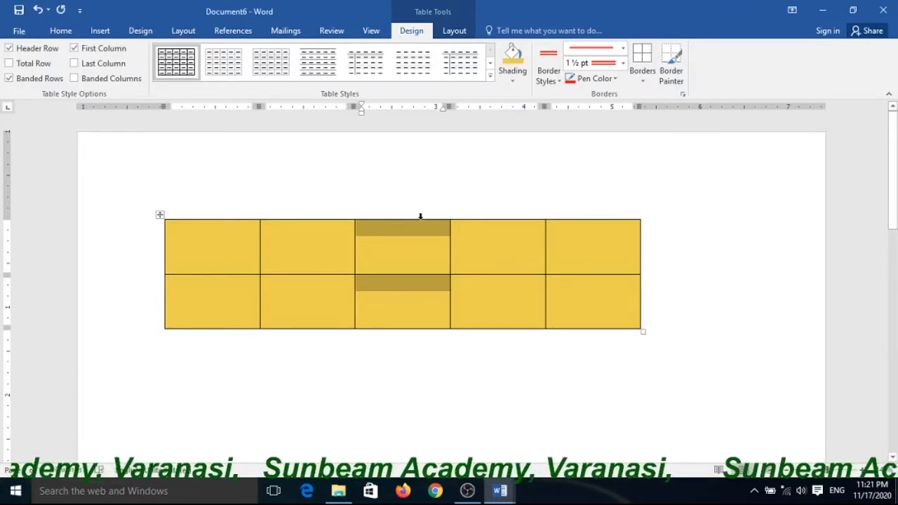
pyautogui.click(512, 80)
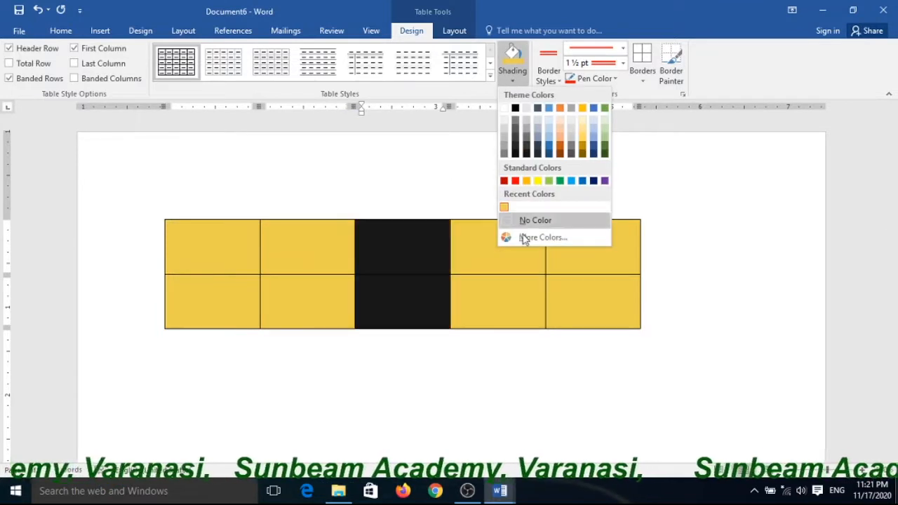
pyautogui.click(540, 238)
pyautogui.click(368, 144)
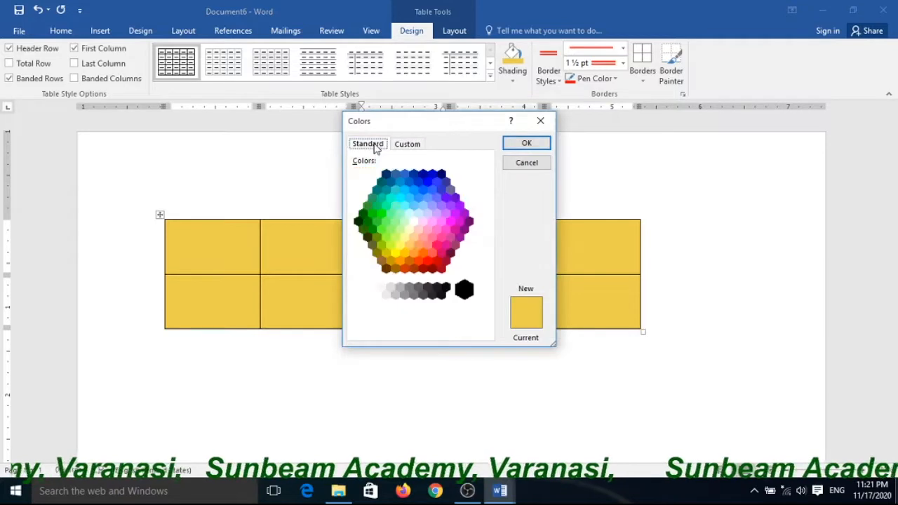
pyautogui.click(380, 215)
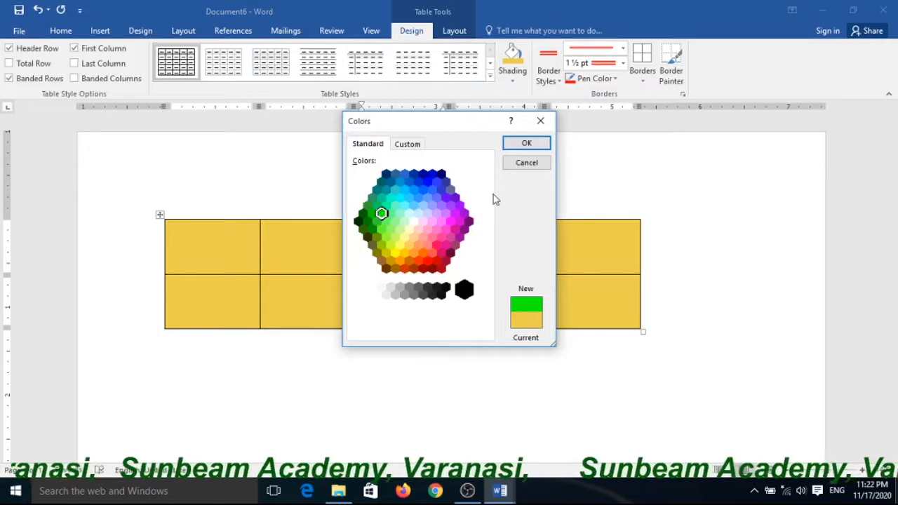
pyautogui.click(526, 144)
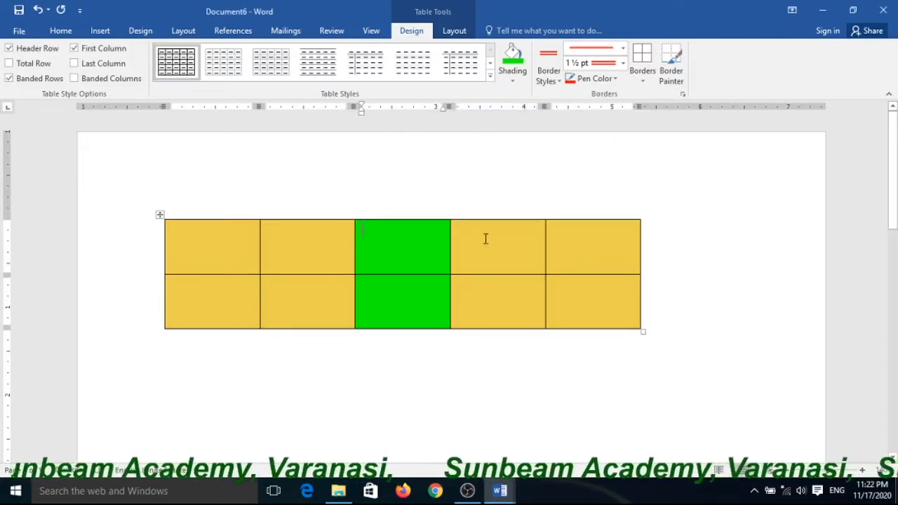
# Step: Shade the table's fifth column with a custom pink, RGB 236, 78, 225, and deselect it
pyautogui.moveTo(561, 238); pyautogui.dragTo(576, 298)
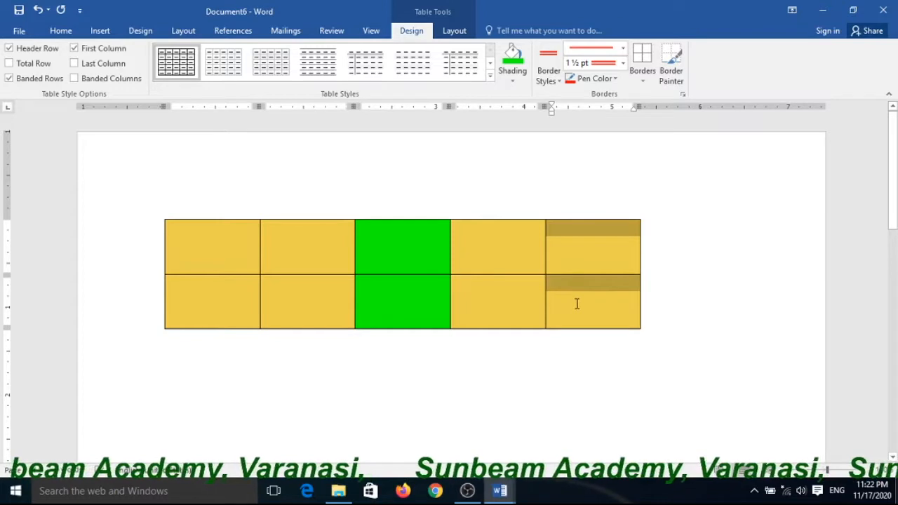
pyautogui.click(513, 81)
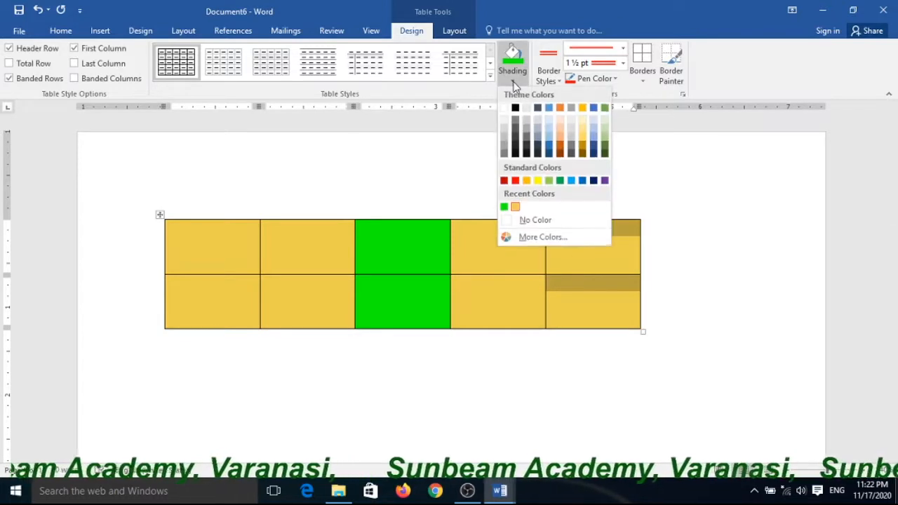
pyautogui.click(539, 237)
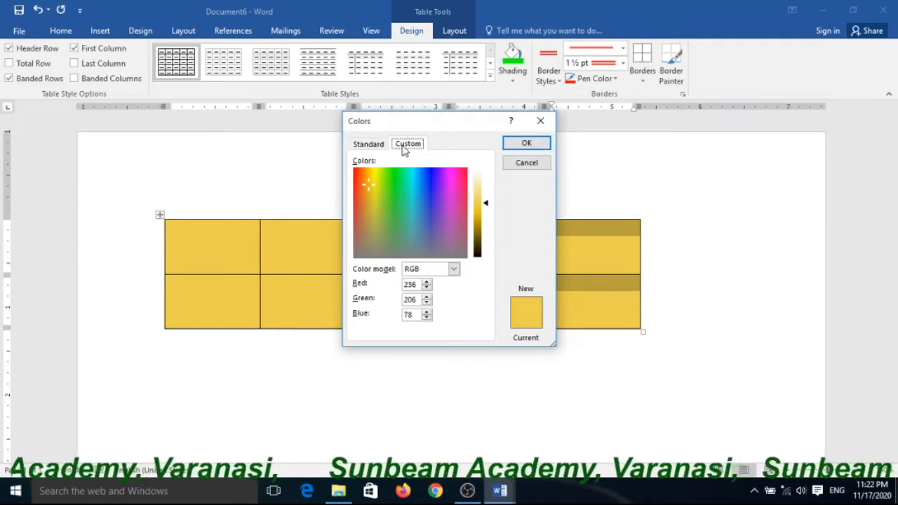
pyautogui.moveTo(368, 184); pyautogui.dragTo(449, 185)
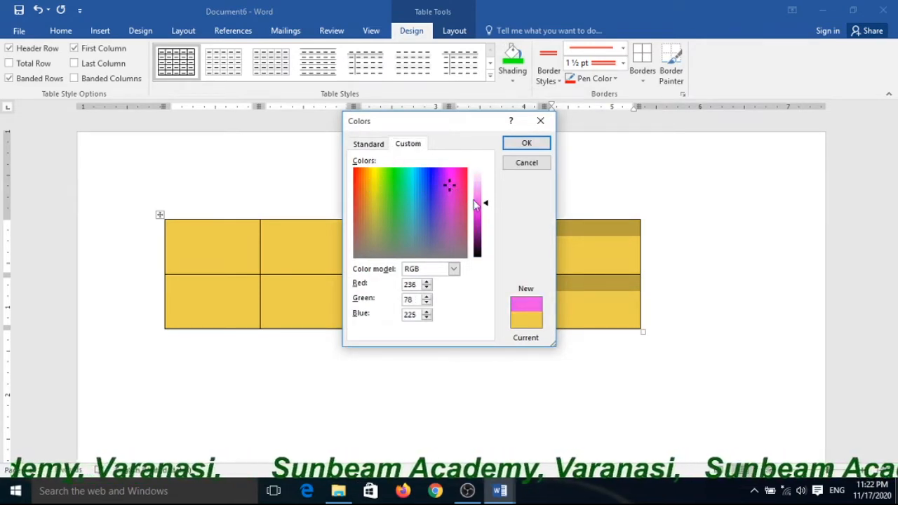
pyautogui.press('Return')
pyautogui.click(579, 232)
pyautogui.click(667, 232)
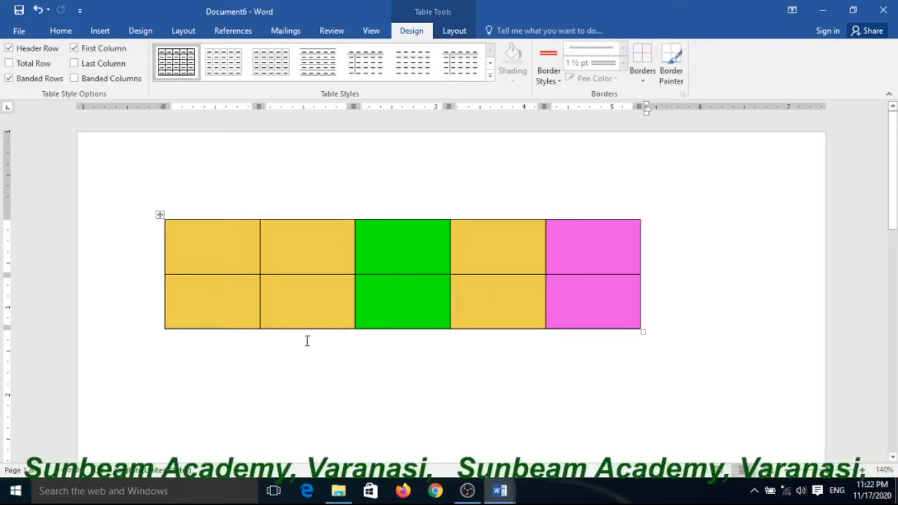
# Step: Shade the table's first column with a sky blue from the standard color palette, and place the cursor below the table
pyautogui.moveTo(223, 250); pyautogui.dragTo(227, 309)
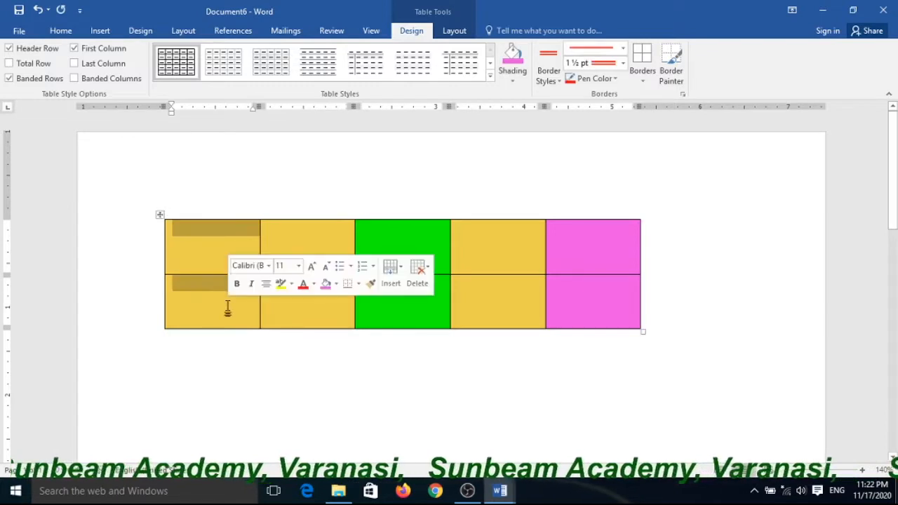
pyautogui.click(336, 284)
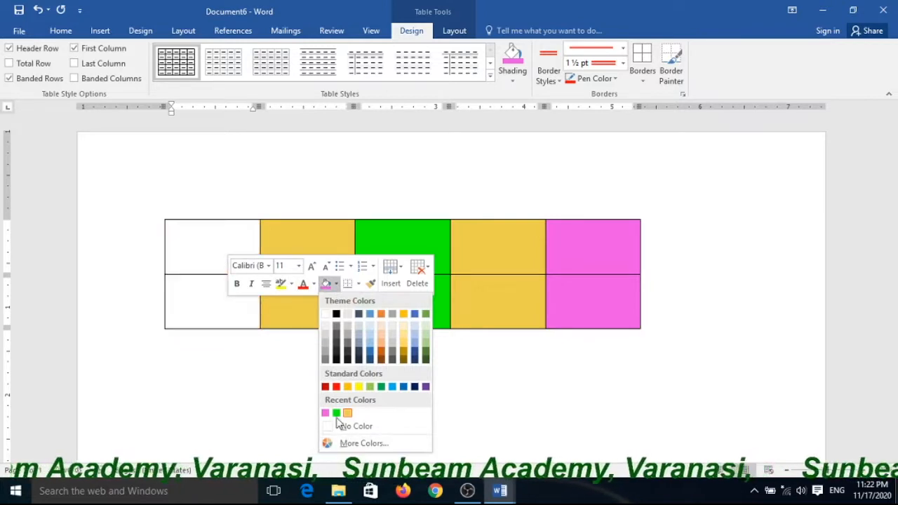
pyautogui.click(350, 445)
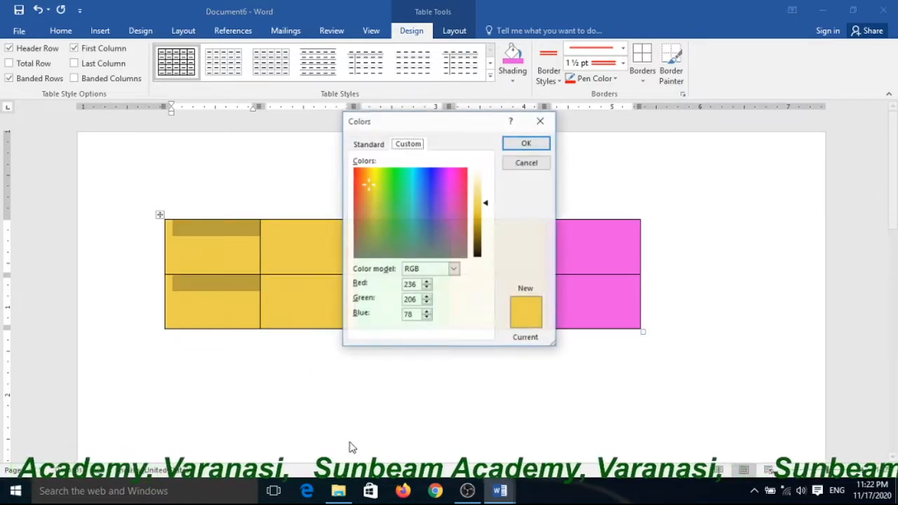
pyautogui.click(372, 146)
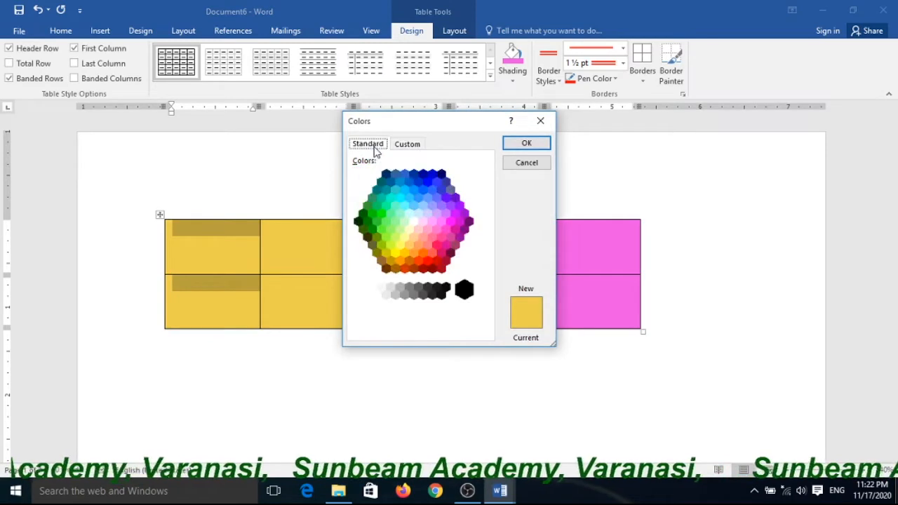
pyautogui.click(406, 190)
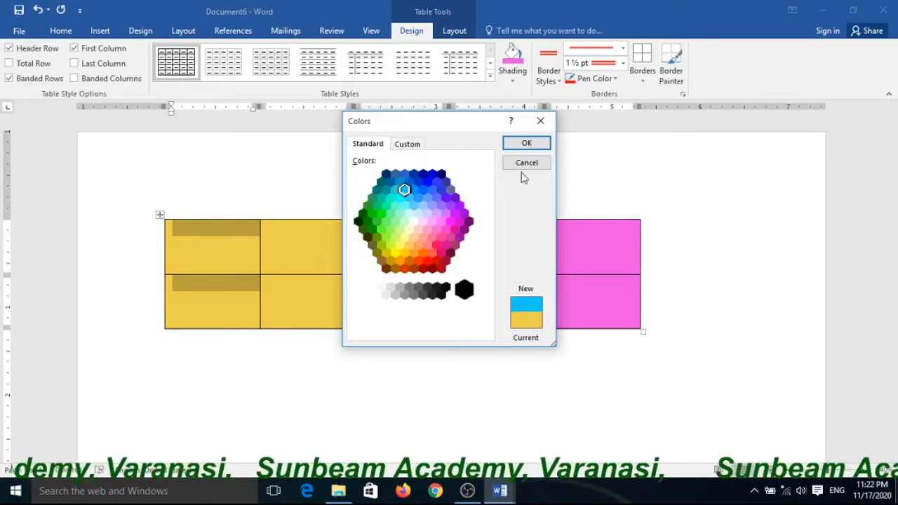
pyautogui.click(526, 143)
pyautogui.click(321, 203)
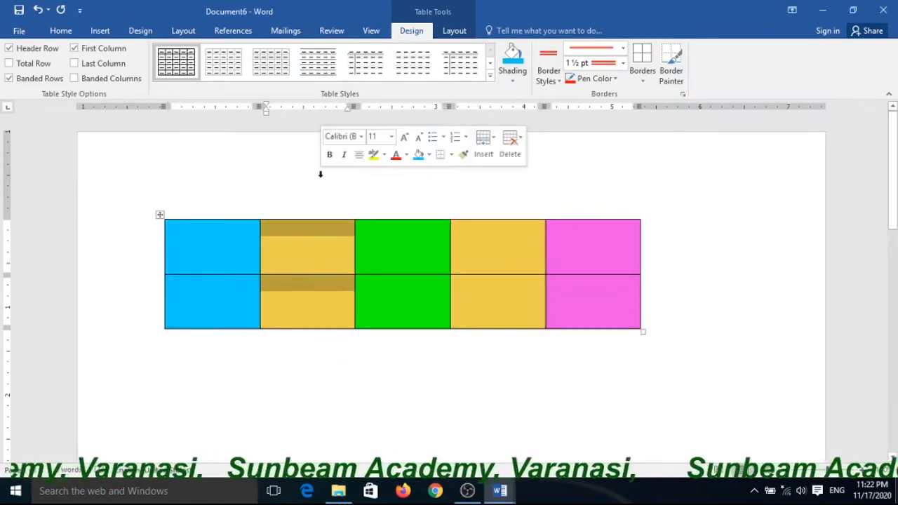
pyautogui.click(221, 203)
pyautogui.click(414, 362)
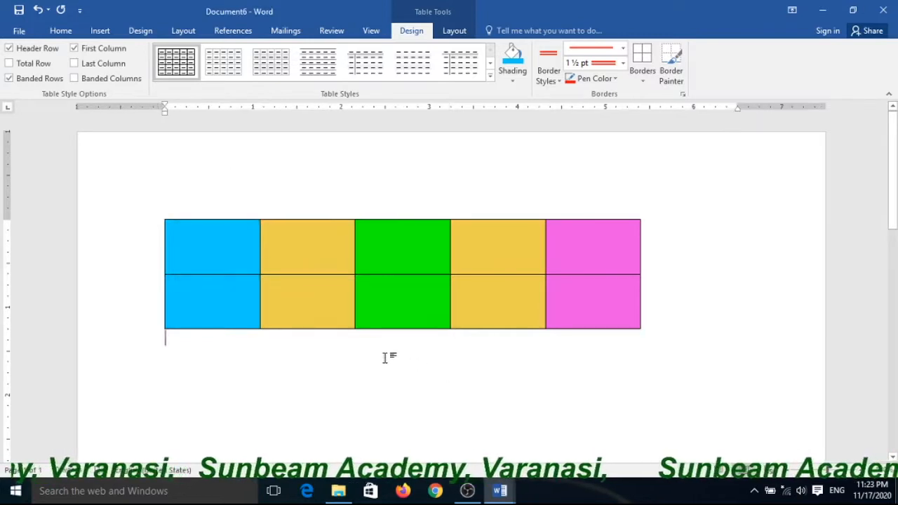
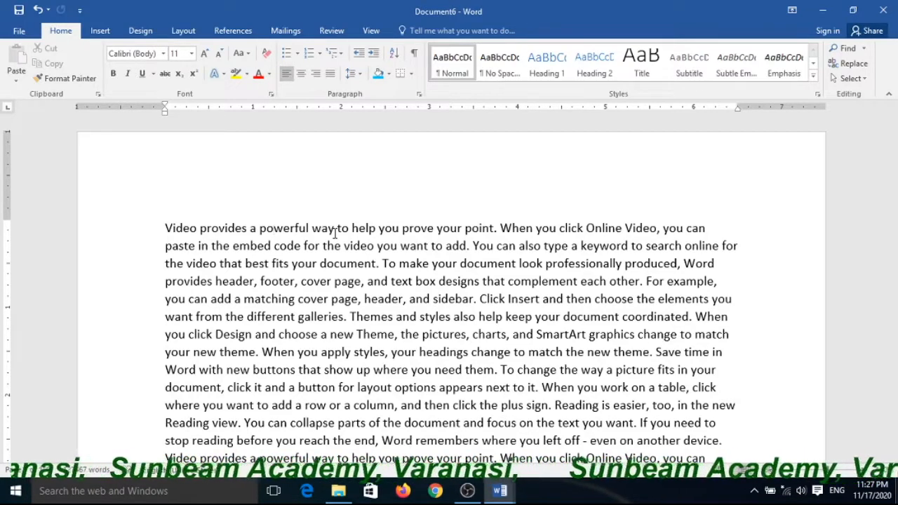
# Step: Lay out all of the document's text in two columns and look over the result
pyautogui.hotkey('ctrl', 'a')
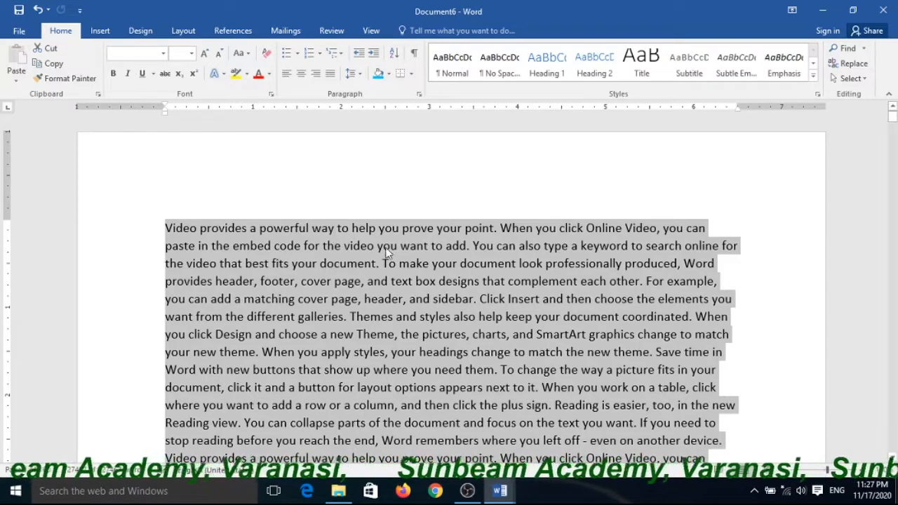
pyautogui.click(180, 33)
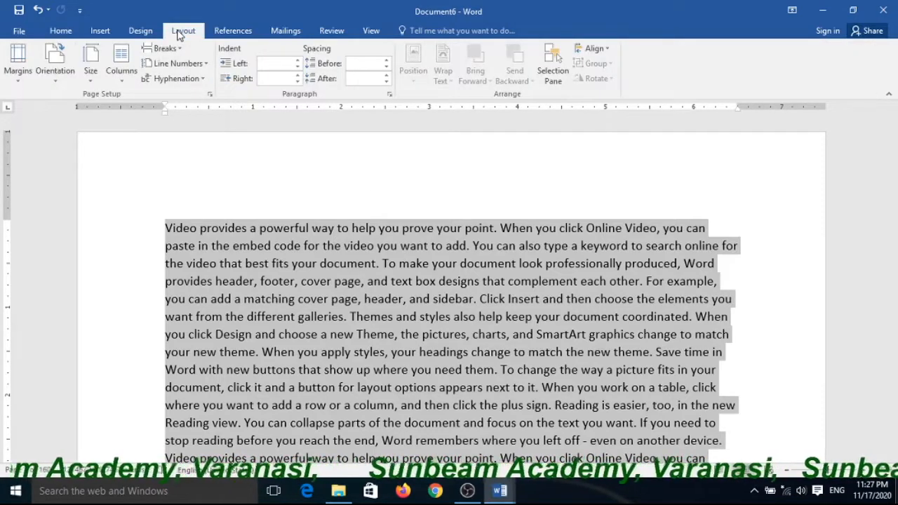
pyautogui.click(124, 84)
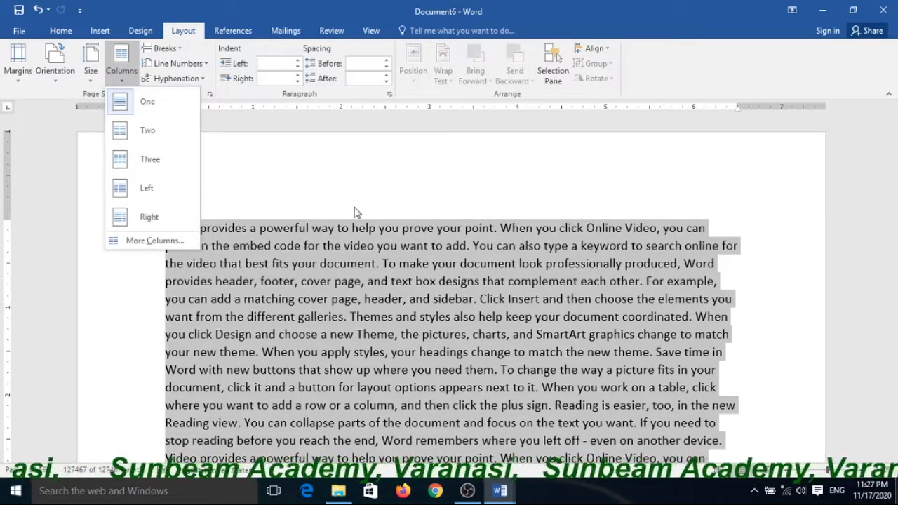
pyautogui.click(131, 133)
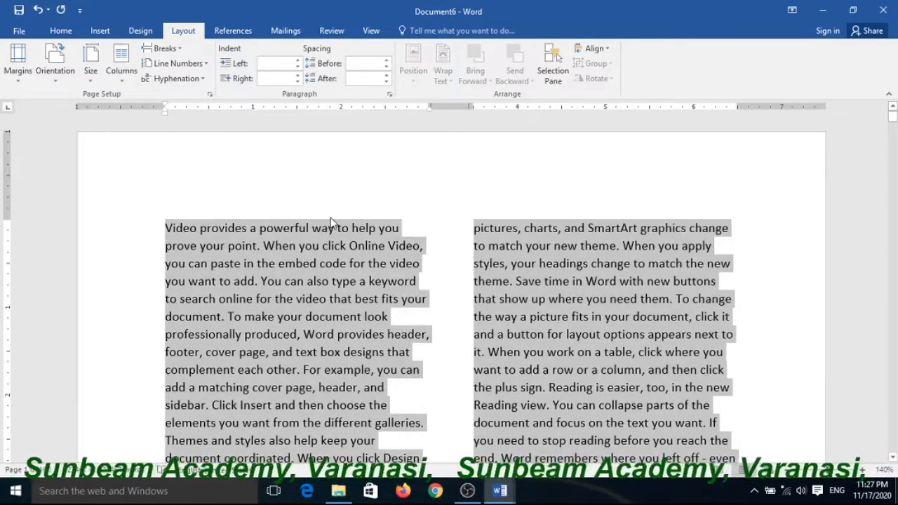
pyautogui.scroll(-3, 480, 267)
pyautogui.scroll(-4, 490, 275)
pyautogui.scroll(5, 493, 277)
pyautogui.scroll(5, 493, 277)
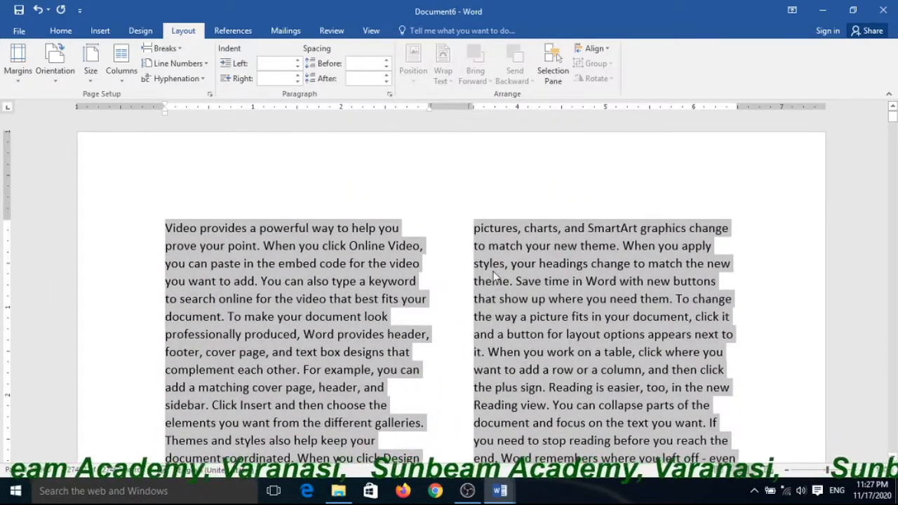
# Step: Justify all of the two-column text and check the alignment down the page
pyautogui.click(61, 32)
pyautogui.click(300, 219)
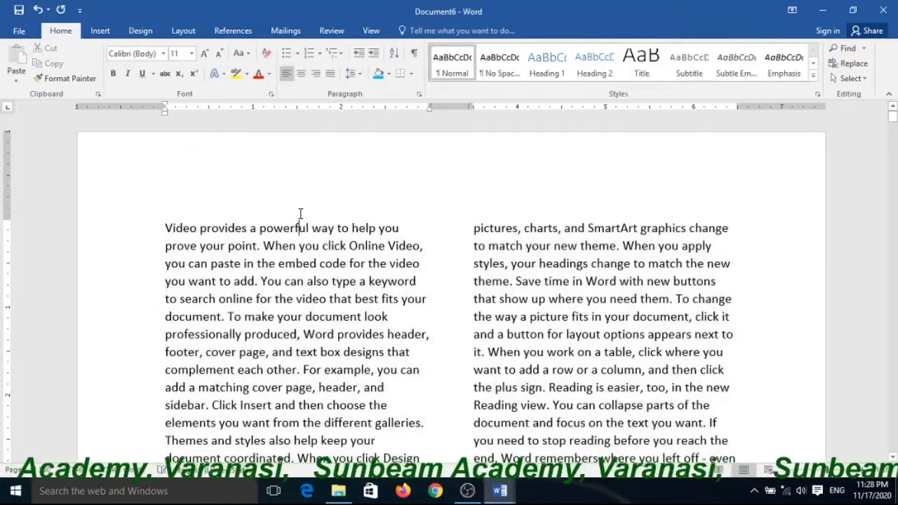
pyautogui.hotkey('ctrl', 'a')
pyautogui.click(330, 73)
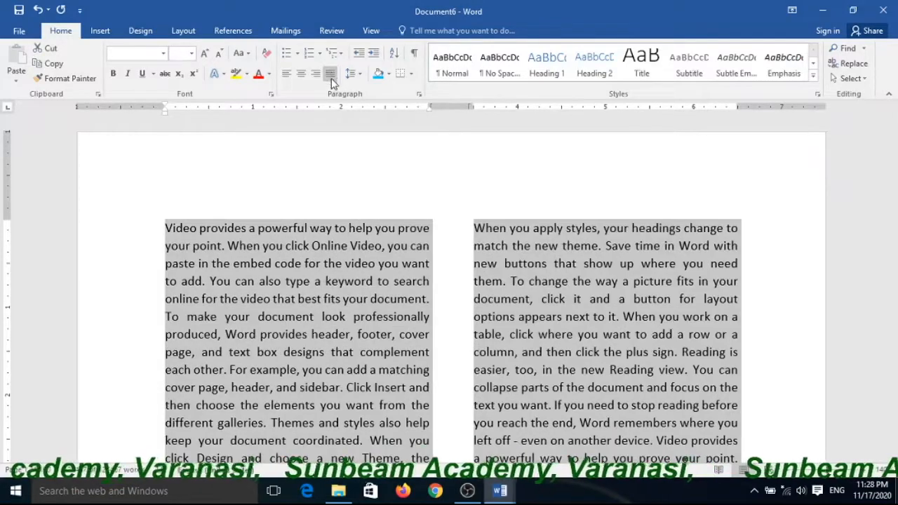
pyautogui.click(435, 193)
pyautogui.scroll(-2, 439, 227)
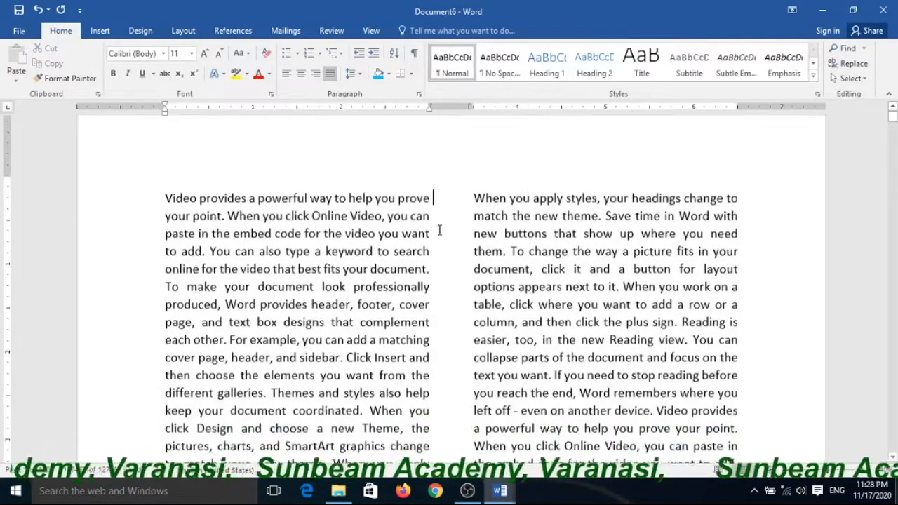
pyautogui.scroll(-4, 443, 235)
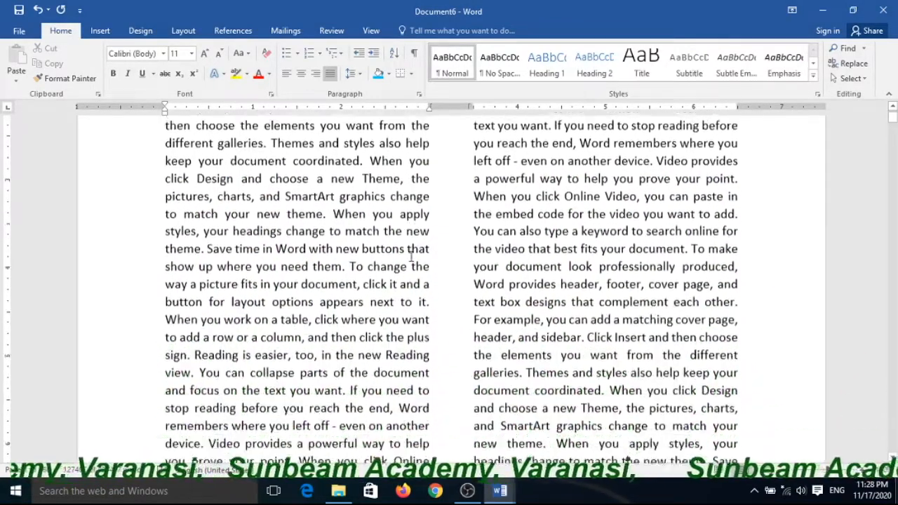
pyautogui.scroll(6, 413, 260)
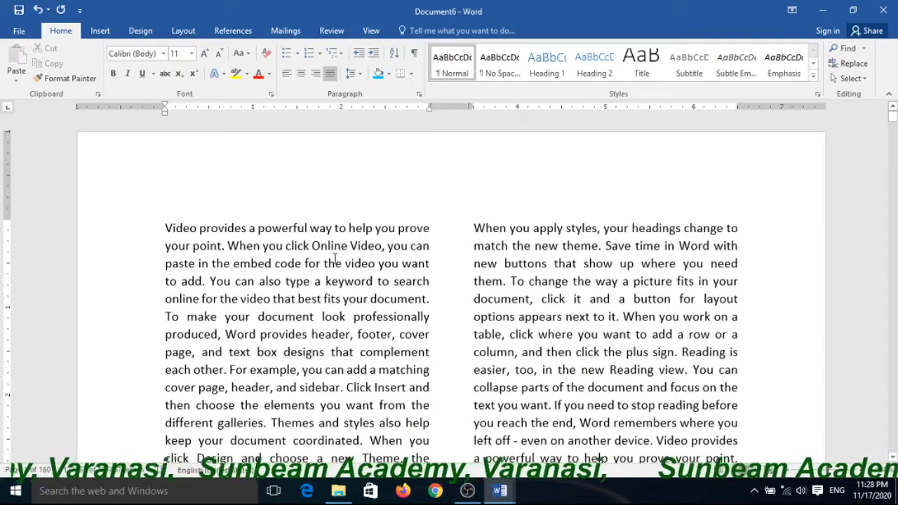
# Step: Lay out all of the document's text in three columns
pyautogui.hotkey('ctrl', 'a')
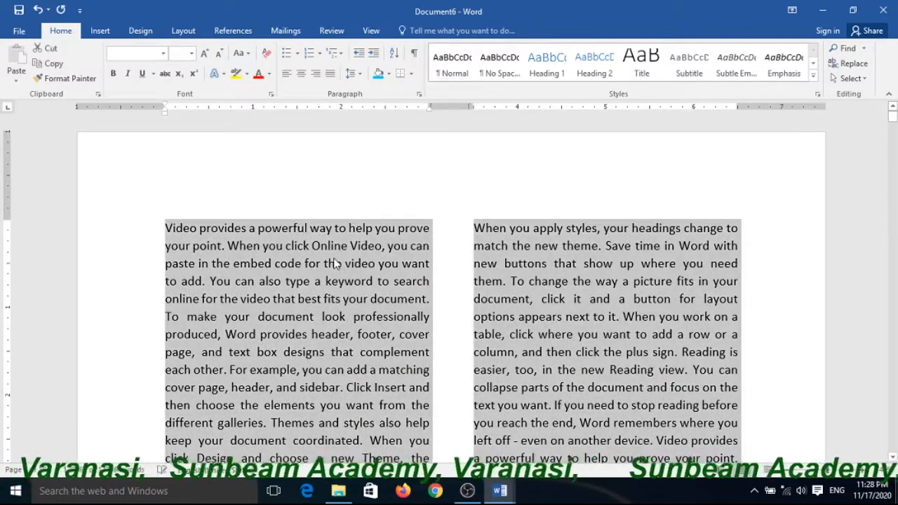
pyautogui.click(183, 30)
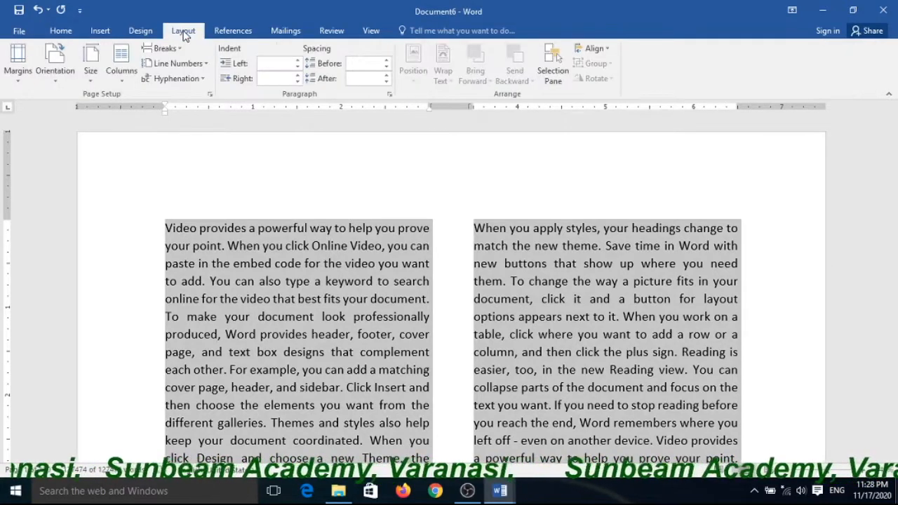
pyautogui.click(122, 83)
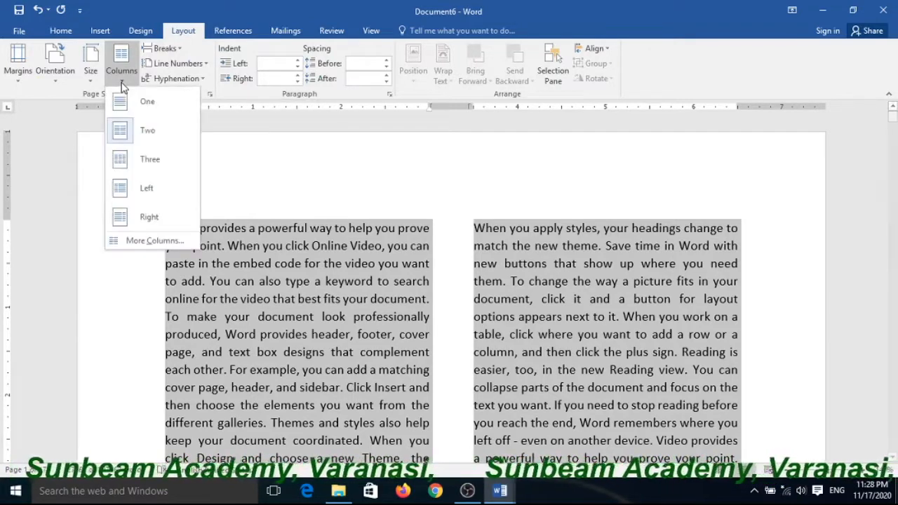
pyautogui.click(128, 164)
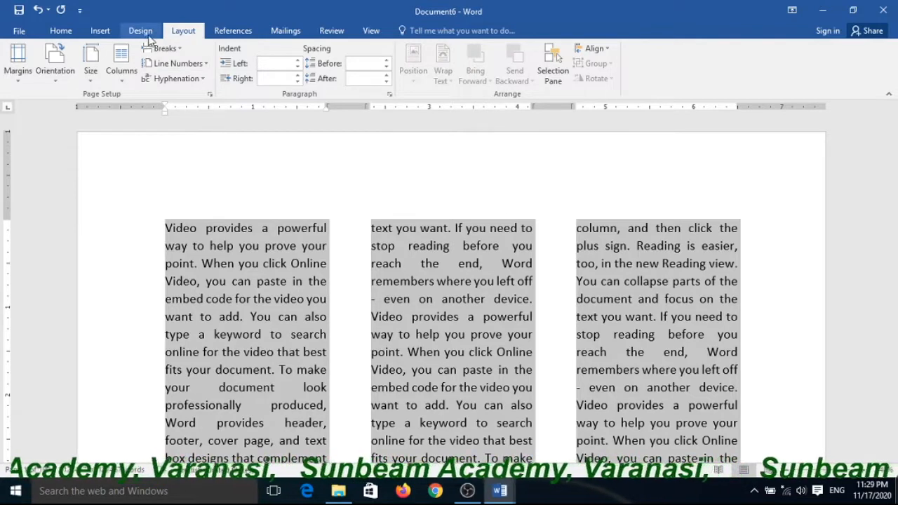
# Step: Switch the three-column text to a single column and undo that change
pyautogui.click(123, 76)
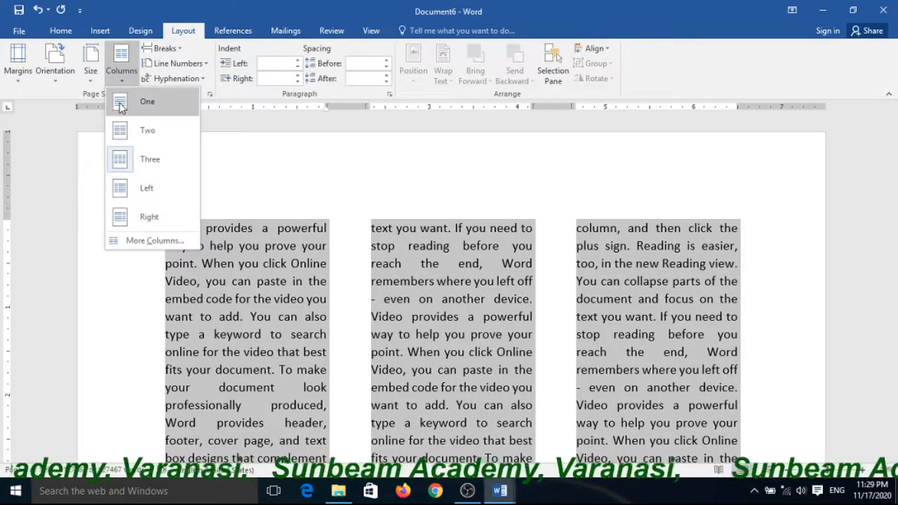
pyautogui.click(121, 103)
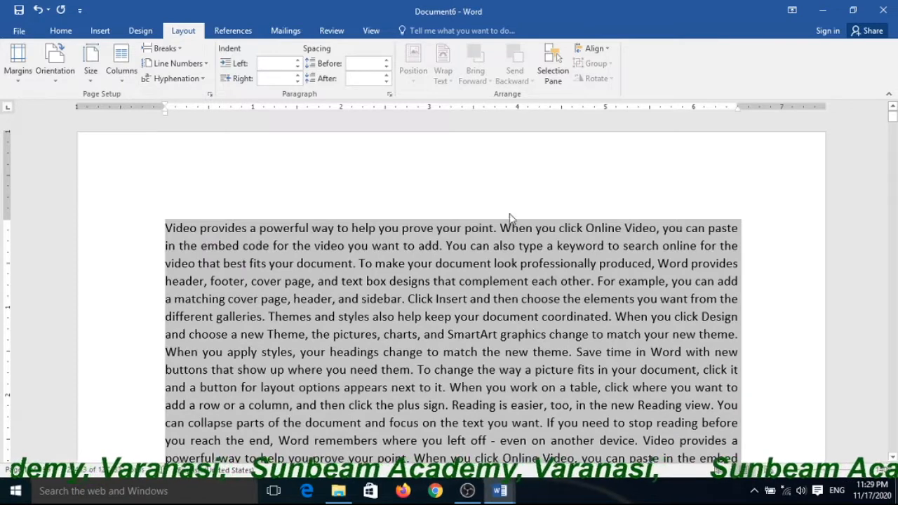
pyautogui.click(653, 205)
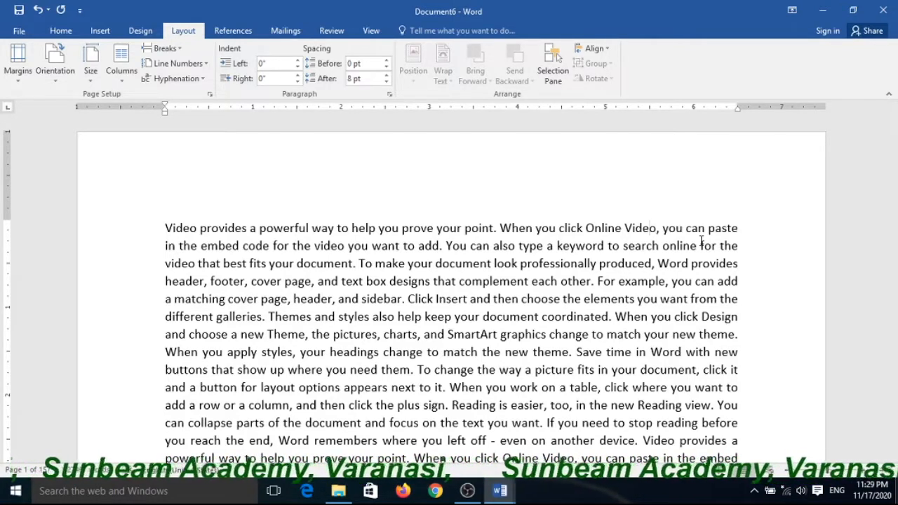
pyautogui.hotkey('ctrl', 'z')
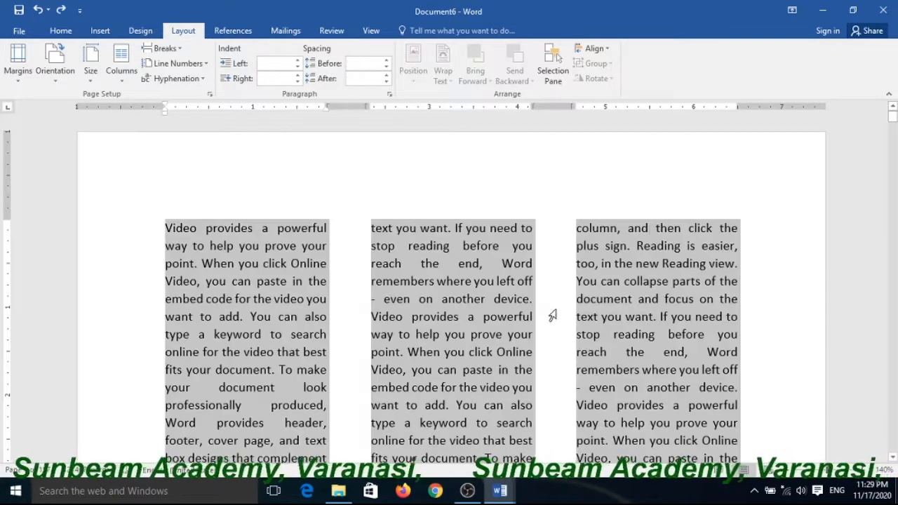
# Step: Deselect the text, place the cursor in the middle column and set the layout to one column
pyautogui.click(342, 265)
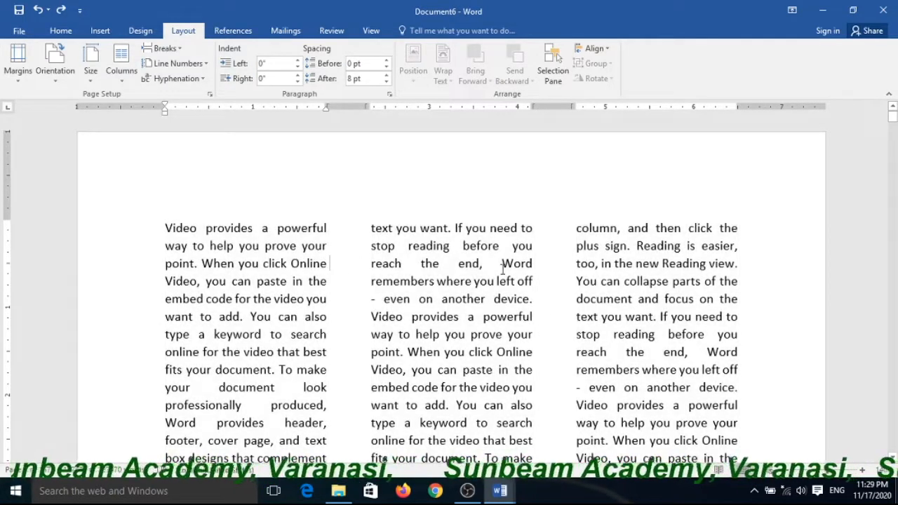
pyautogui.click(550, 272)
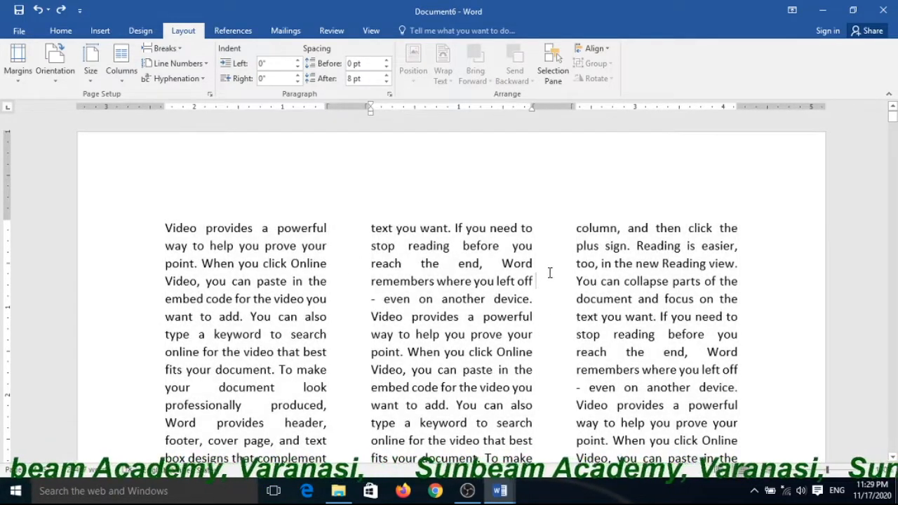
pyautogui.click(121, 83)
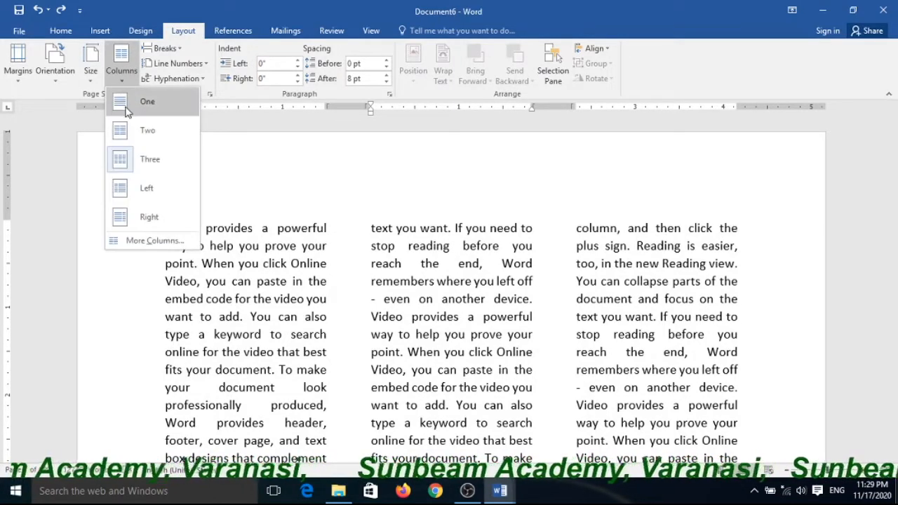
pyautogui.click(128, 109)
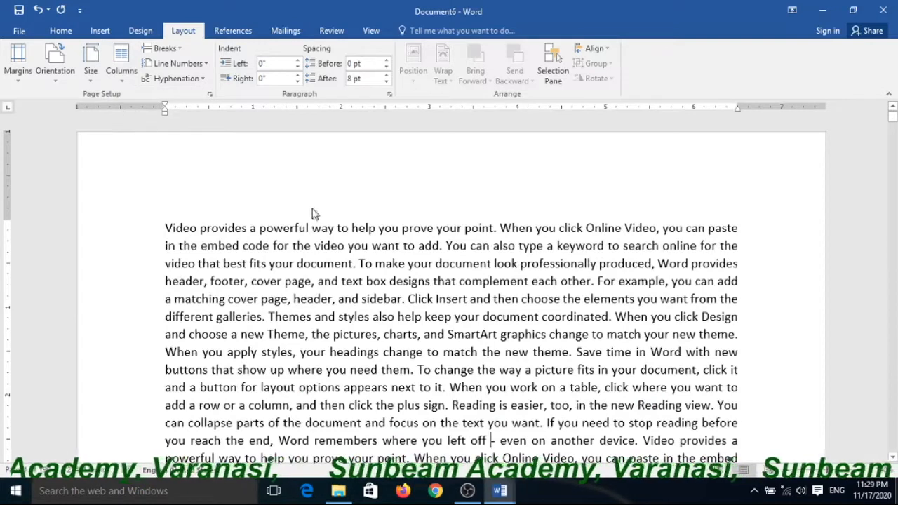
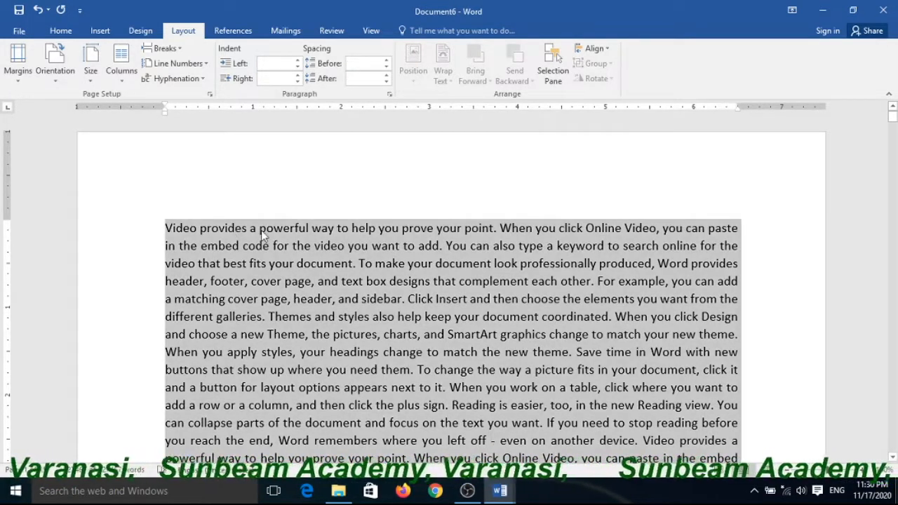
# Step: Configure a custom layout of 5 equal-width columns with a line between them for all of the selected text
pyautogui.click(123, 84)
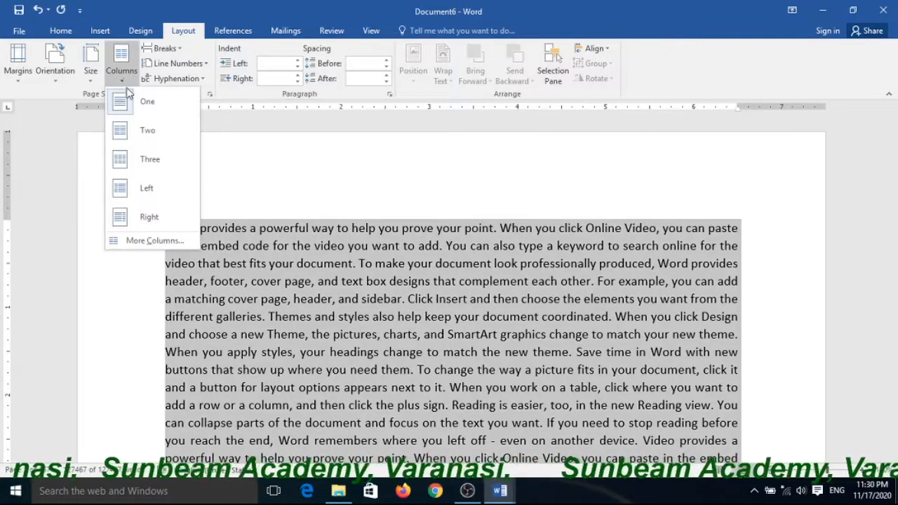
pyautogui.click(150, 241)
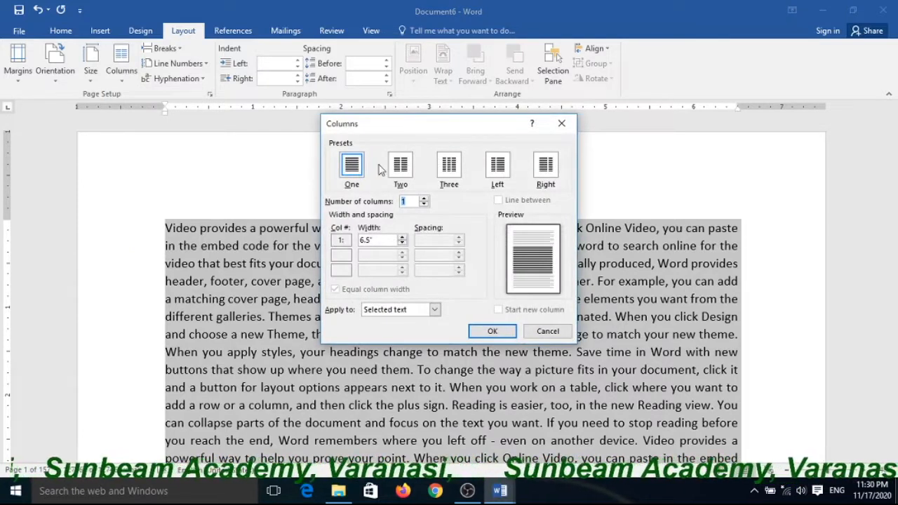
pyautogui.click(423, 200)
pyautogui.click(423, 199)
pyautogui.click(424, 199)
pyautogui.click(424, 199)
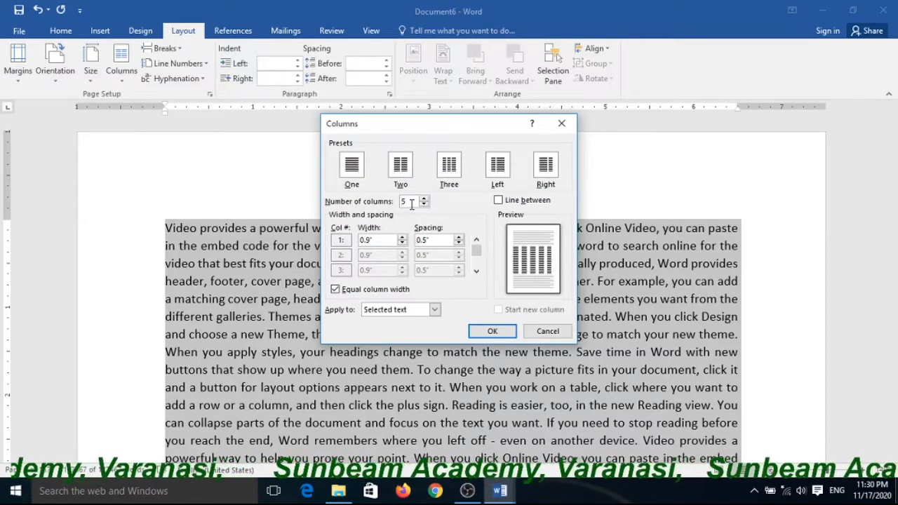
pyautogui.click(499, 201)
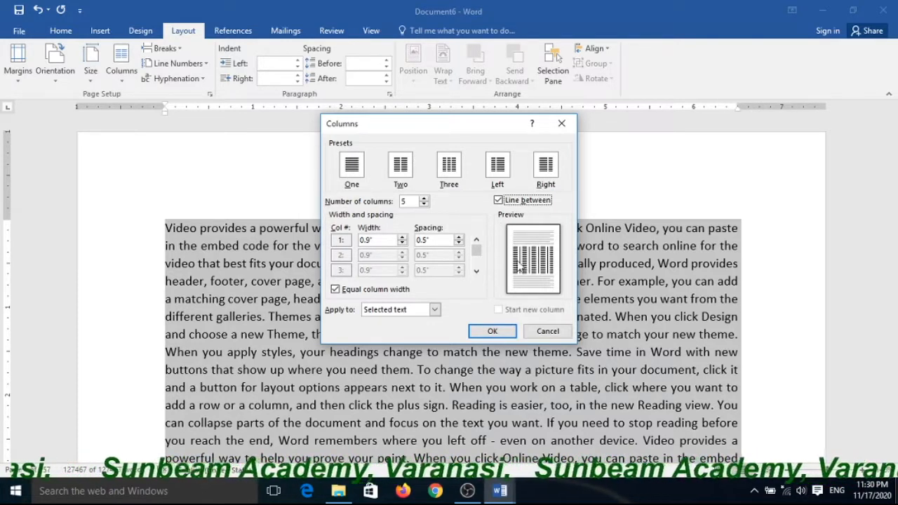
pyautogui.click(500, 202)
pyautogui.click(500, 202)
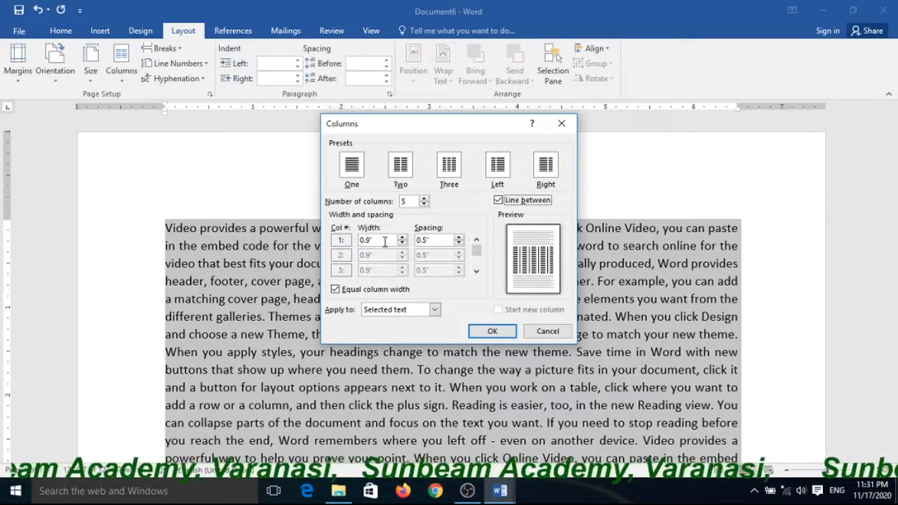
# Step: Try the Whole document scope, apply the five-column layout to the selected text instead, and place the cursor in the fourth column
pyautogui.click(435, 310)
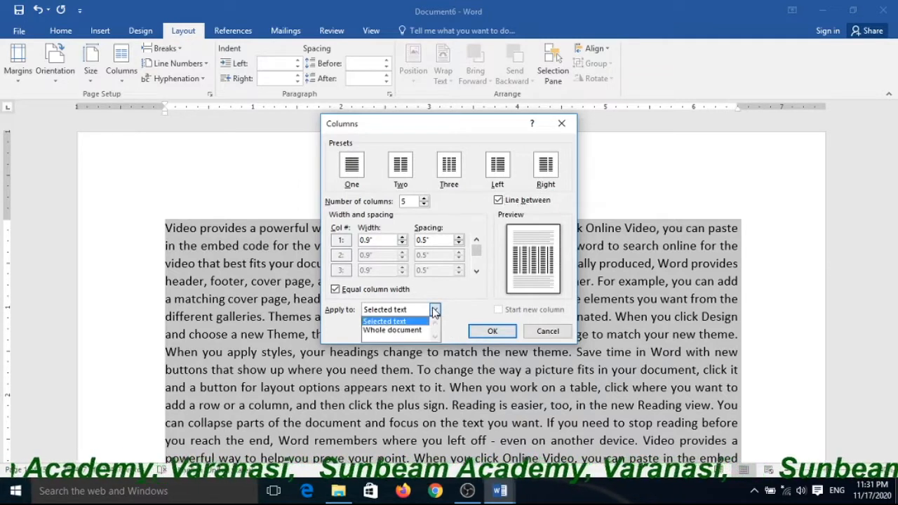
pyautogui.click(394, 329)
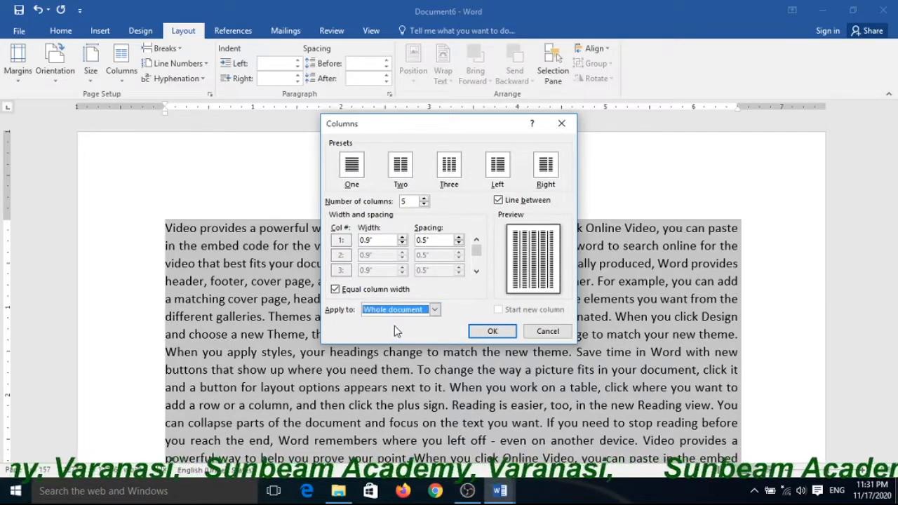
pyautogui.click(434, 309)
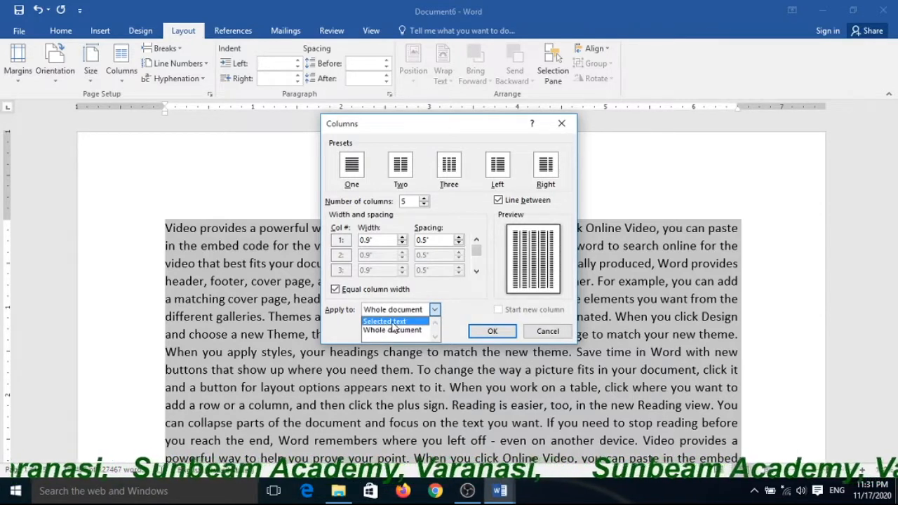
pyautogui.click(394, 322)
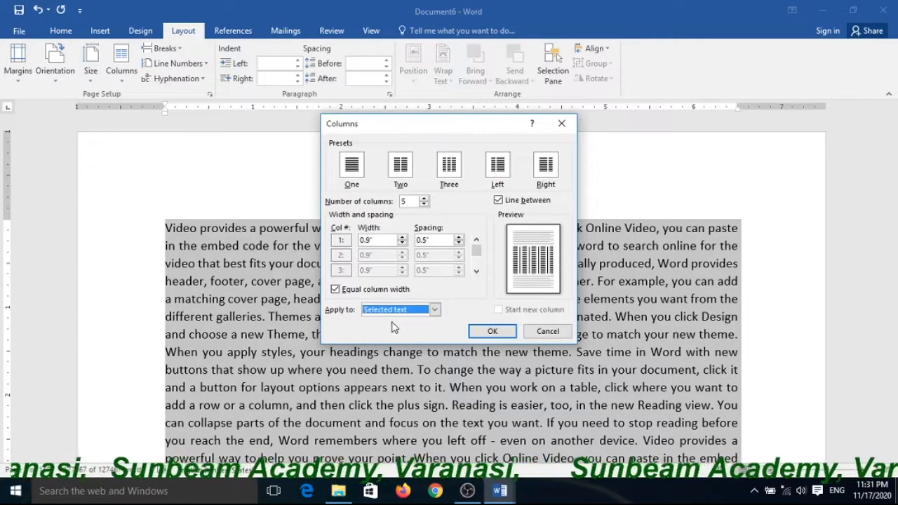
pyautogui.click(493, 332)
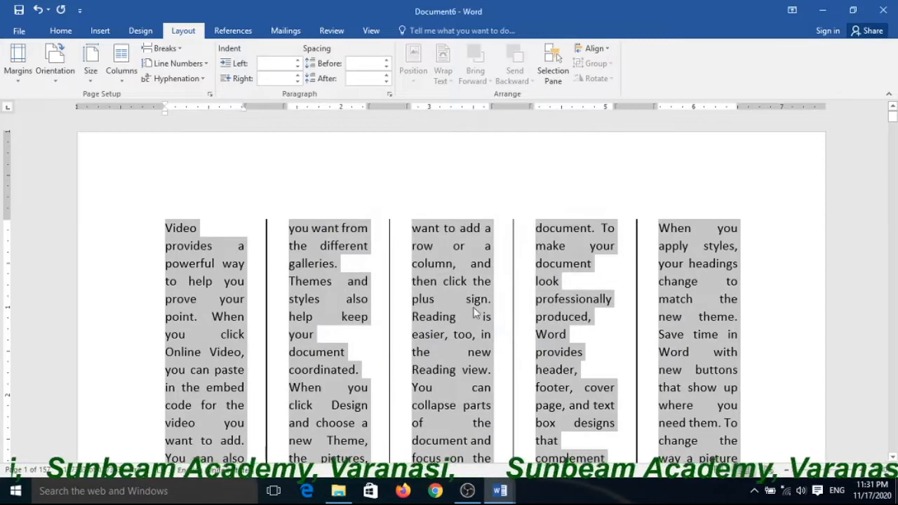
pyautogui.click(236, 242)
pyautogui.click(321, 247)
pyautogui.click(447, 264)
pyautogui.click(555, 265)
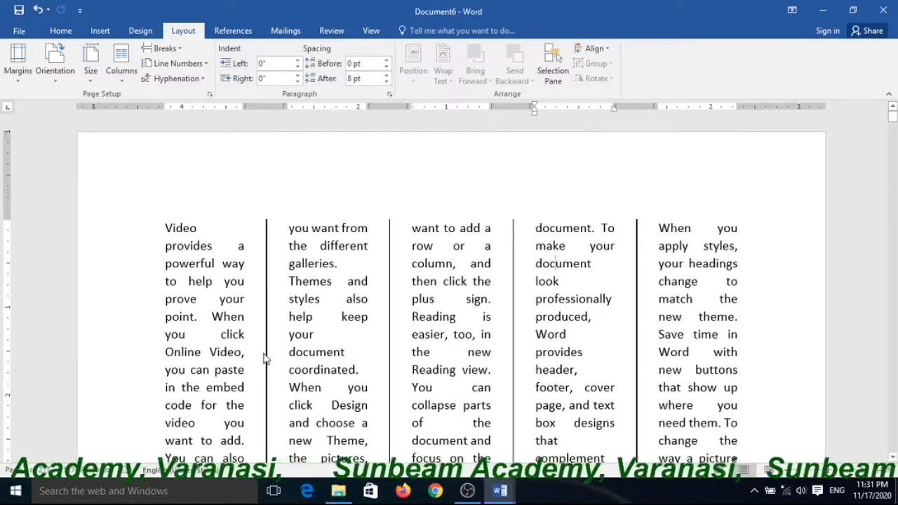
# Step: Remove the lines between the columns in the whole document and look over the text down to the following page
pyautogui.click(122, 66)
pyautogui.click(130, 240)
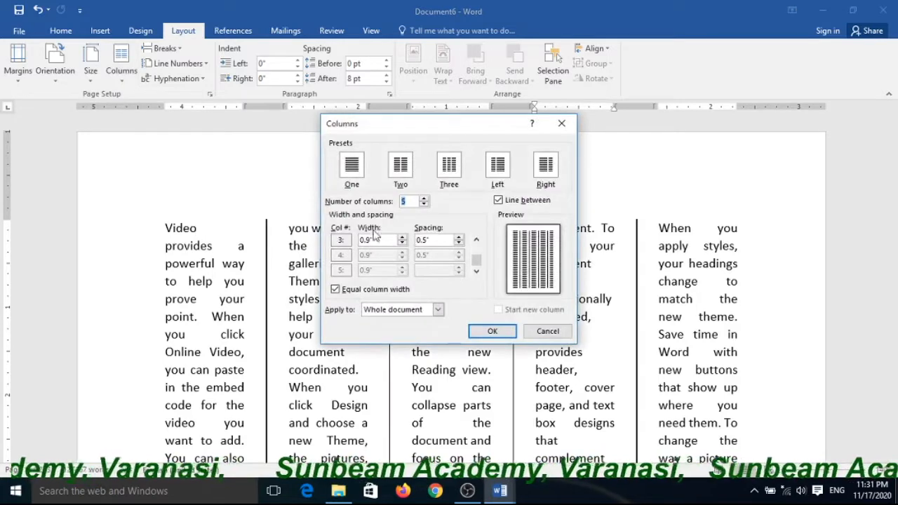
pyautogui.click(500, 201)
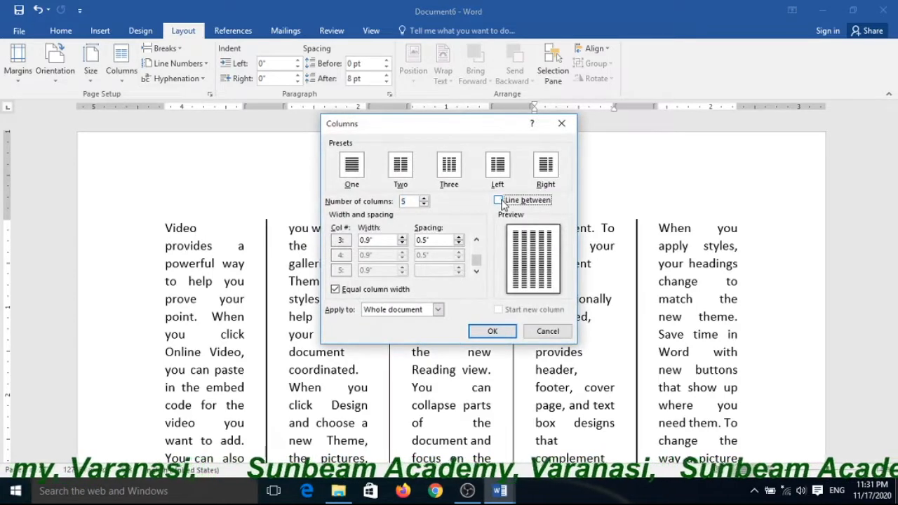
pyautogui.click(492, 332)
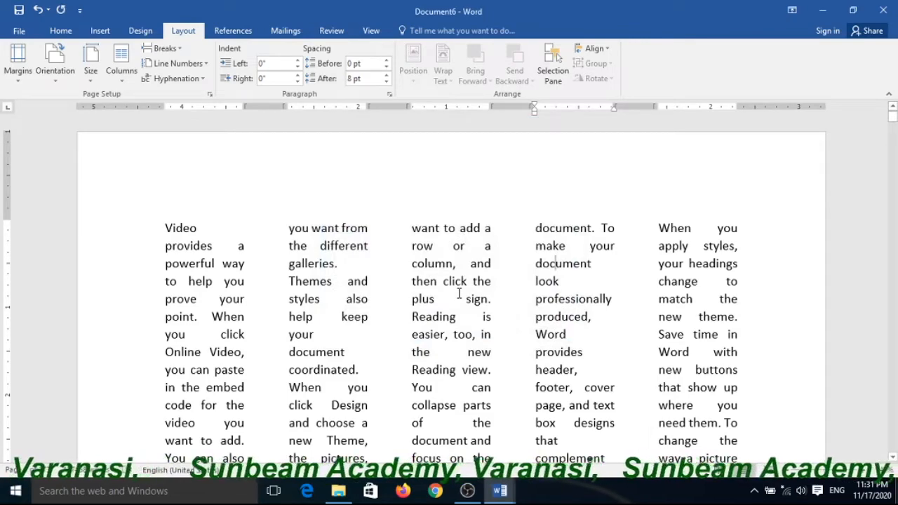
pyautogui.scroll(-7, 481, 301)
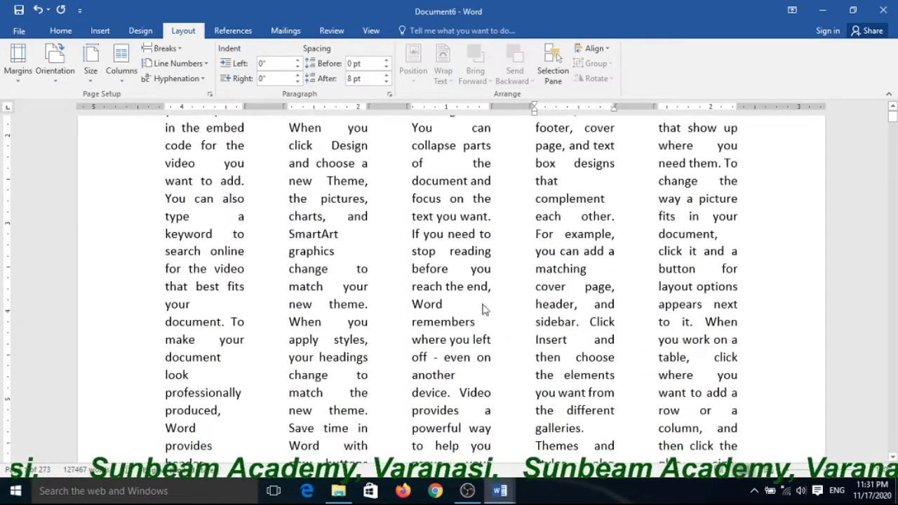
pyautogui.scroll(-15, 484, 306)
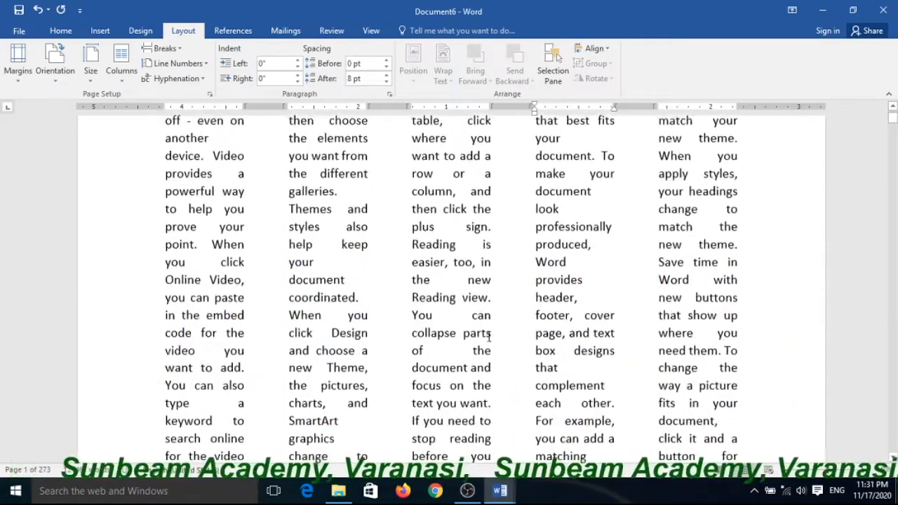
pyautogui.scroll(-15, 489, 340)
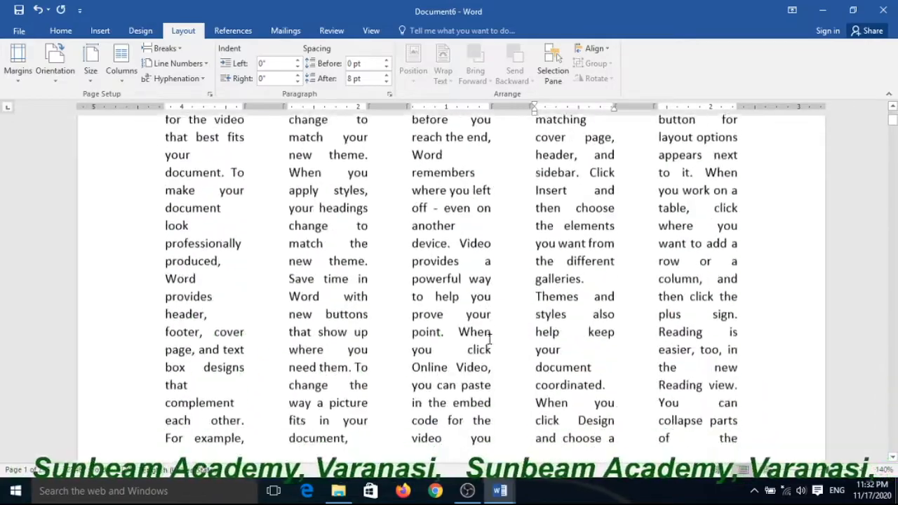
pyautogui.scroll(-15, 490, 340)
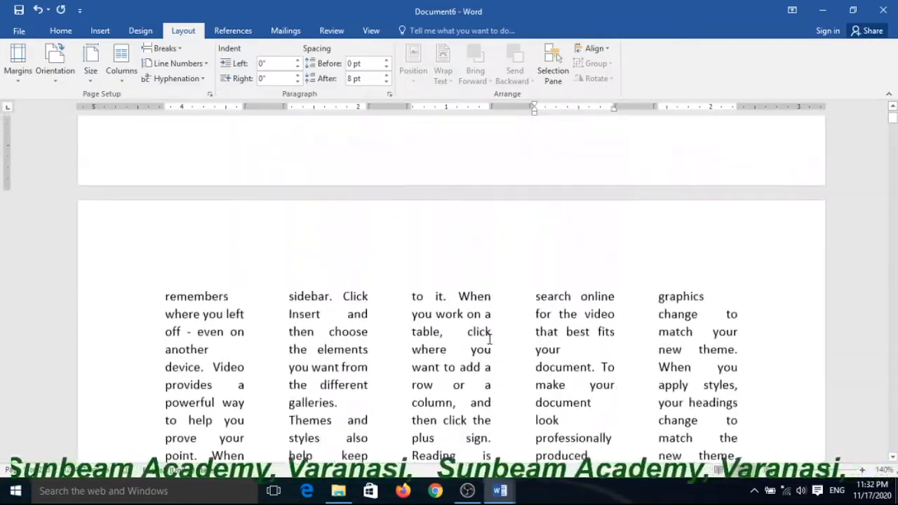
pyautogui.scroll(-4, 490, 339)
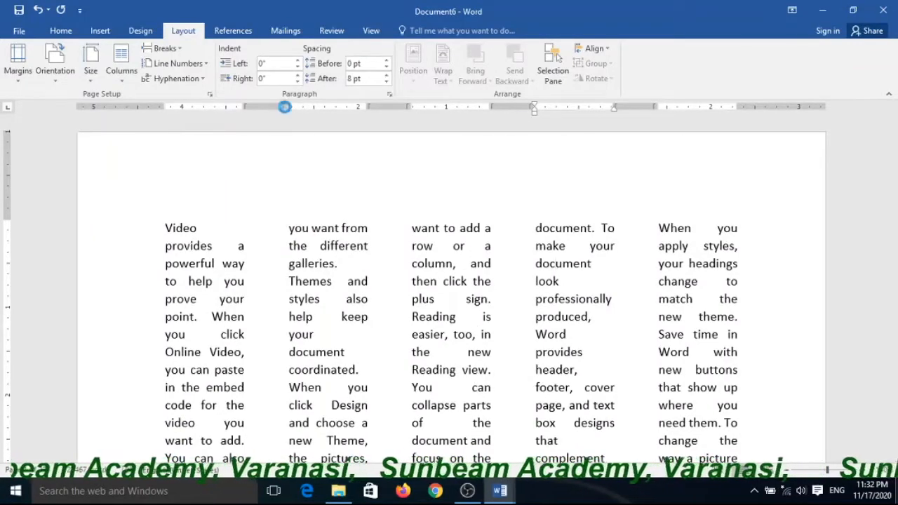
# Step: Widen the five equal columns slightly on the ruler so that the gaps between them become narrower
pyautogui.doubleClick(281, 107)
pyautogui.click(544, 332)
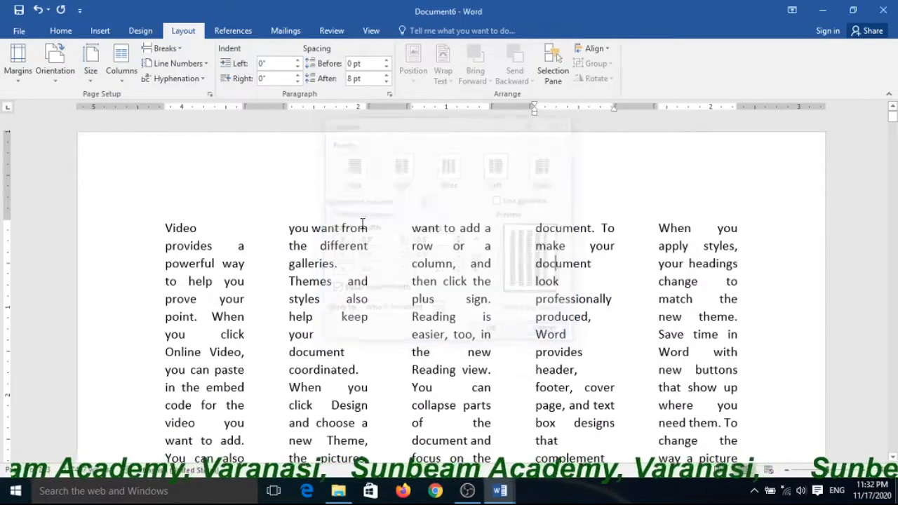
pyautogui.moveTo(242, 106); pyautogui.dragTo(264, 104)
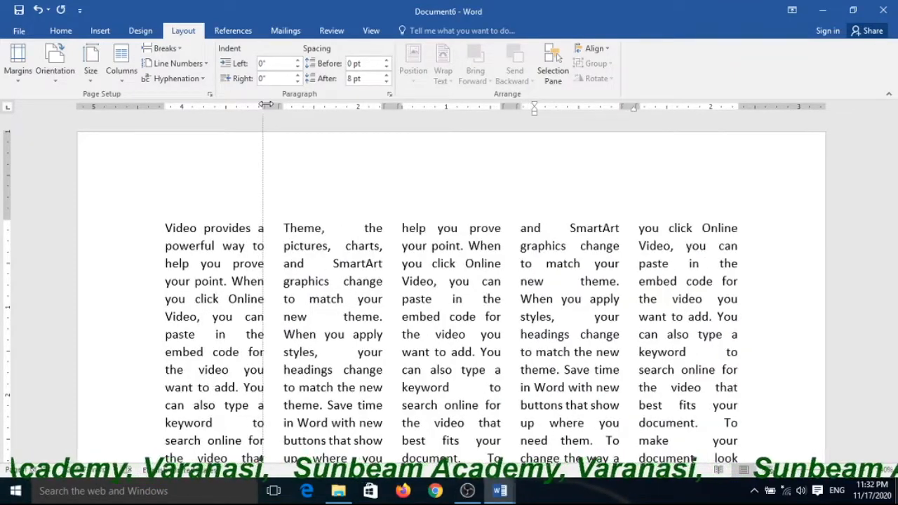
pyautogui.moveTo(262, 106); pyautogui.dragTo(259, 106)
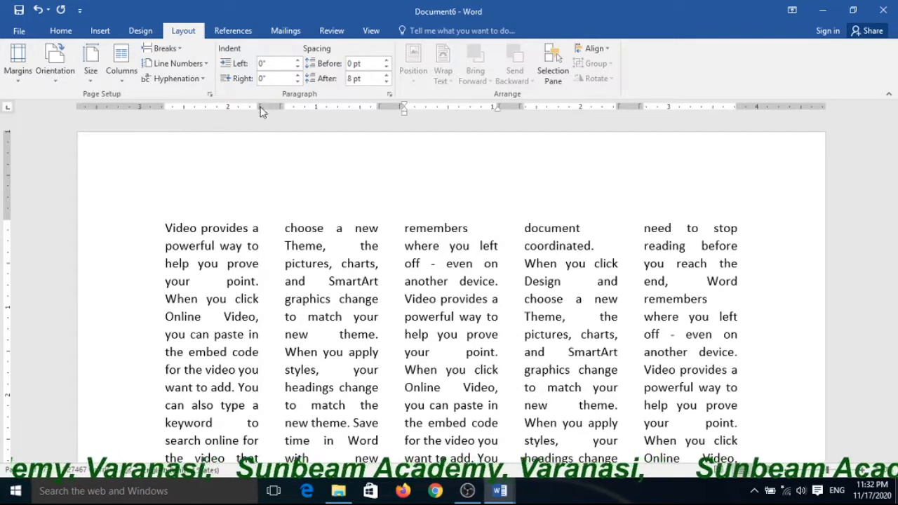
# Step: Set the width of the five equal columns to 1.1" with 0.25" spacing for the whole document
pyautogui.click(122, 78)
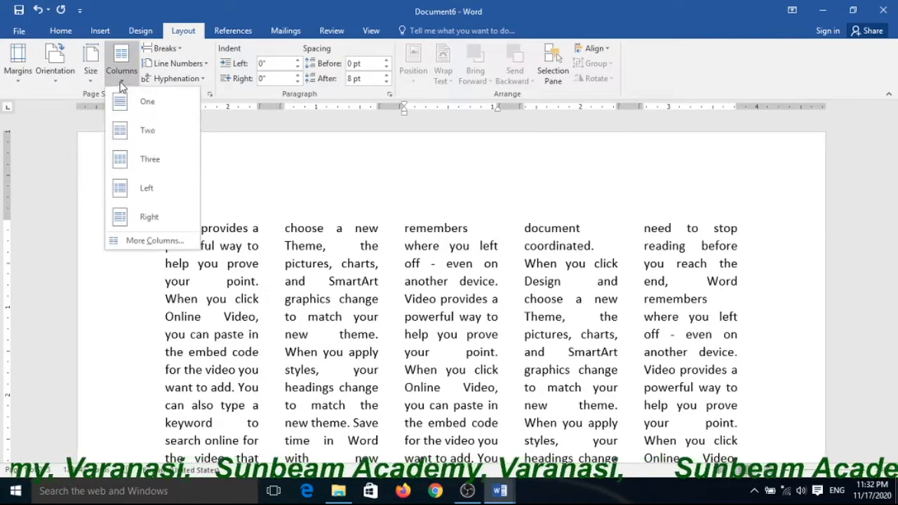
pyautogui.click(138, 239)
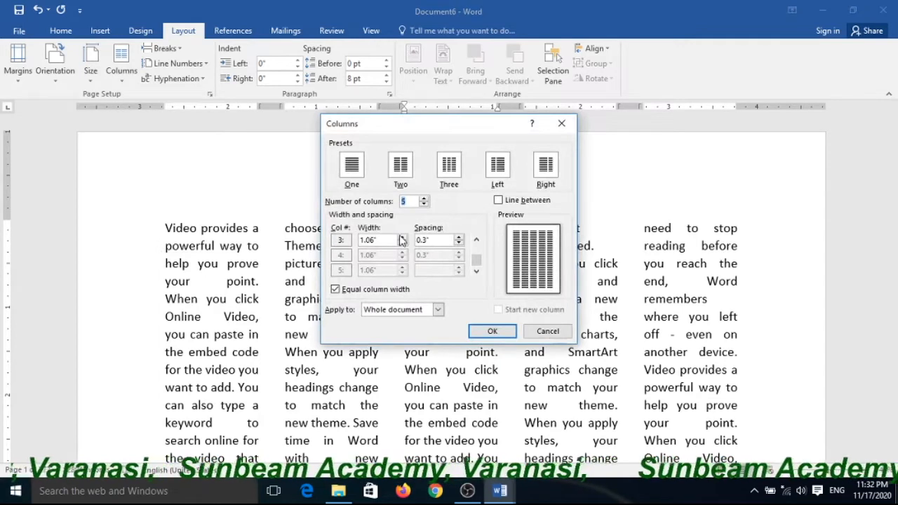
pyautogui.click(403, 237)
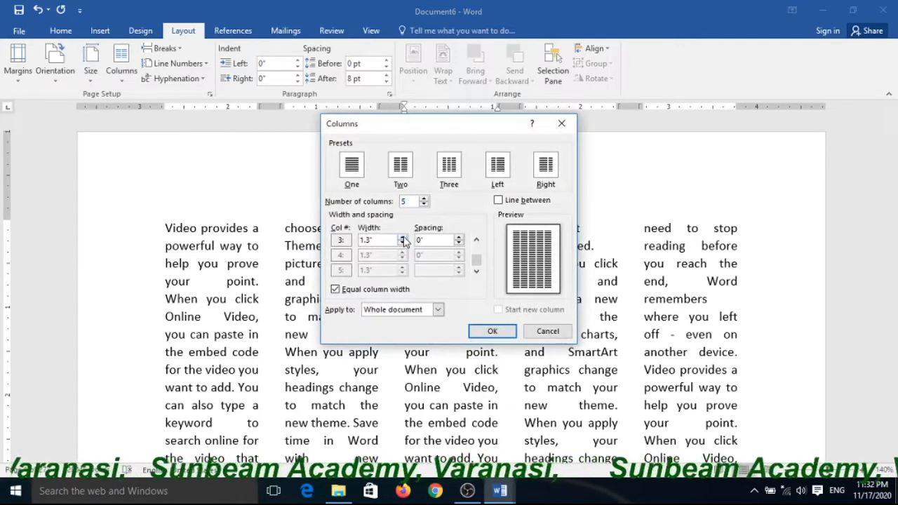
pyautogui.click(402, 244)
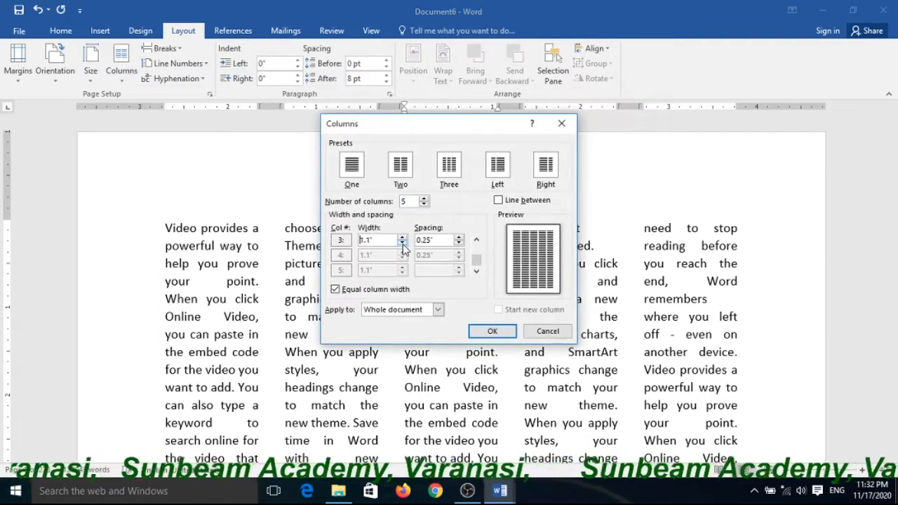
pyautogui.click(493, 332)
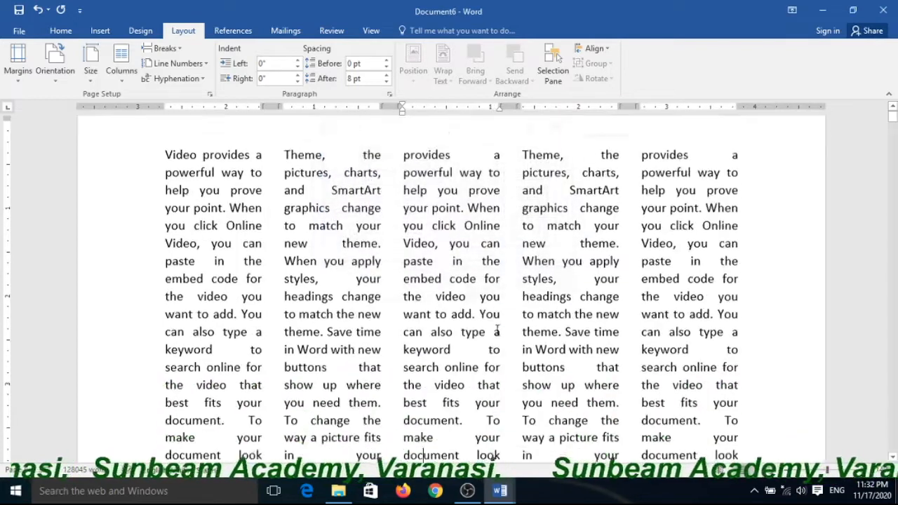
pyautogui.scroll(-1, 471, 328)
pyautogui.scroll(2, 270, 249)
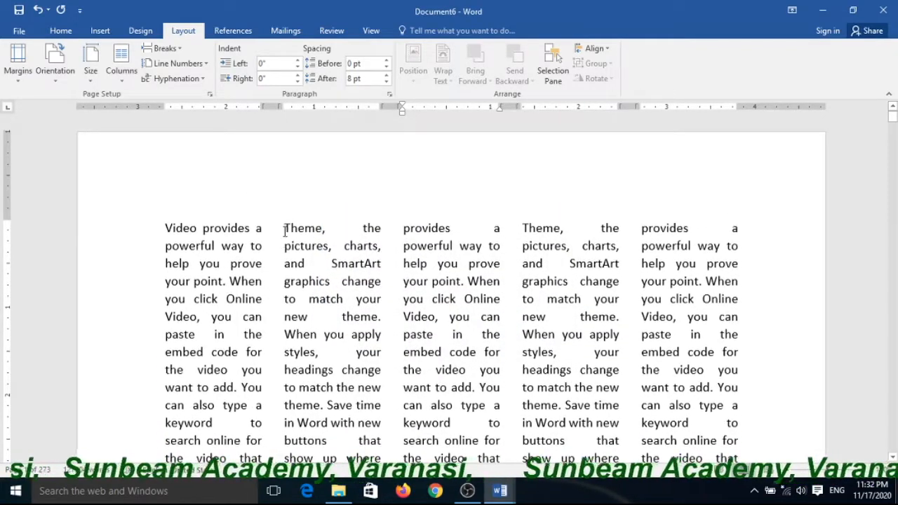